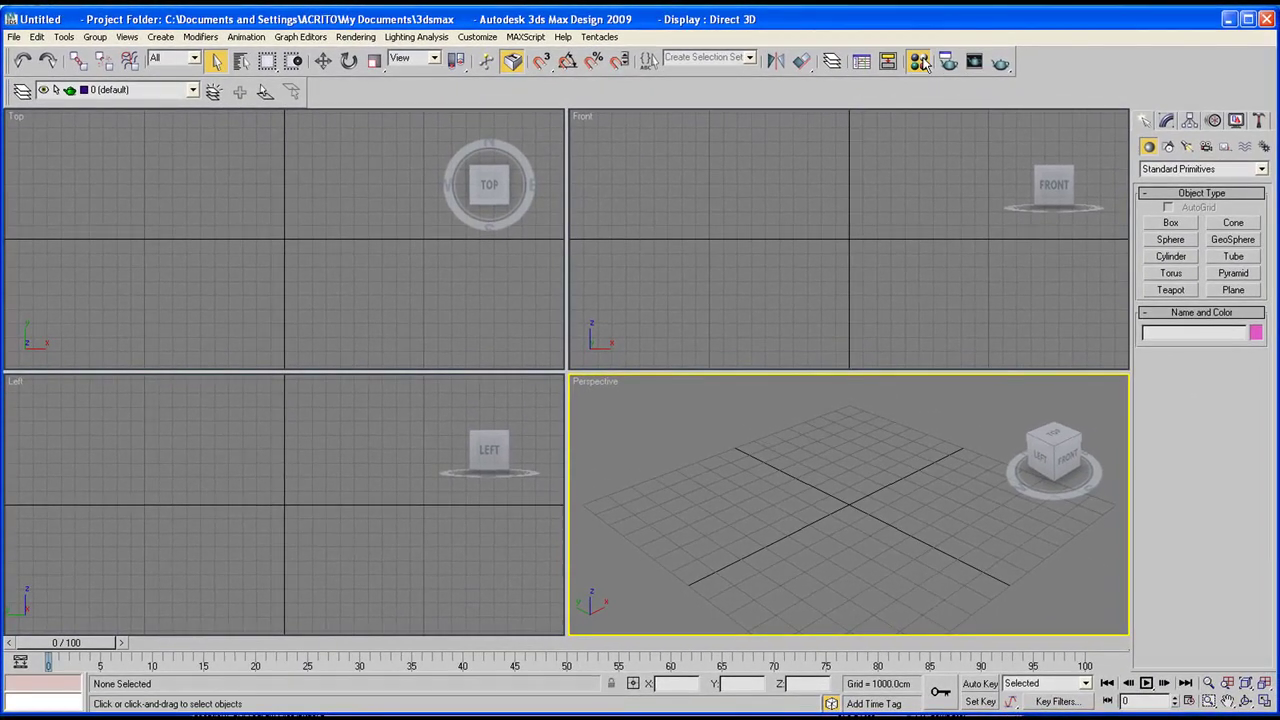
- Open the Material Editor with its six default sample spheres and adjust the window position
left_click(919, 62)
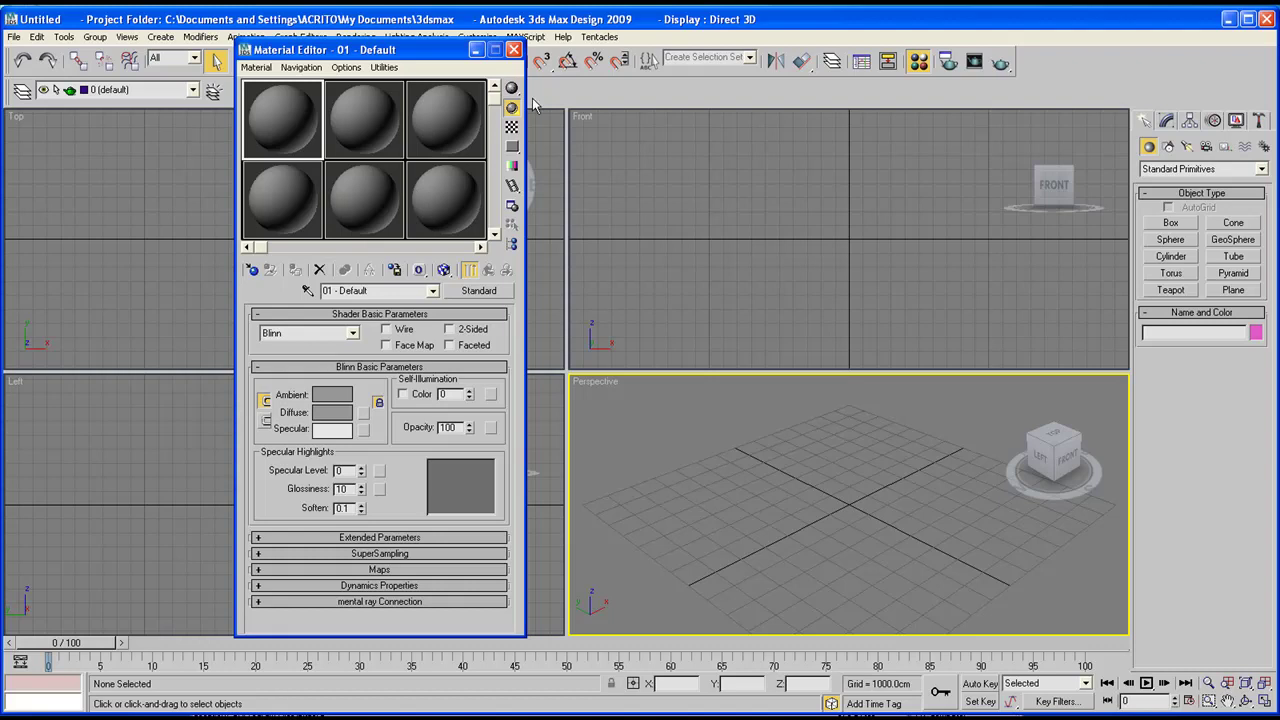
left_click(513, 50)
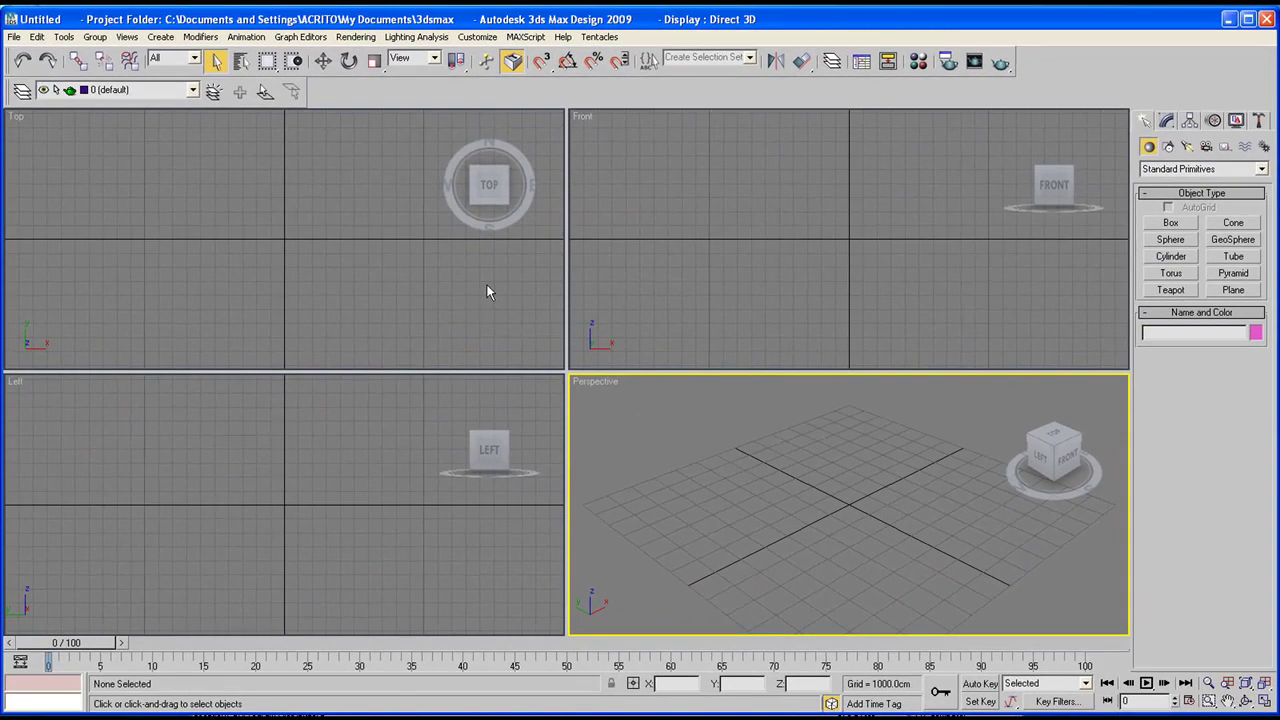
key("m")
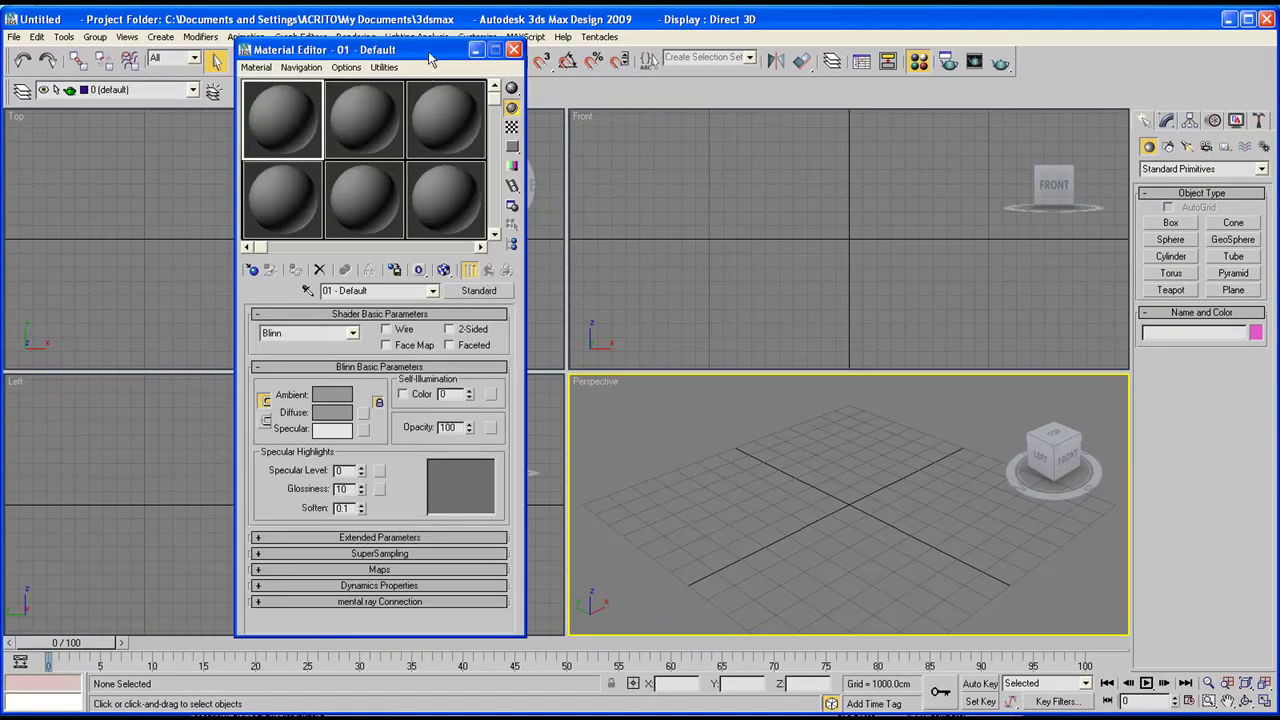
mouse_move(428, 58)
left_mouse_down()
mouse_move(416, 50)
mouse_move(427, 56)
left_mouse_up()
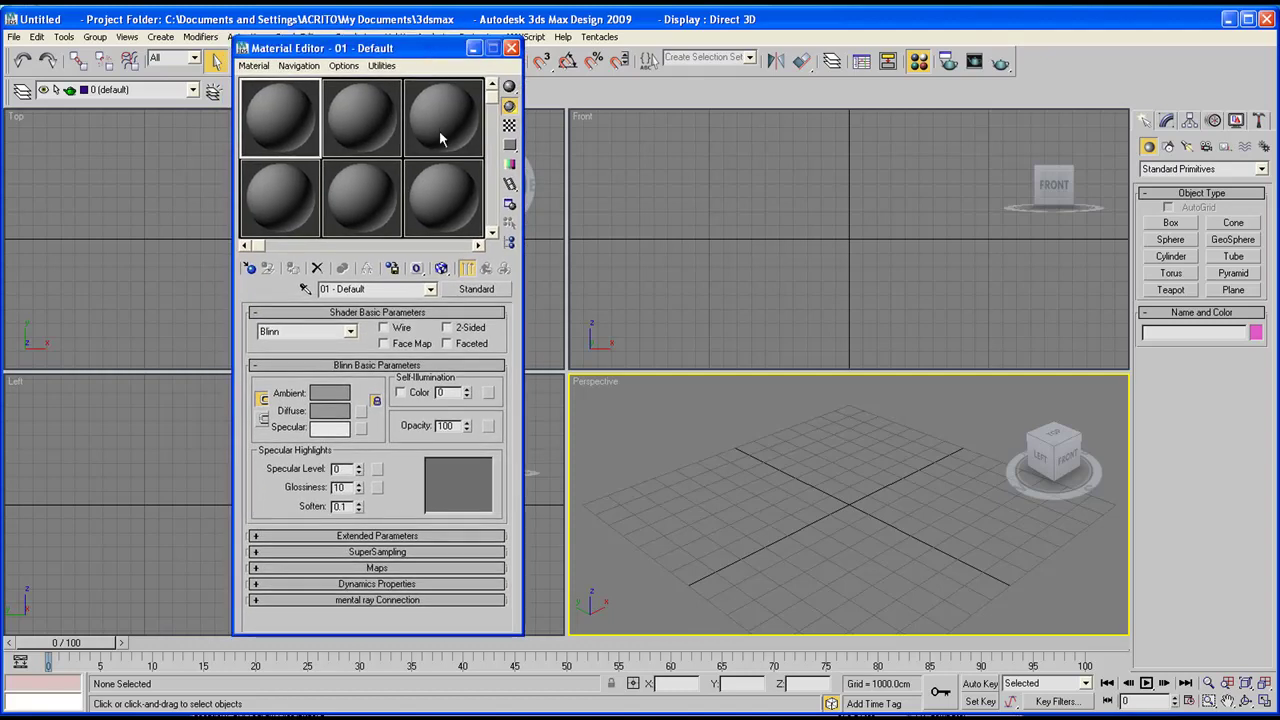
mouse_move(493, 100)
left_mouse_down()
mouse_move(490, 232)
mouse_move(493, 105)
left_mouse_up()
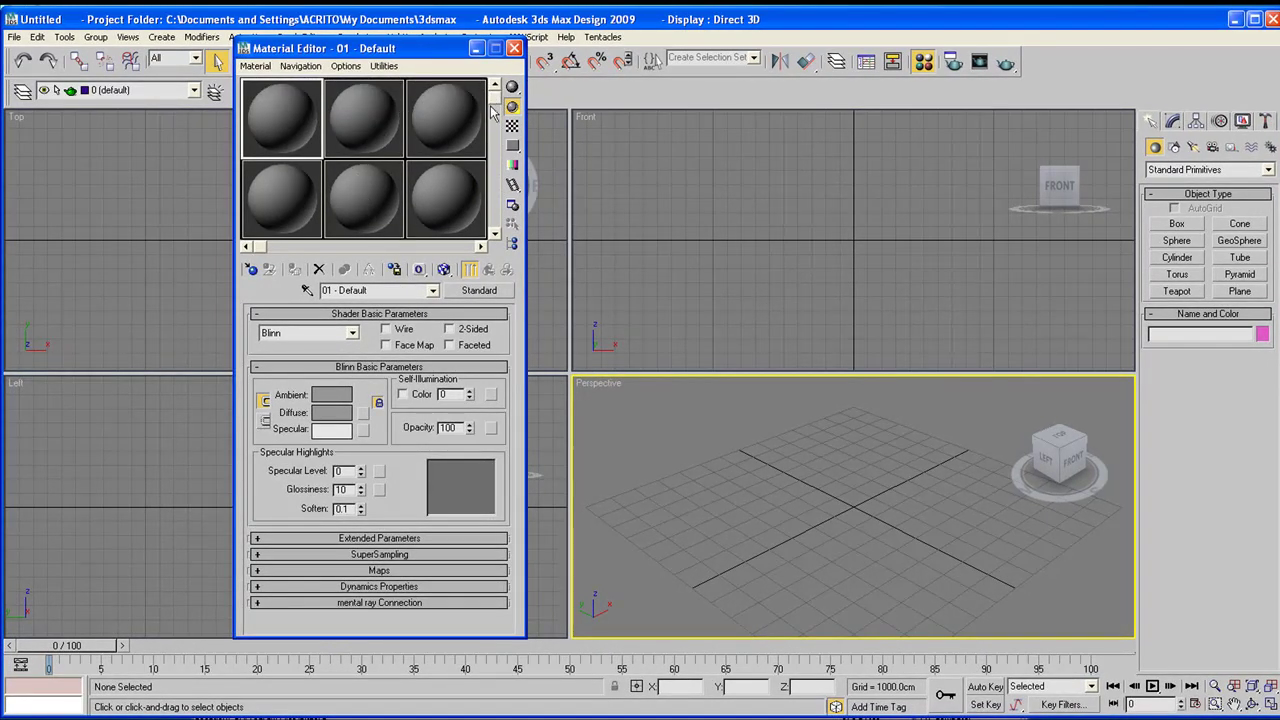
mouse_move(499, 104)
left_mouse_down()
mouse_move(494, 200)
mouse_move(494, 104)
left_mouse_up()
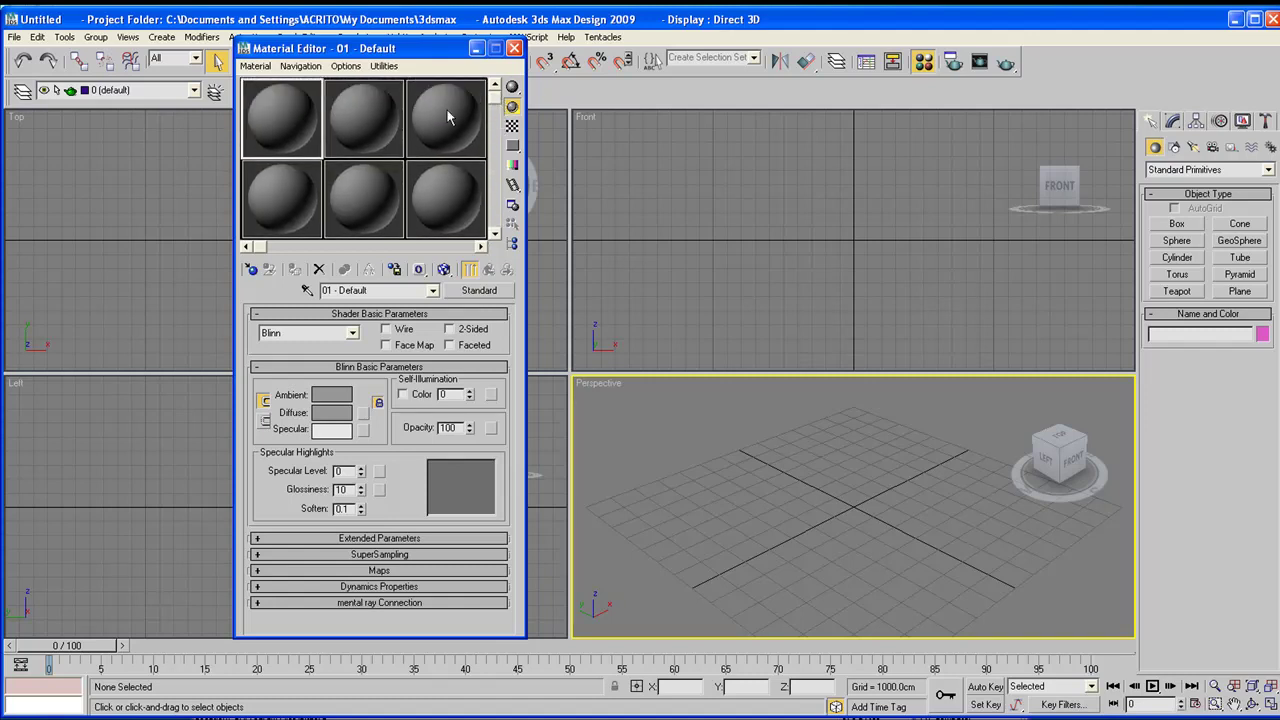
right_click(282, 130)
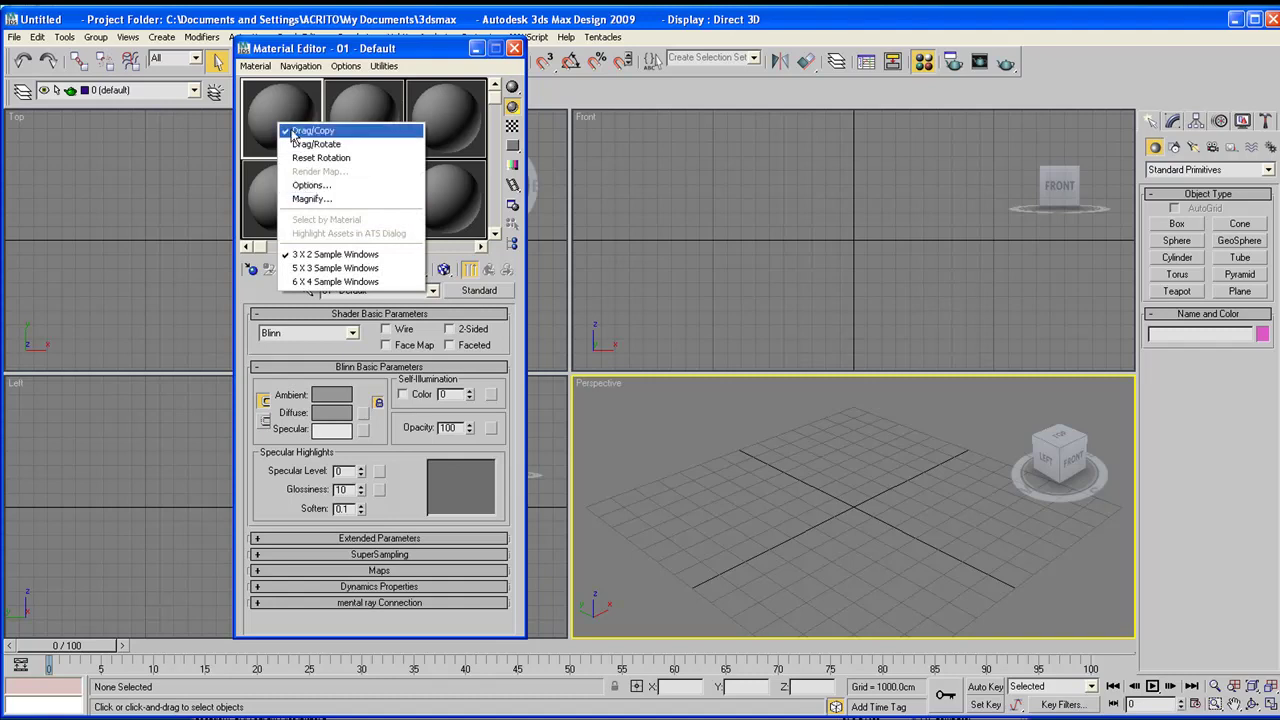
left_click(345, 268)
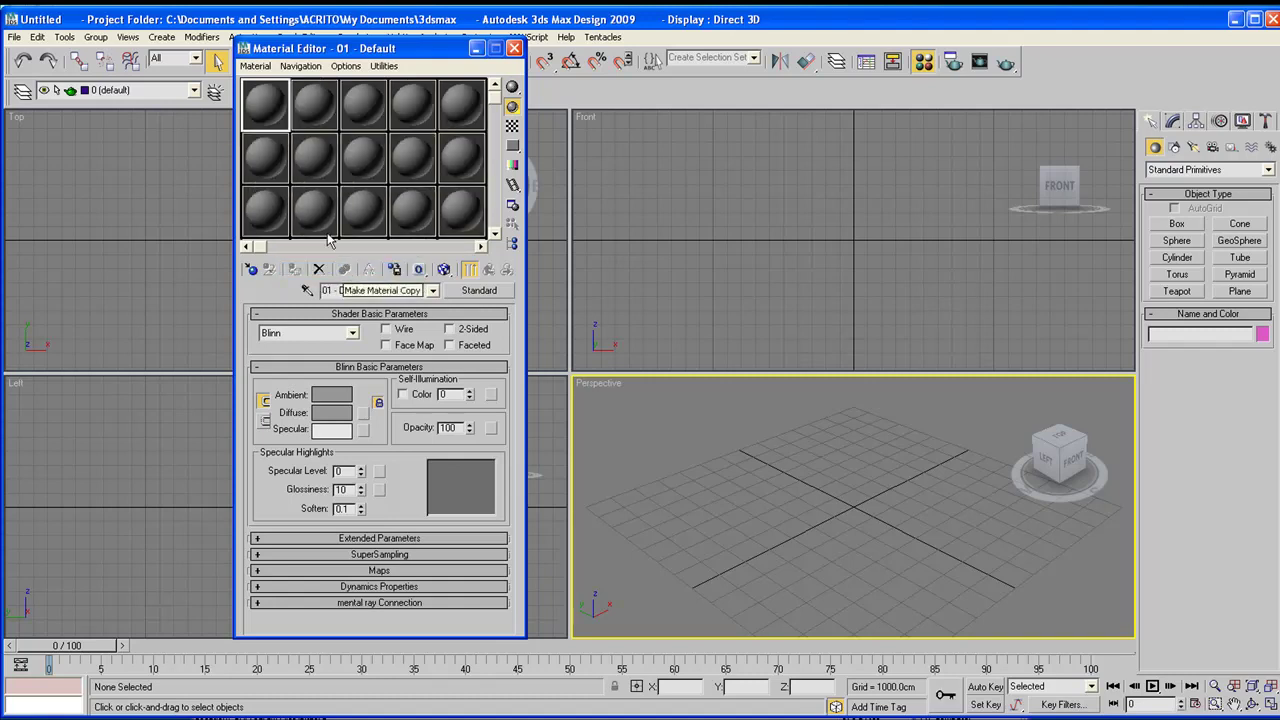
right_click(271, 107)
left_click(316, 265)
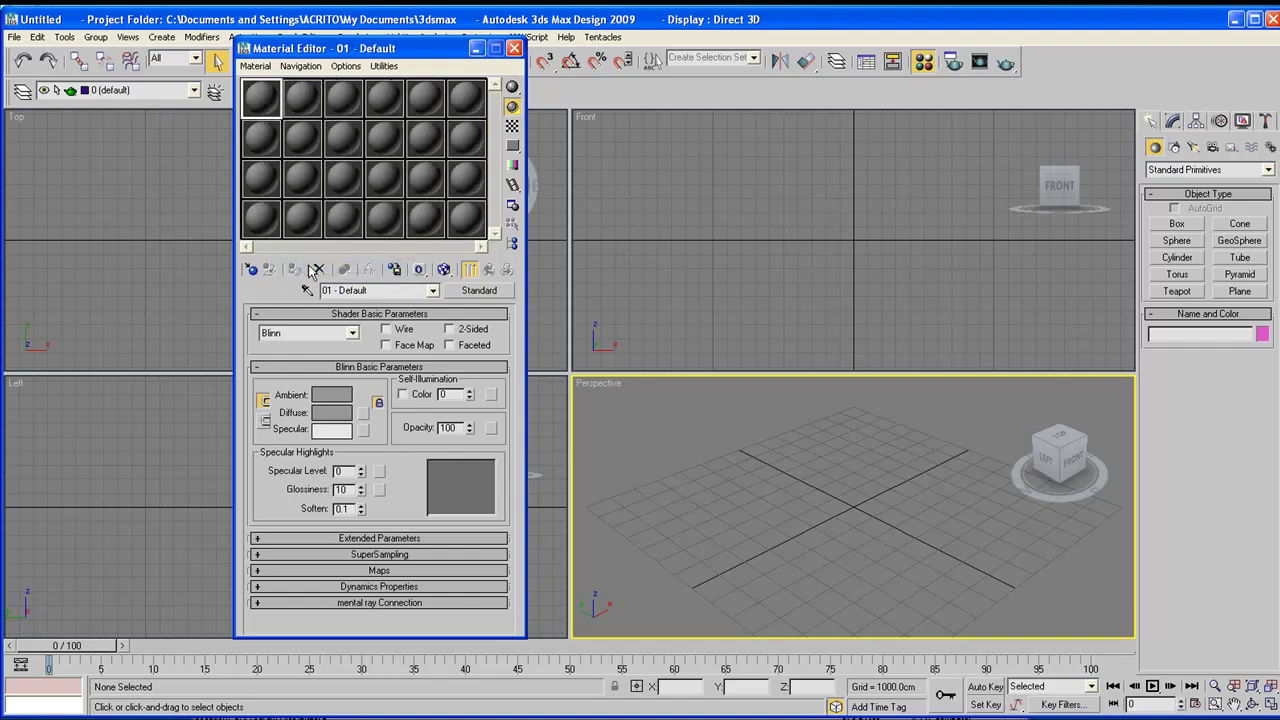
right_click(266, 101)
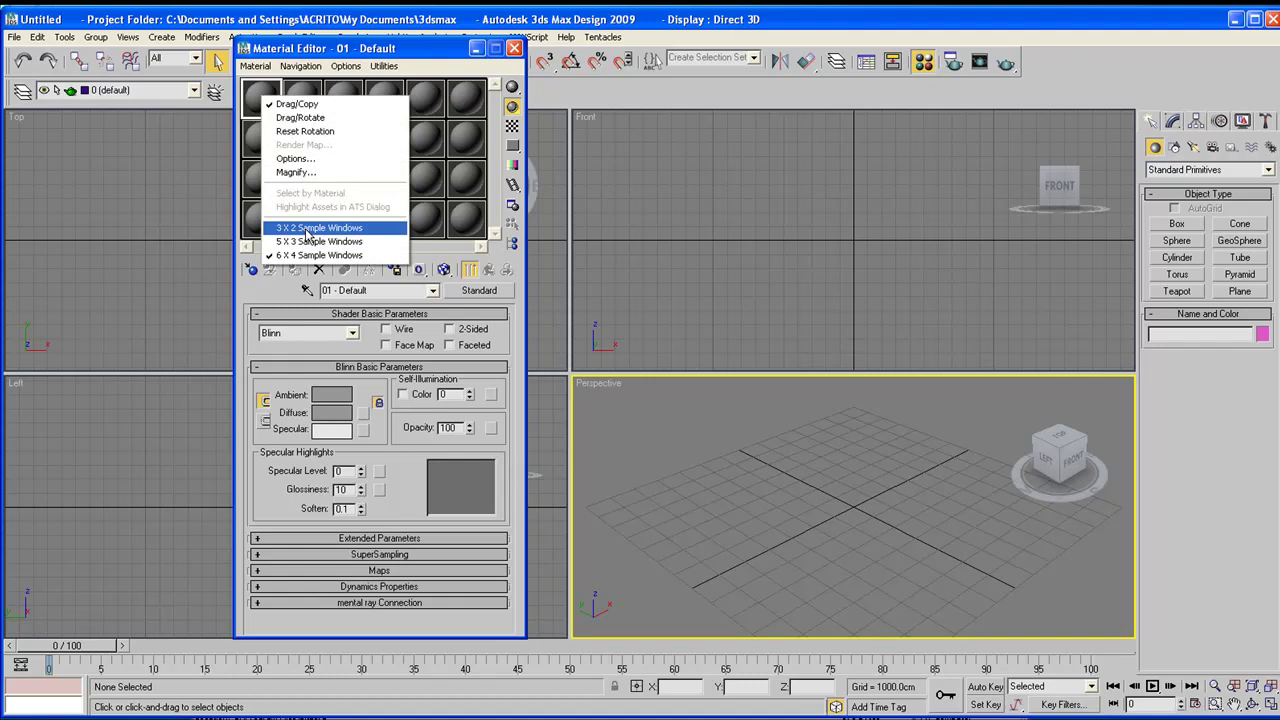
left_click(308, 228)
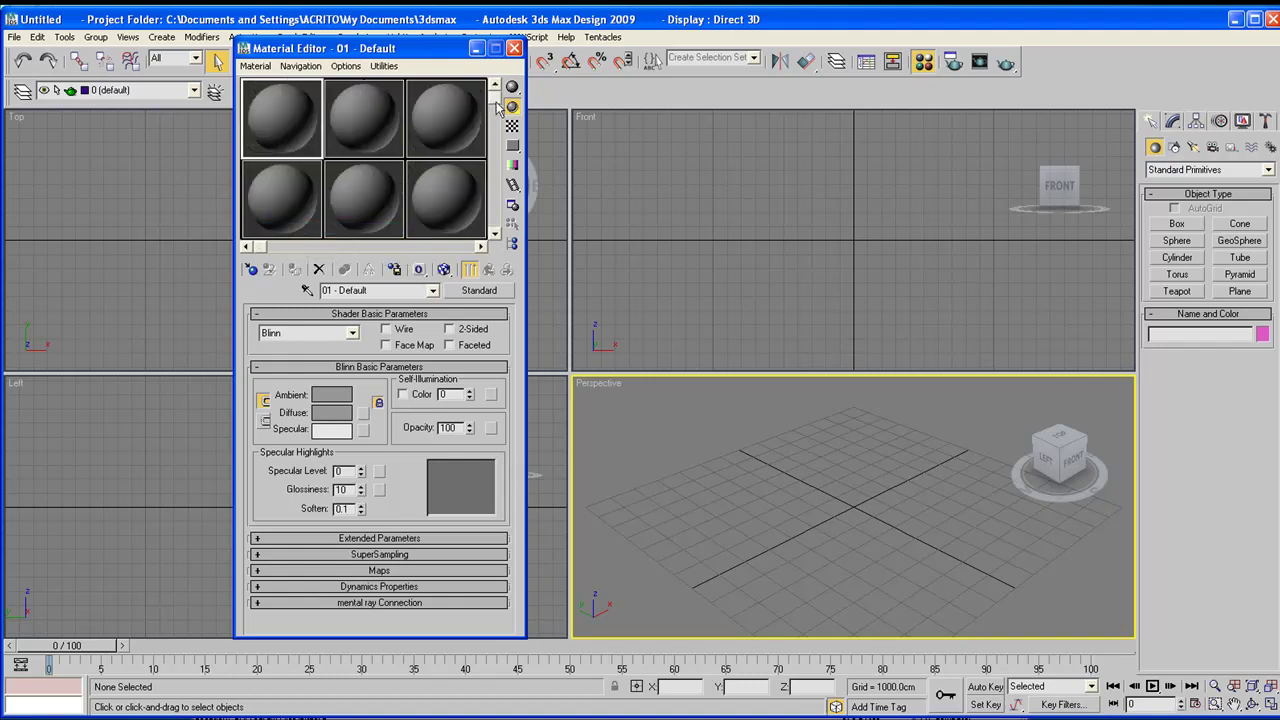
mouse_move(491, 106)
left_mouse_down()
mouse_move(494, 228)
mouse_move(494, 88)
left_mouse_up()
- Activate several sample slots in turn (02, 03, 08, 09, 01, 07)
left_click(354, 113)
left_click(462, 126)
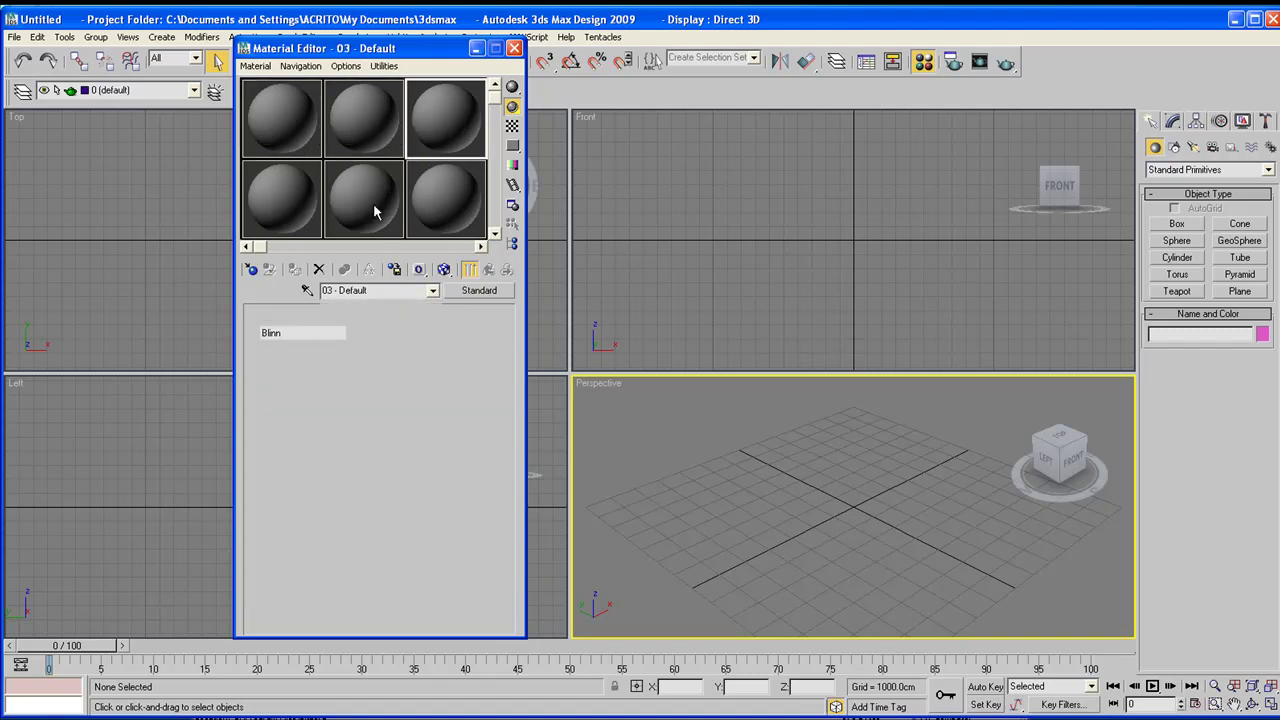
left_click(291, 206)
left_click(377, 205)
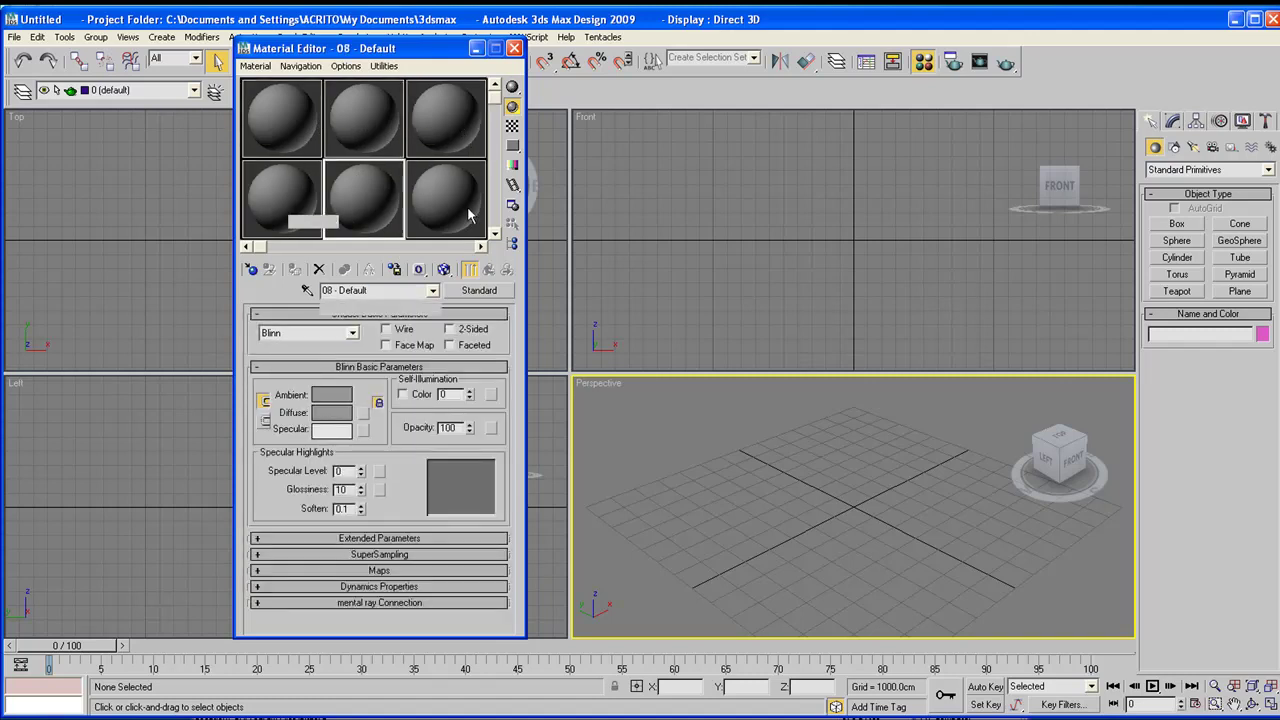
left_click(465, 208)
left_click(312, 147)
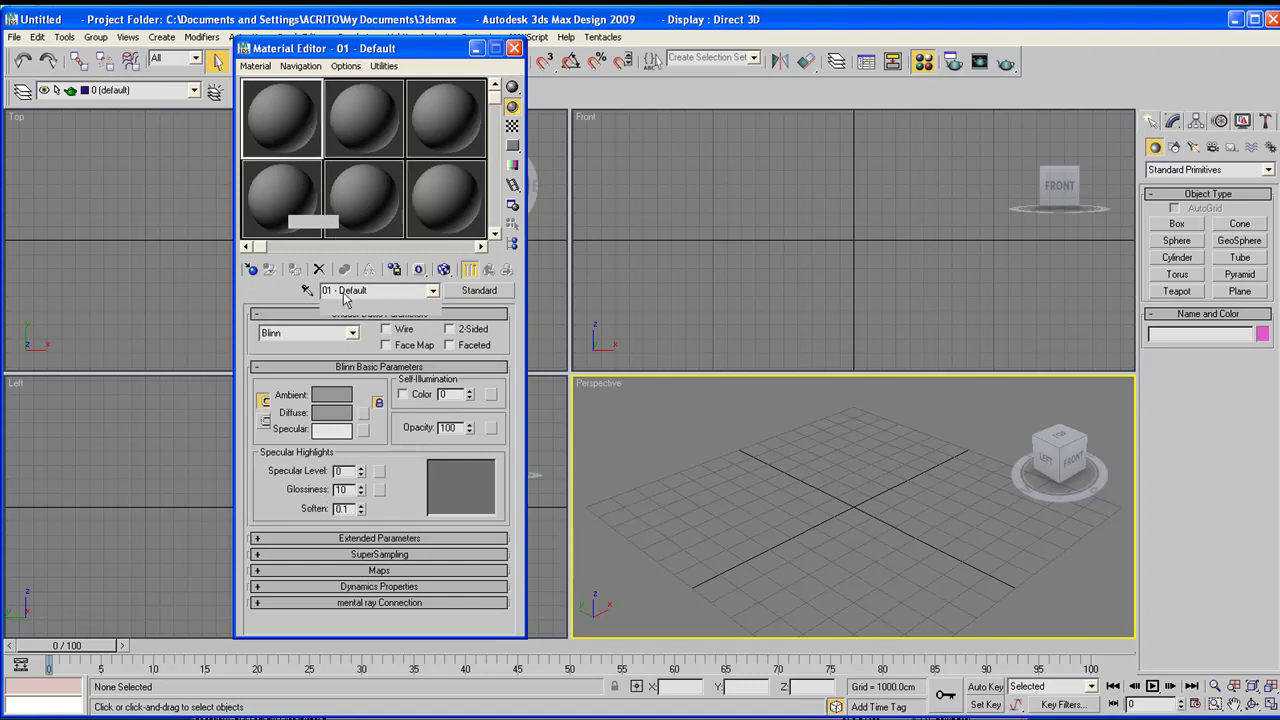
left_click(350, 150)
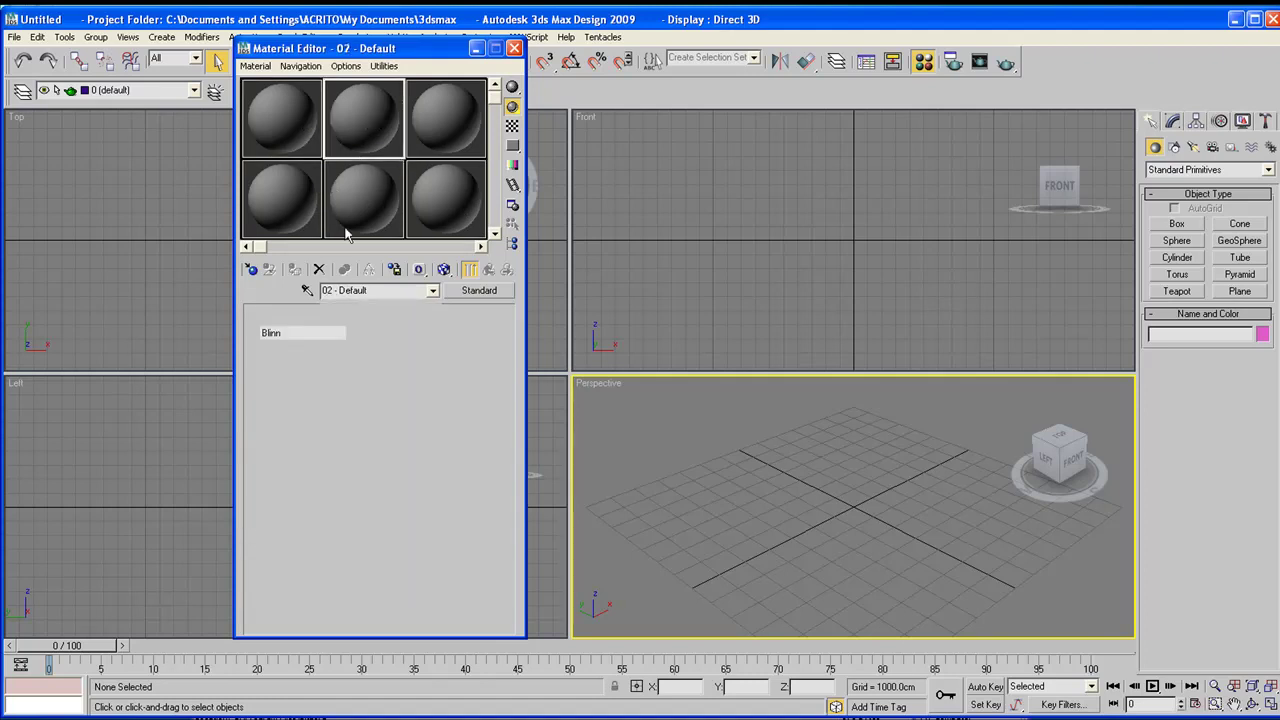
left_click(435, 135)
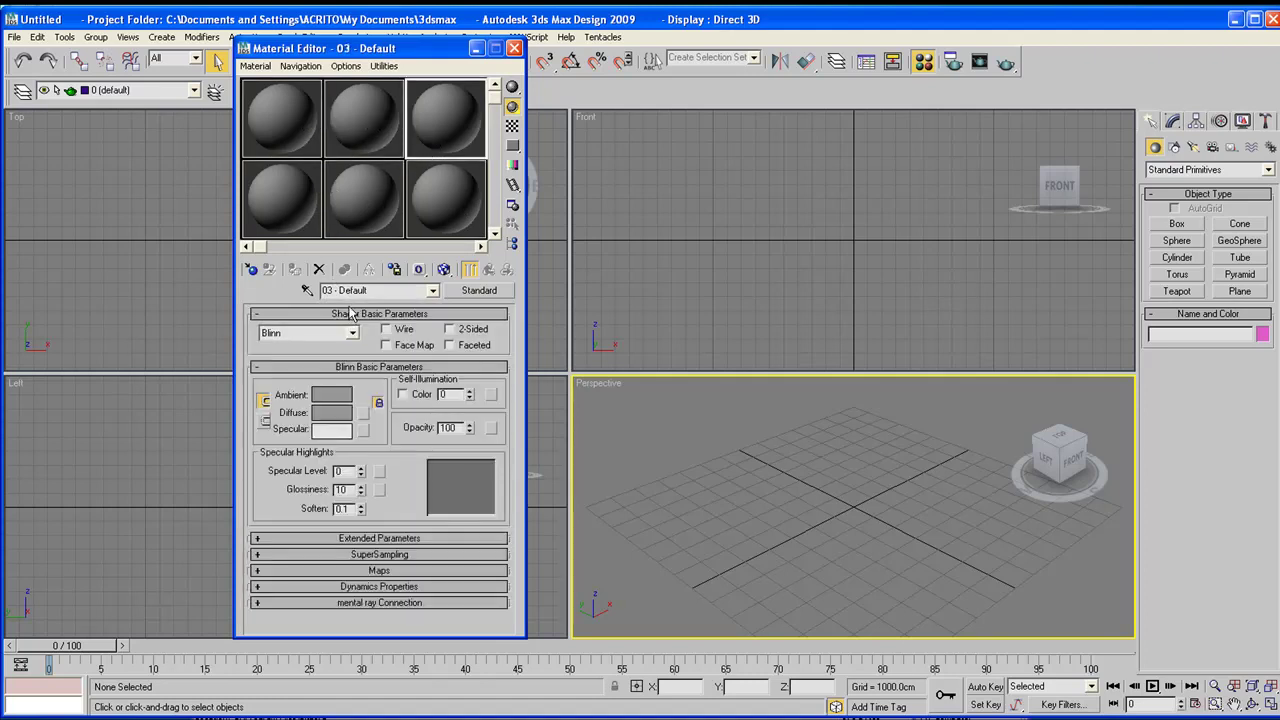
left_click(363, 200)
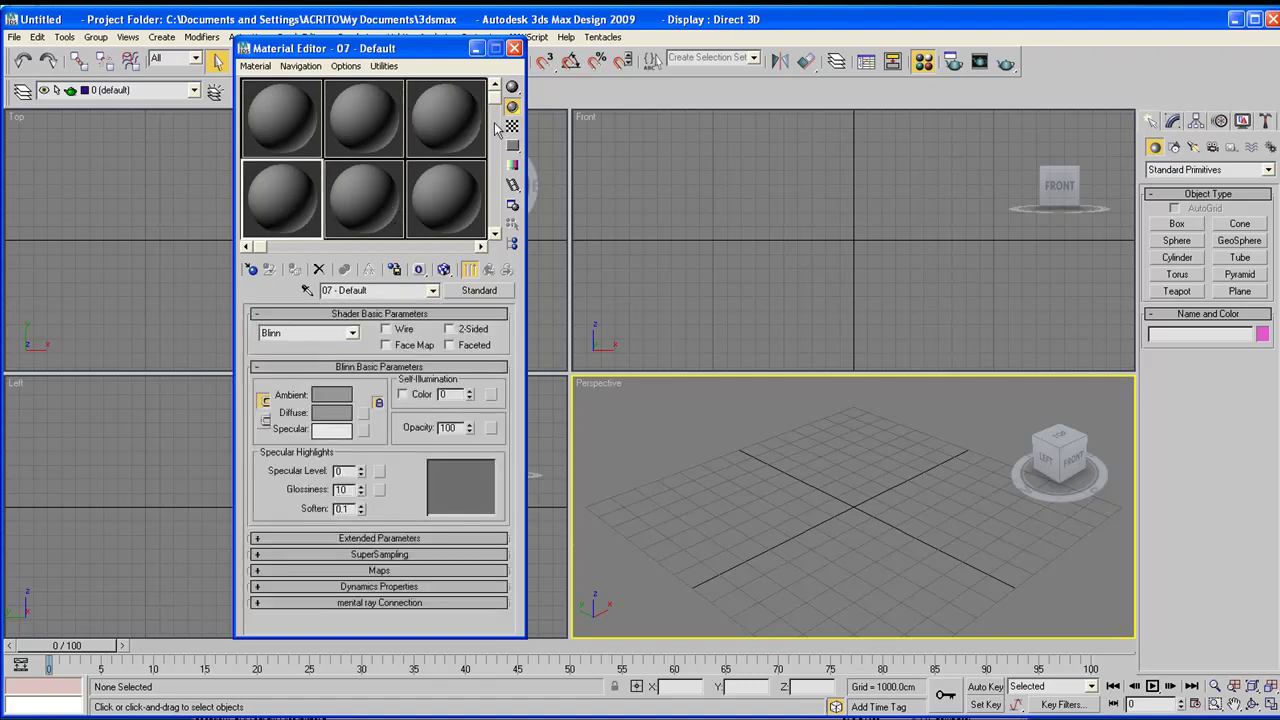
- Rename the slot 01 material from '01 - Default' to 'Red'
left_click(285, 105)
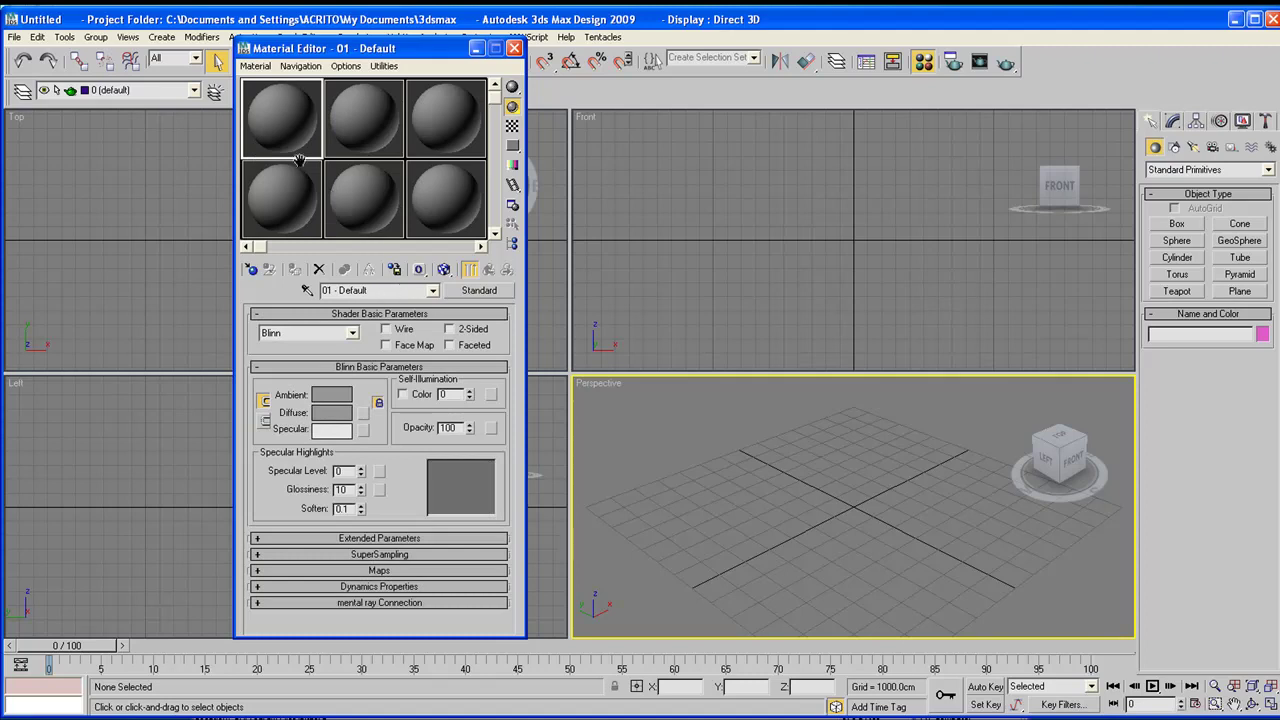
left_click_drag(383, 290, 320, 290)
type("Red")
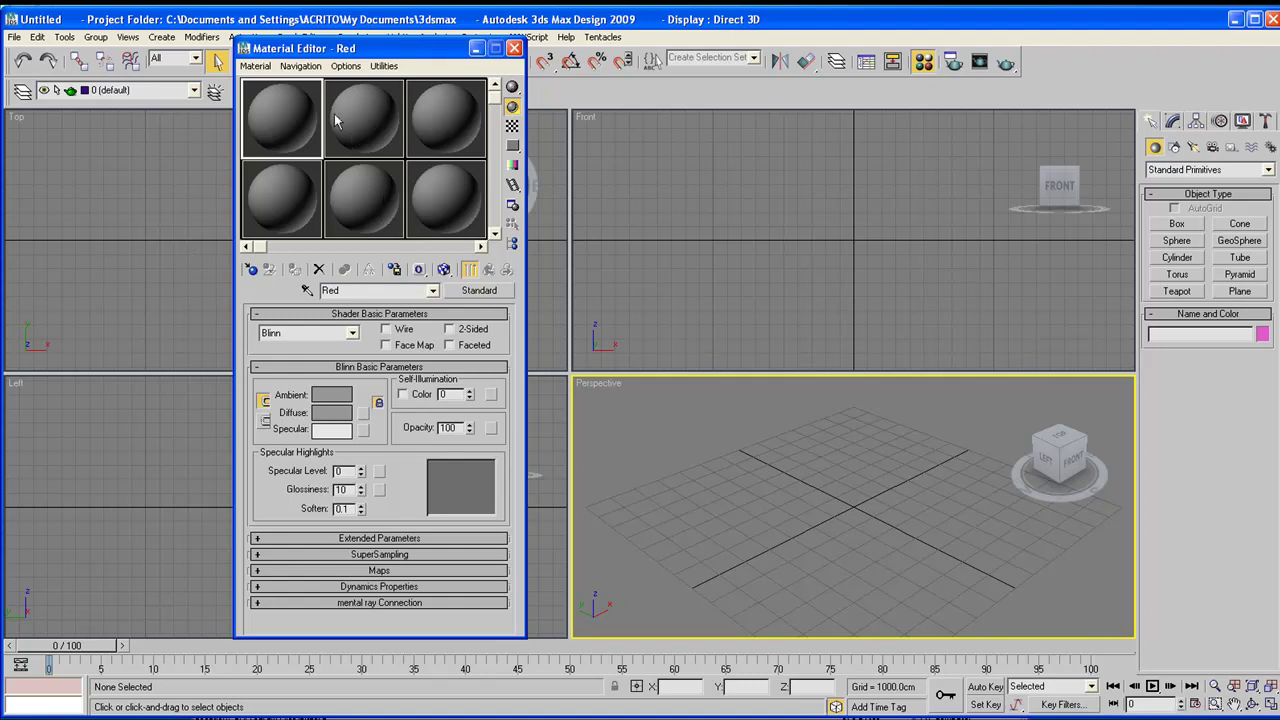
- Set the Red material's ambient and diffuse colour to pure red (255, 0, 0)
left_click(433, 291)
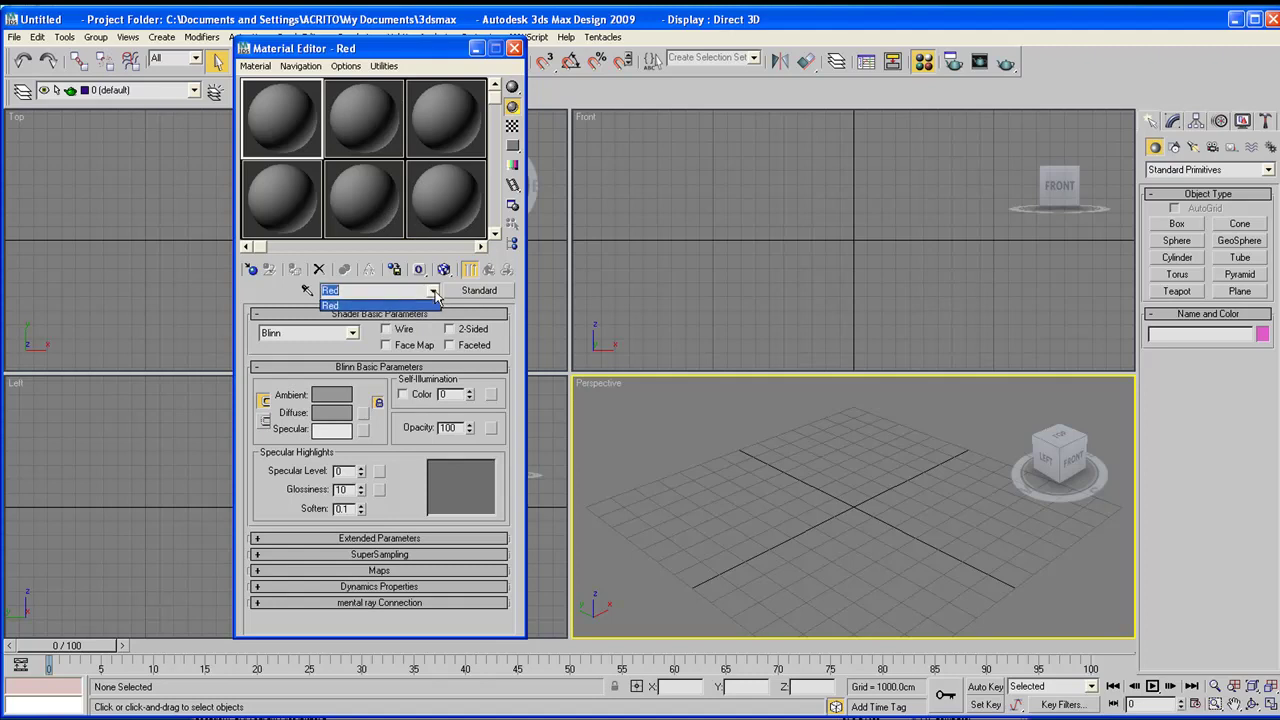
left_click(293, 135)
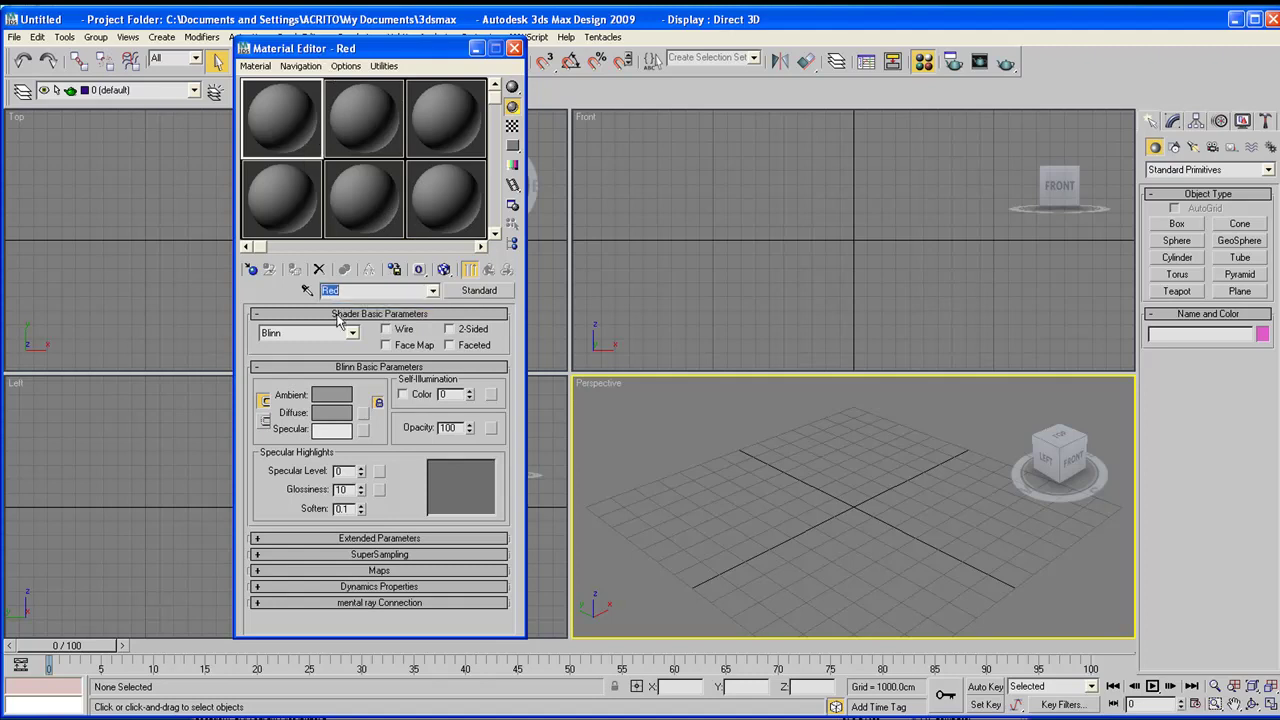
left_click(341, 400)
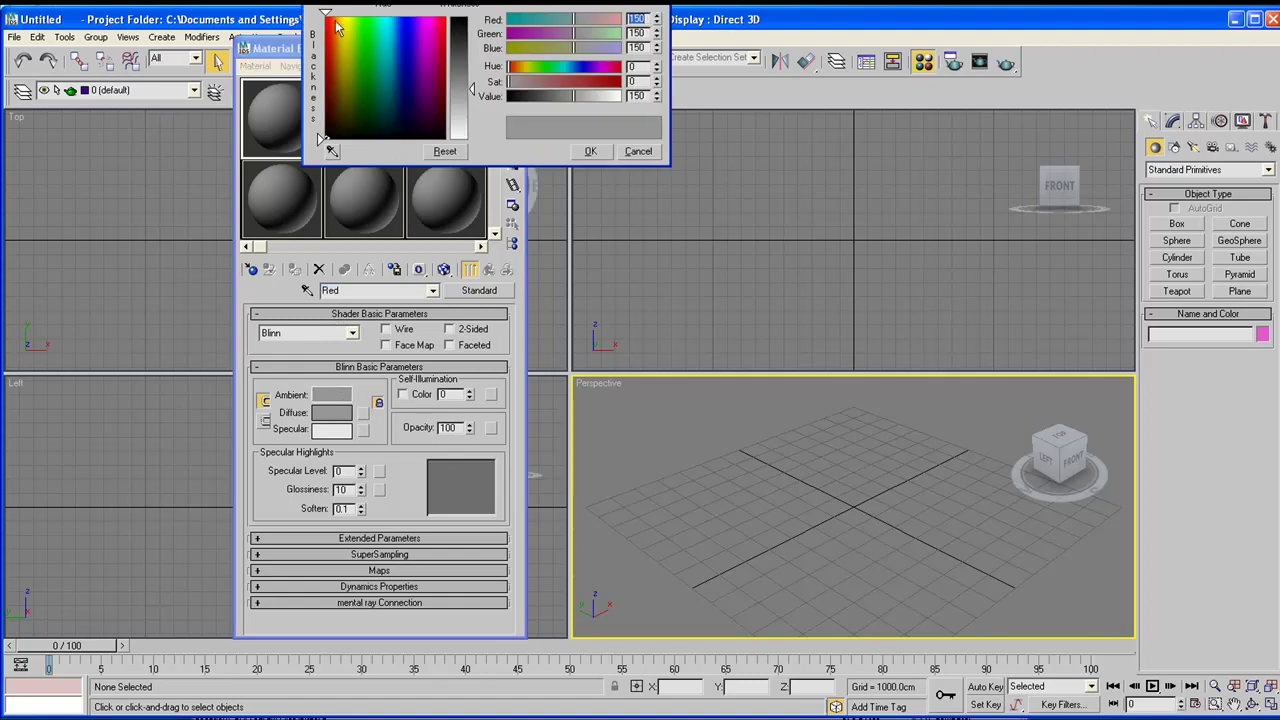
left_click_drag(330, 30, 321, 18)
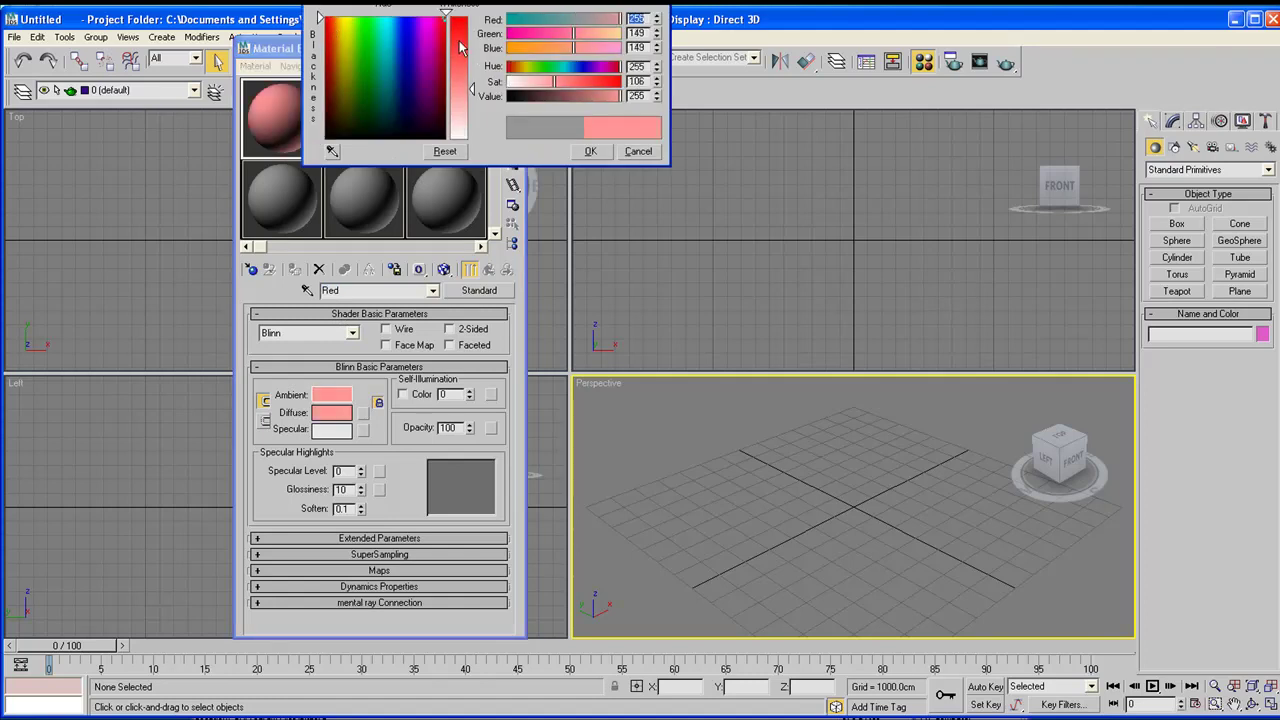
left_click_drag(466, 52, 466, 18)
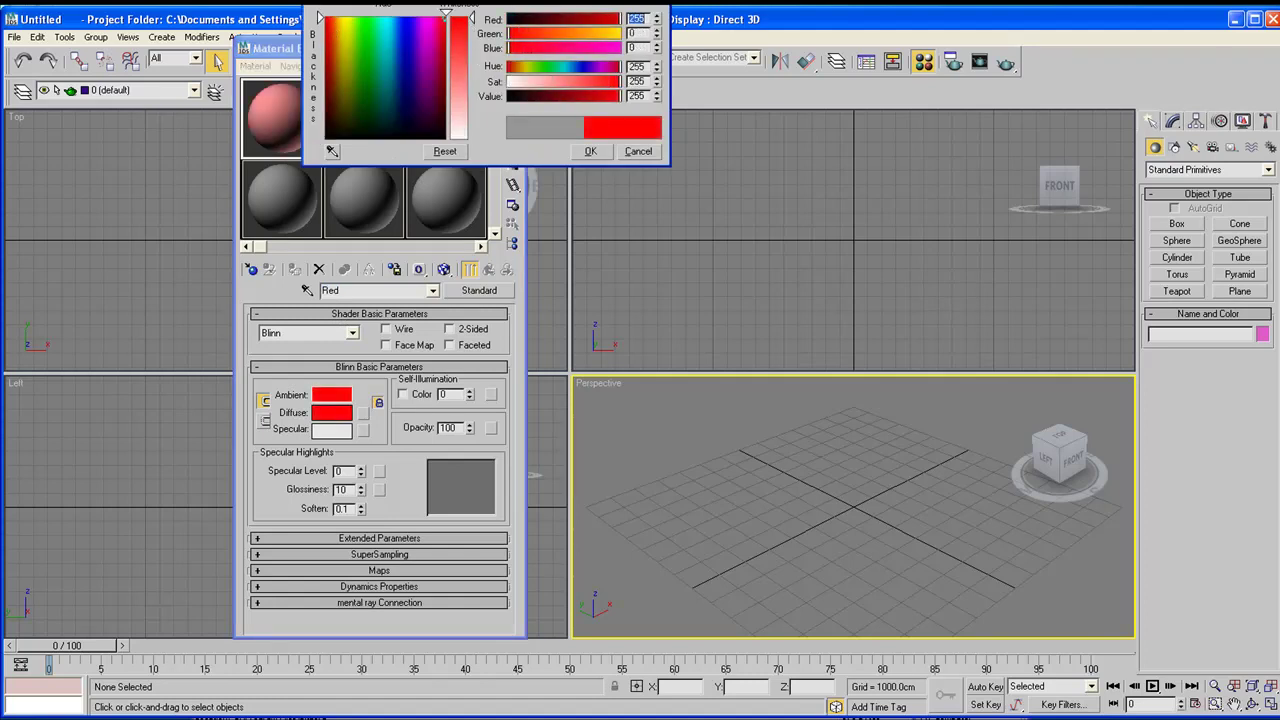
left_click(591, 151)
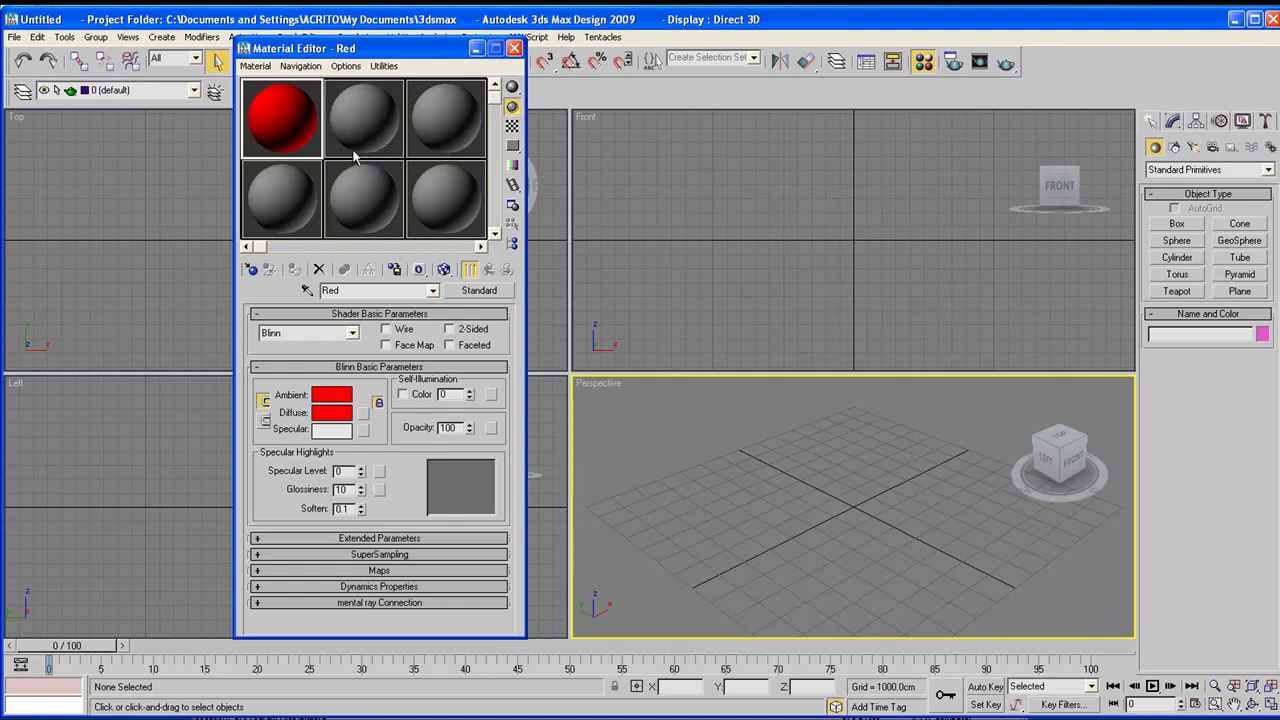
- Copy Red into slot 2 as Red1 and lighten its ambient and diffuse colour to pink
left_click(365, 122)
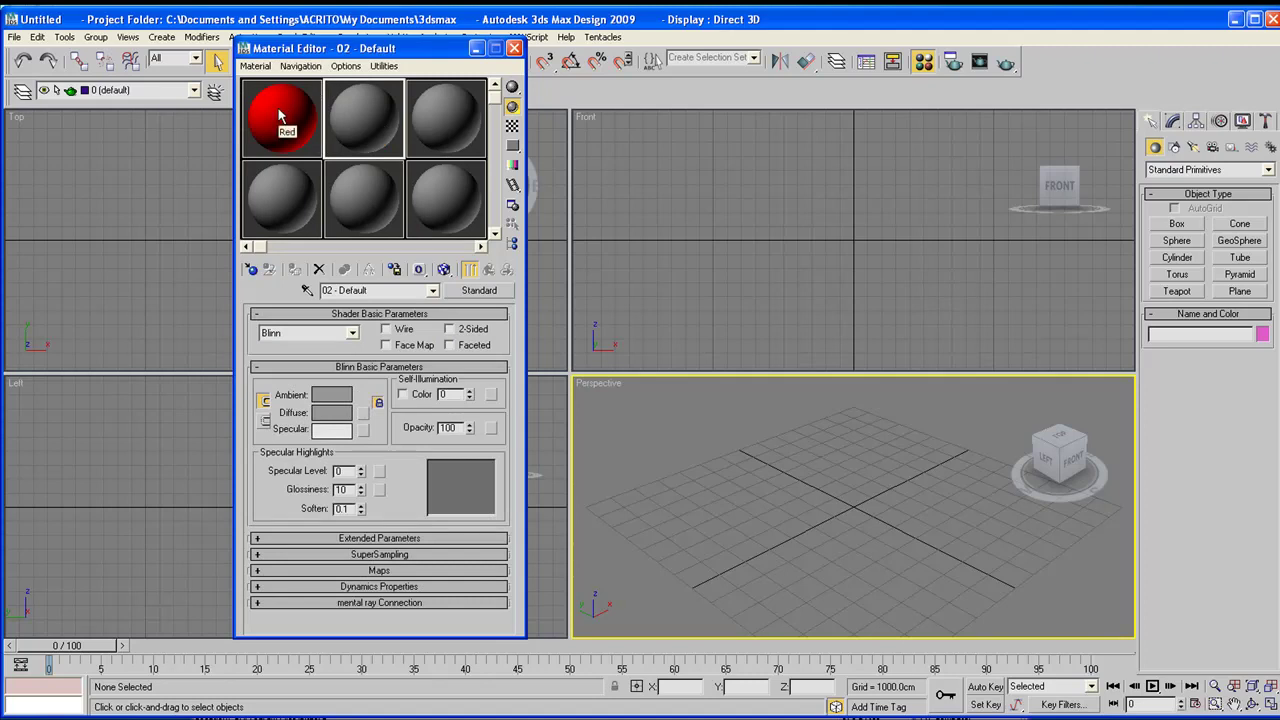
left_click_drag(277, 106, 366, 120)
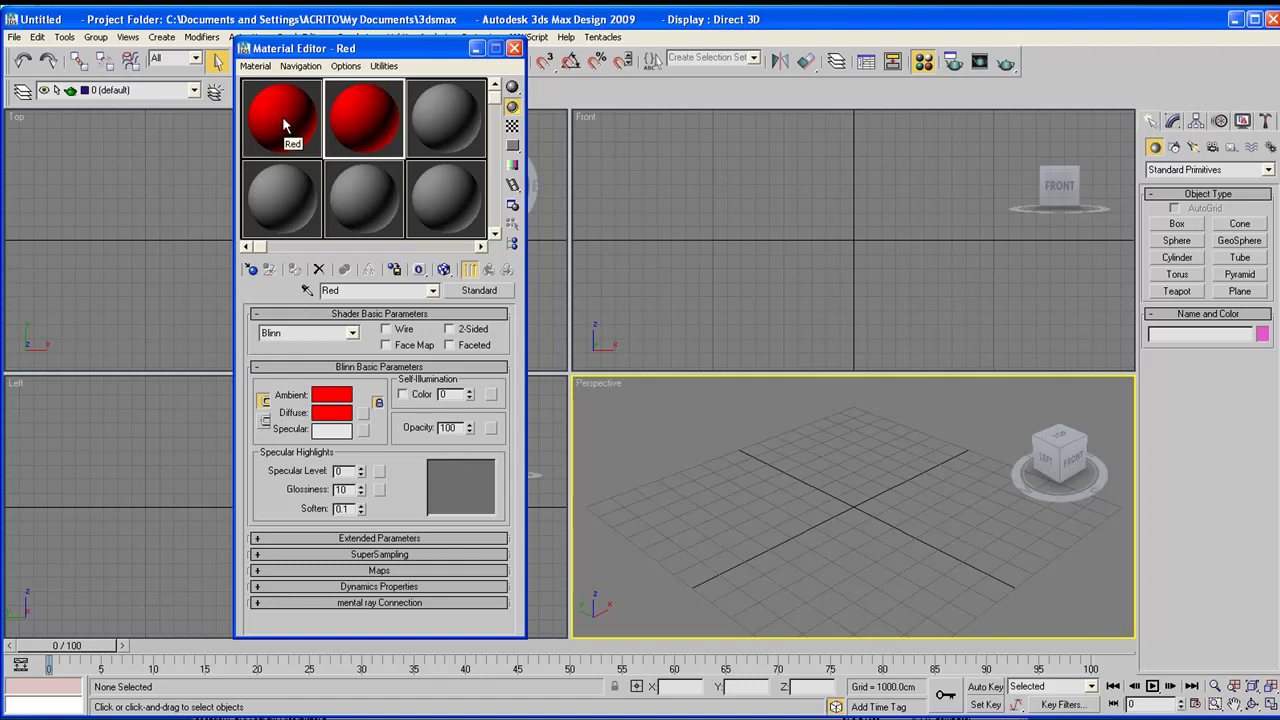
left_click(335, 403)
left_click_drag(472, 22, 472, 90)
left_click(590, 151)
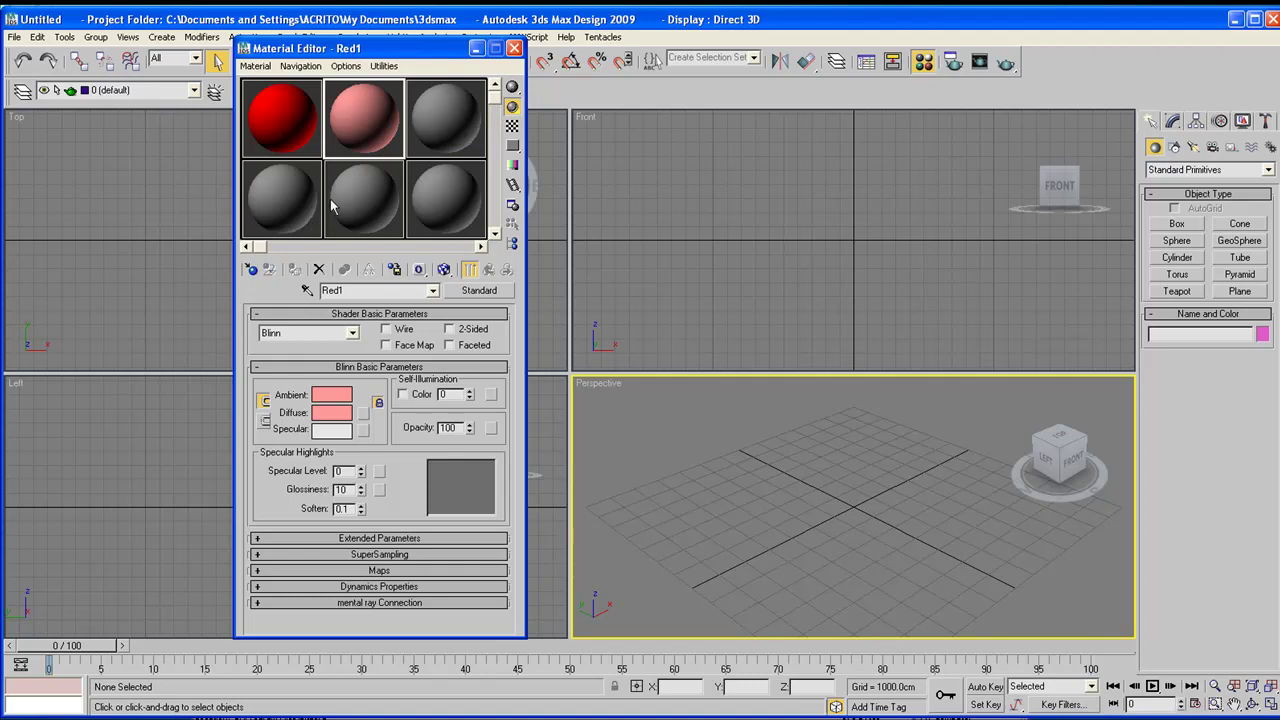
- Make slot 03 active and bring up the Material/Map Browser beside the editor
left_click(440, 130)
left_click(268, 125)
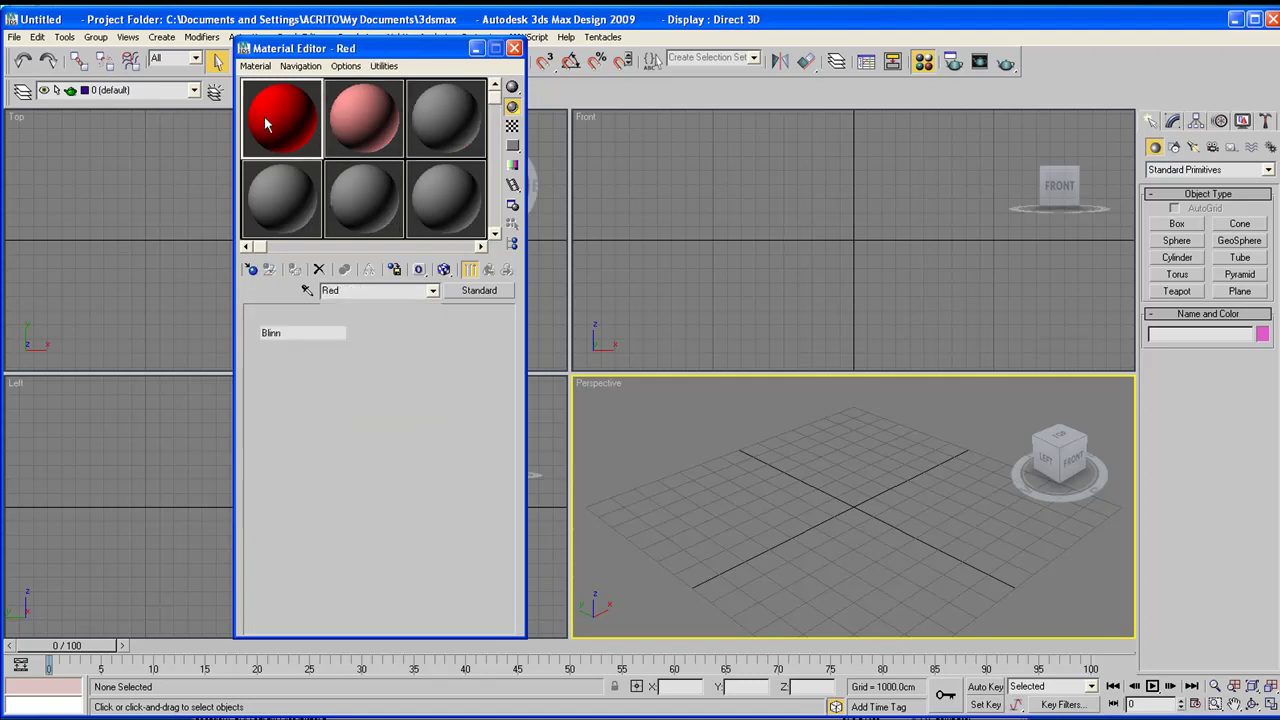
left_click(349, 116)
left_click(458, 145)
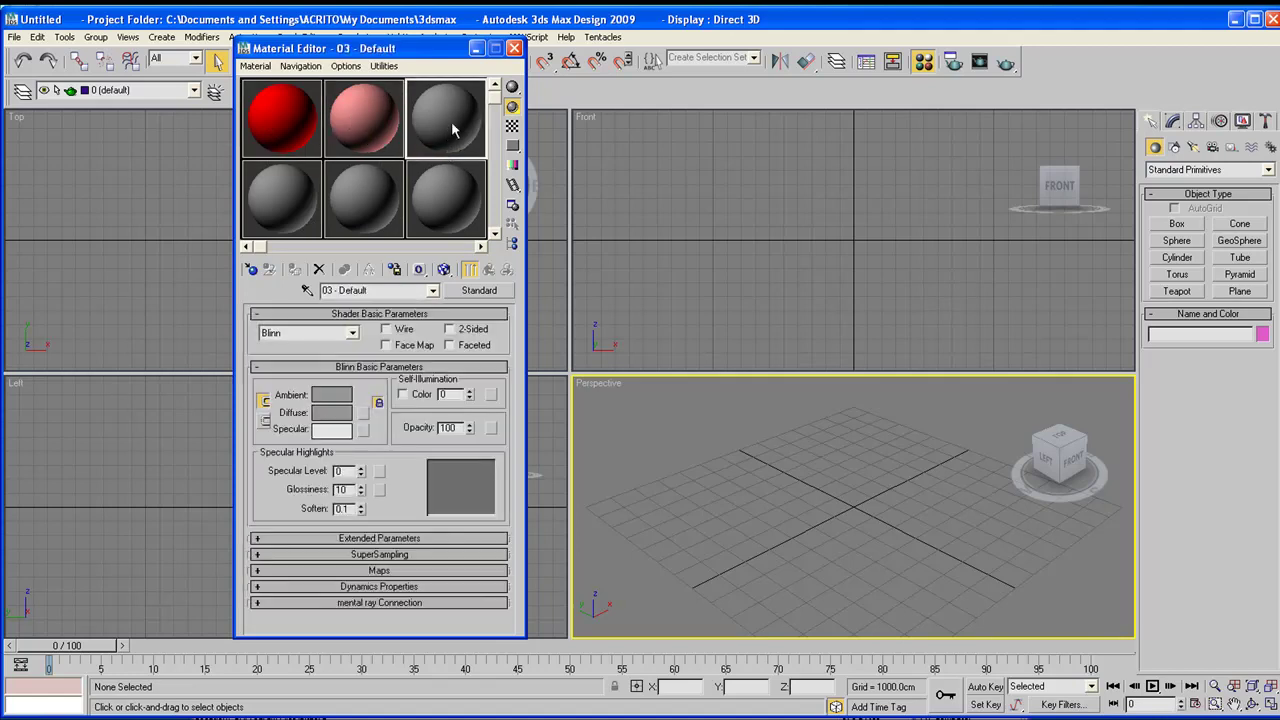
left_click(252, 271)
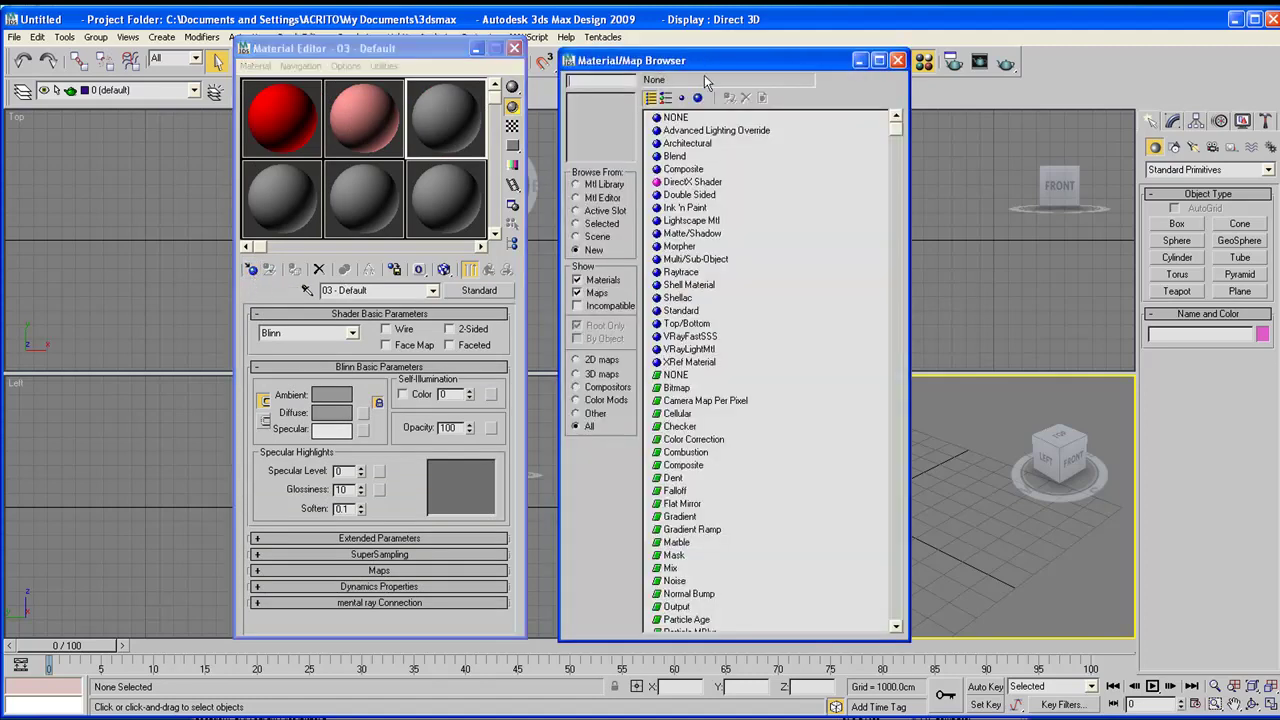
left_click_drag(713, 60, 703, 56)
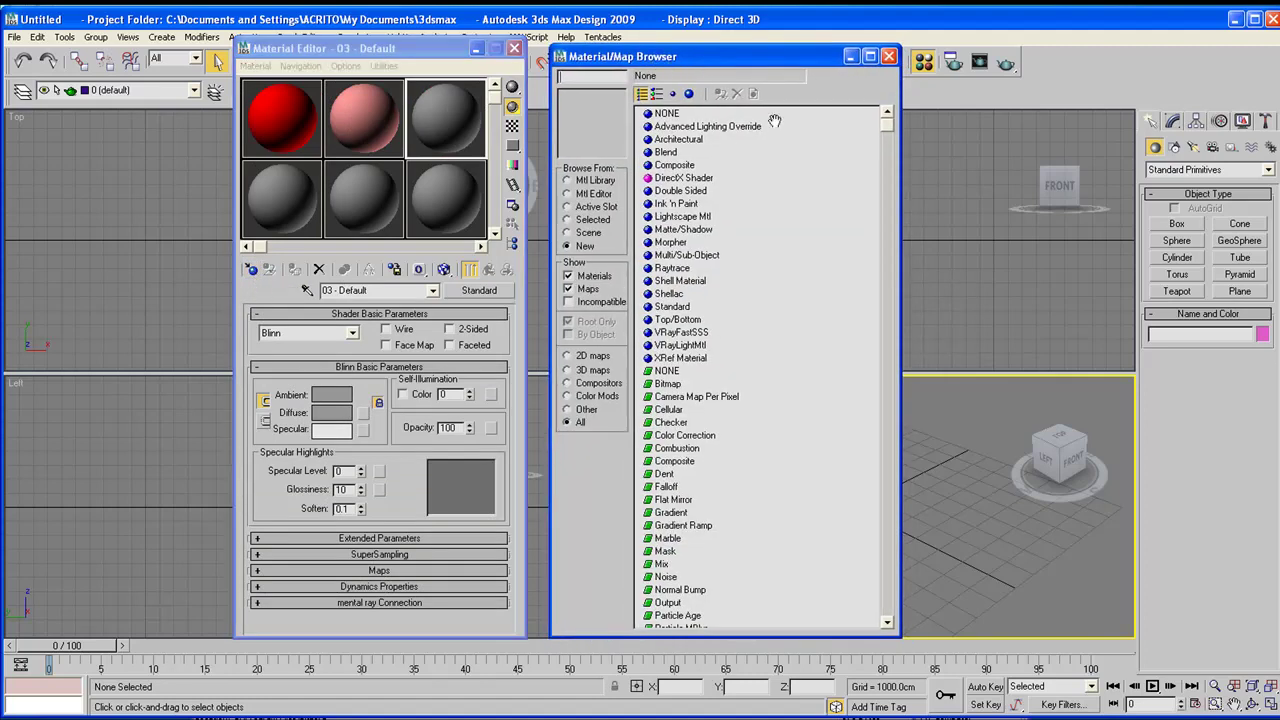
scroll(889, 131, "down", 13)
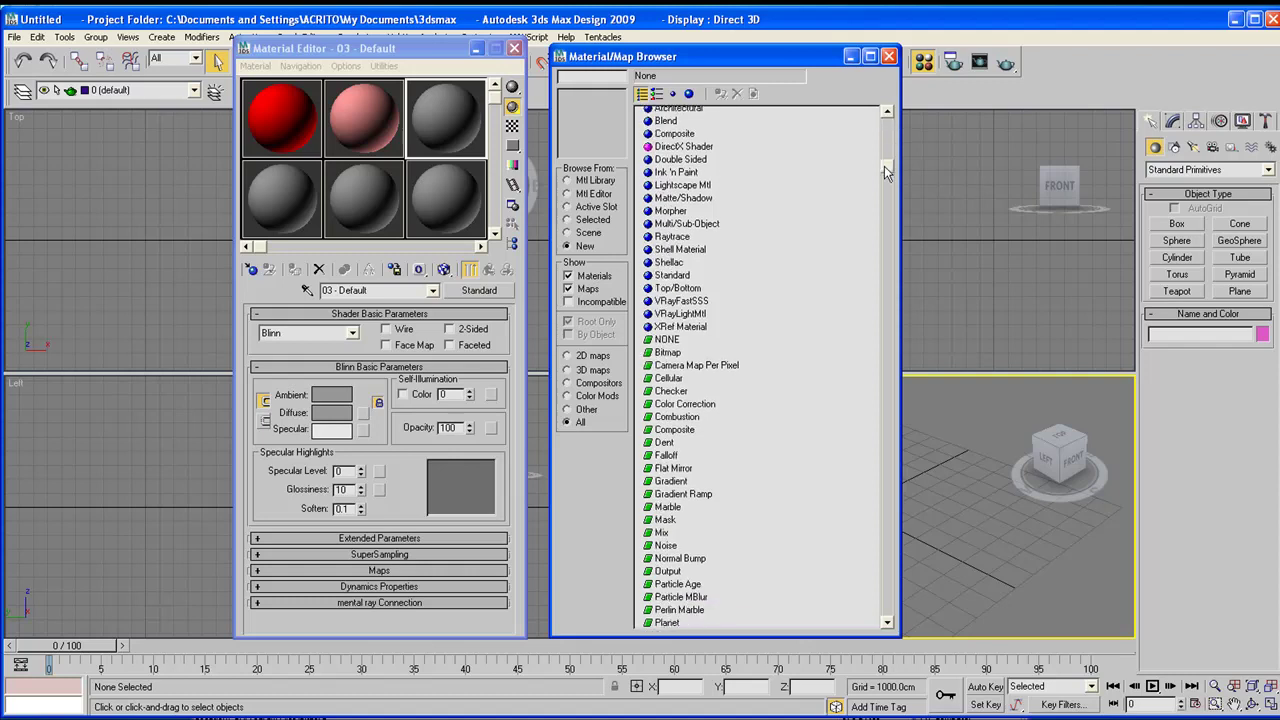
scroll(841, 170, "up", 12)
scroll(841, 170, "up", 1)
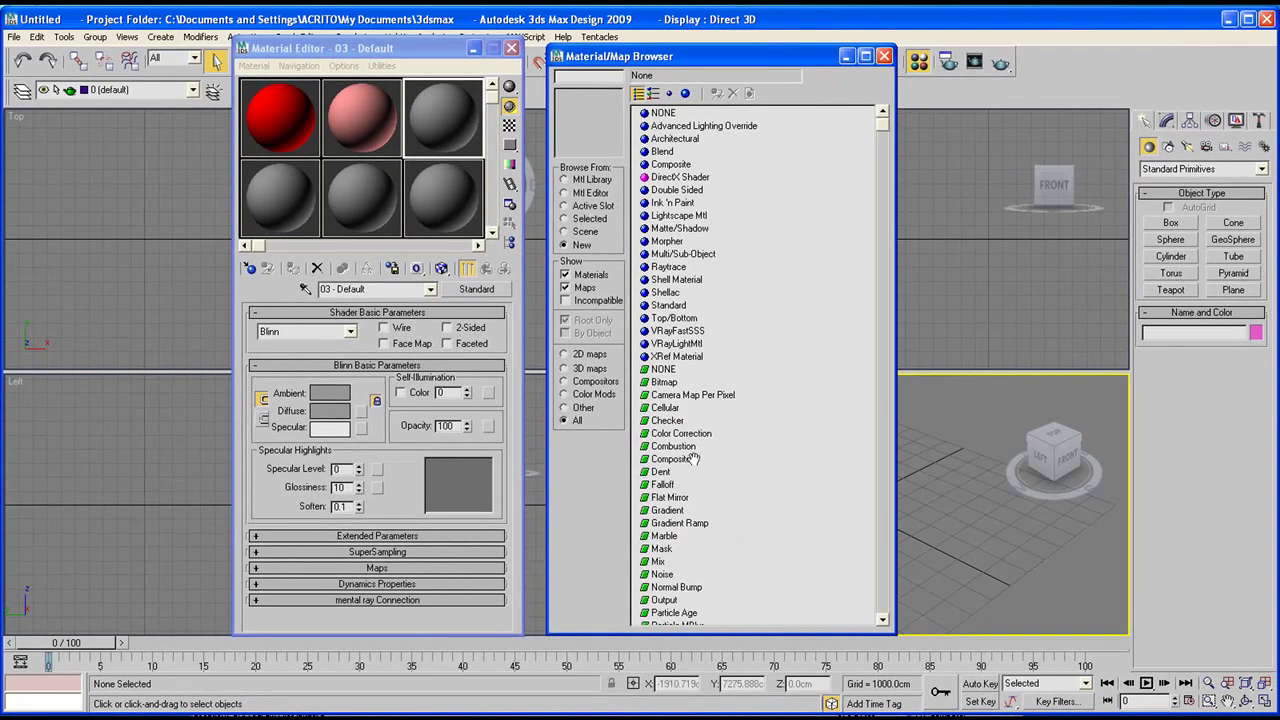
- Preview the Cellular, Color Correction, Composite, Gradient and Mask maps
left_click(666, 408)
left_click(668, 434)
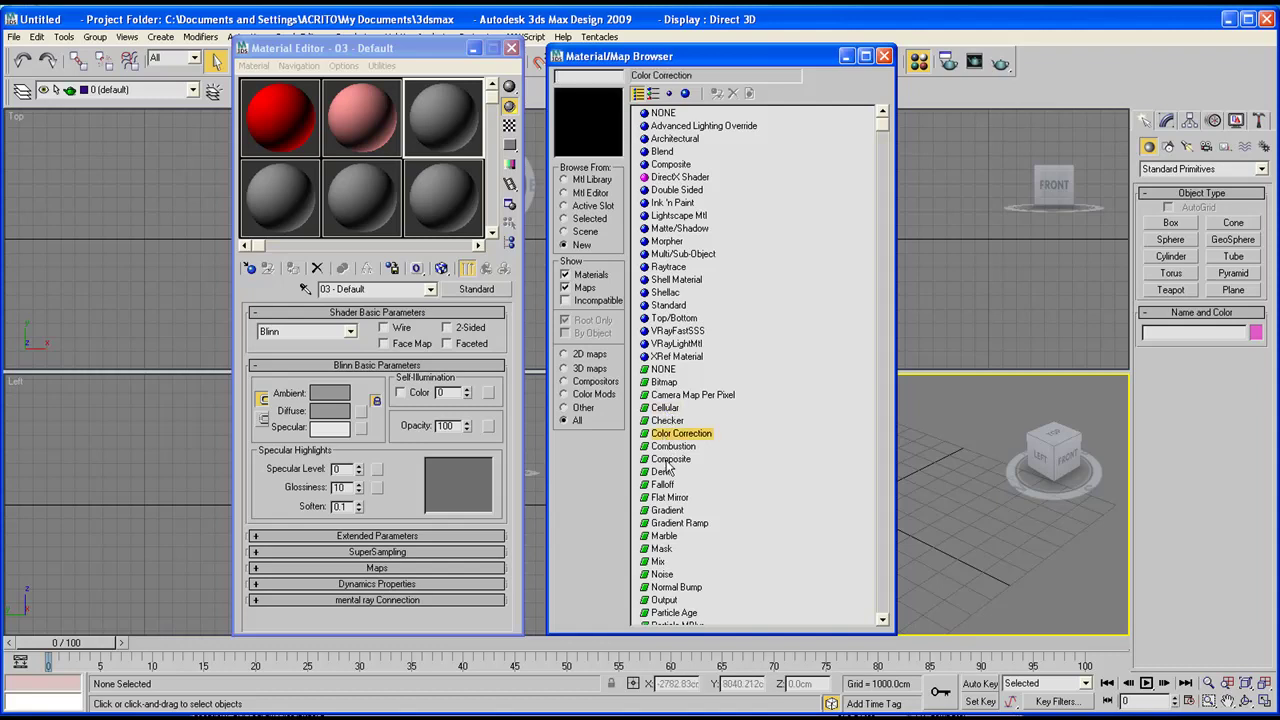
left_click(668, 459)
left_click(667, 510)
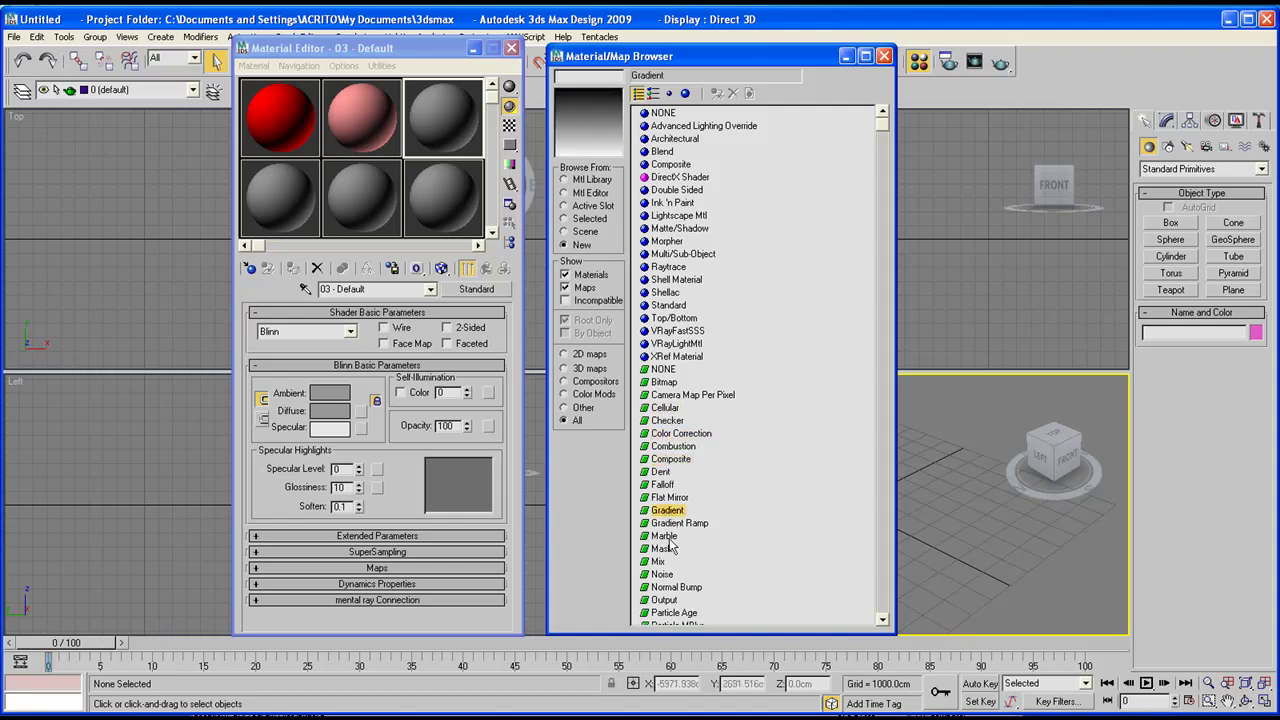
left_click(664, 550)
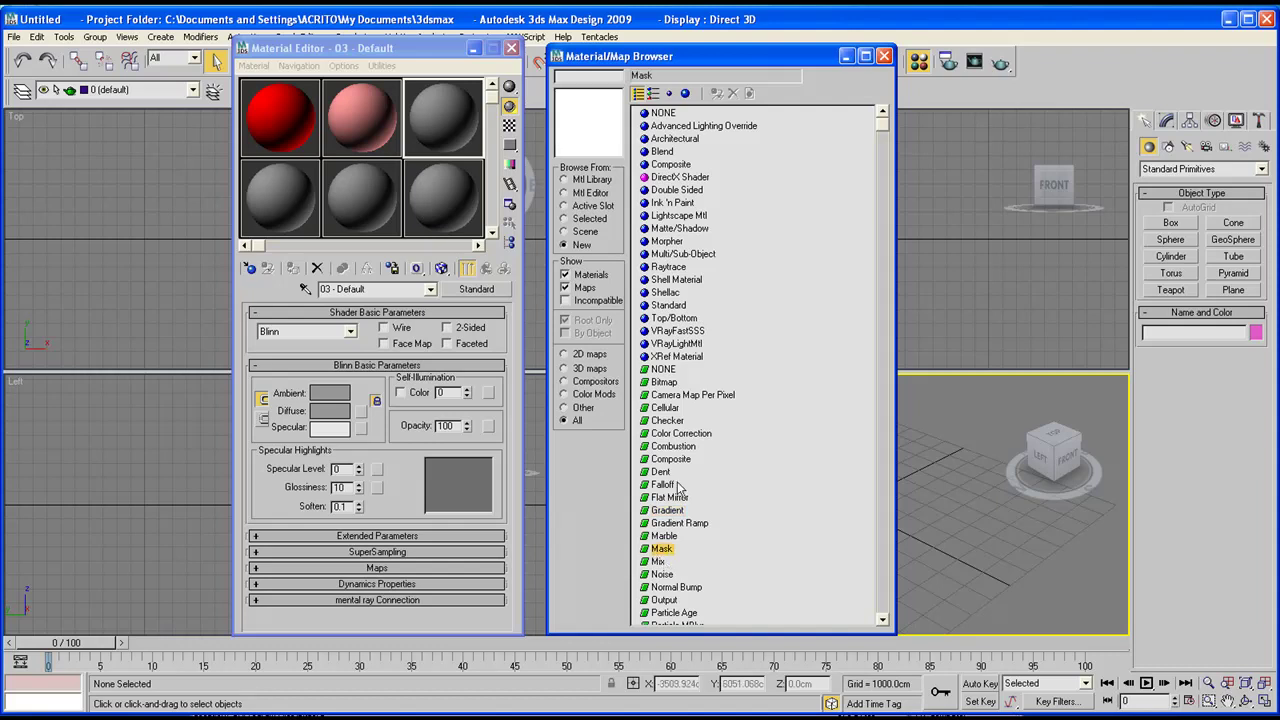
- Preview Standard, Shellac, Matte/Shadow, Architectural and Lightscape materials, then browse from Mtl Library
left_click(665, 305)
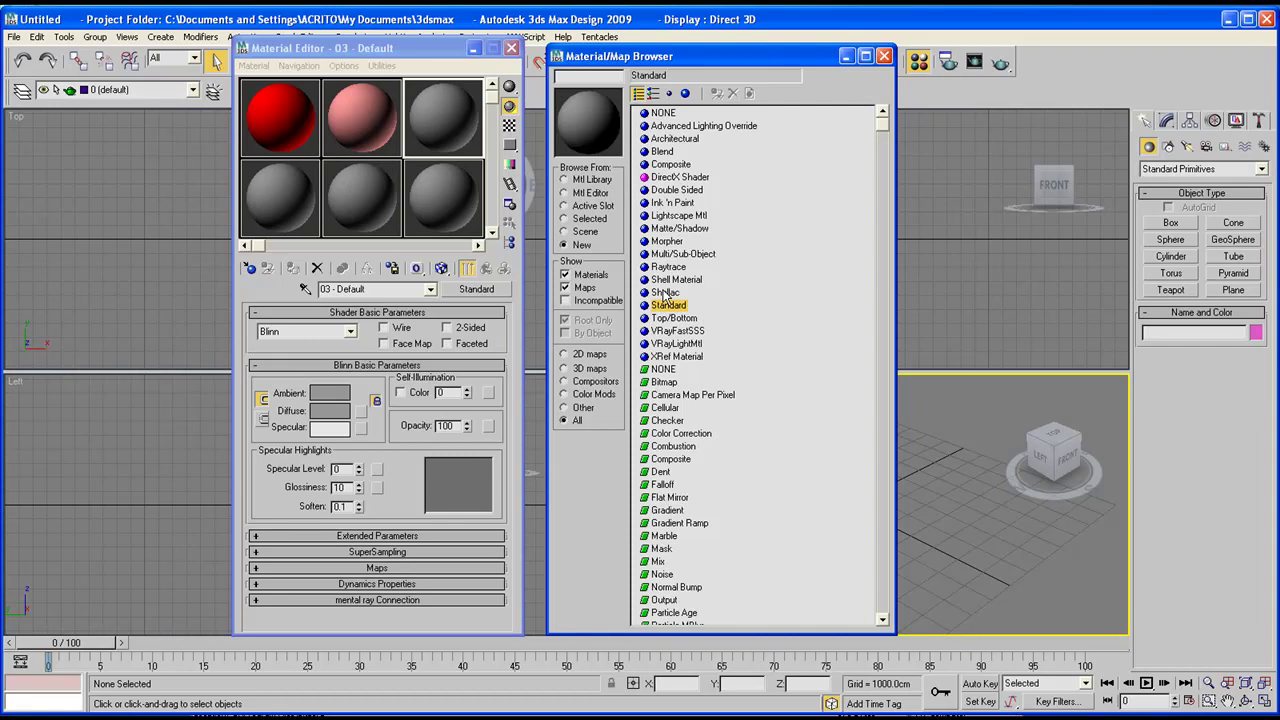
left_click(666, 292)
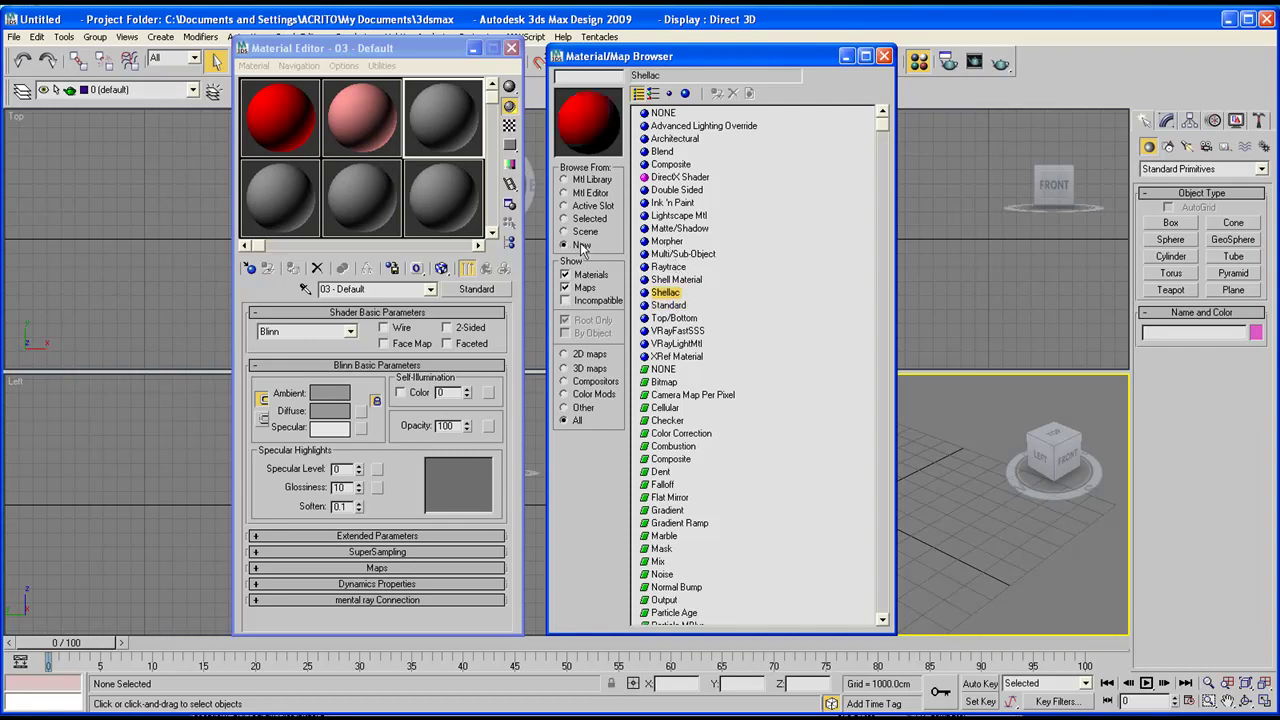
left_click(664, 228)
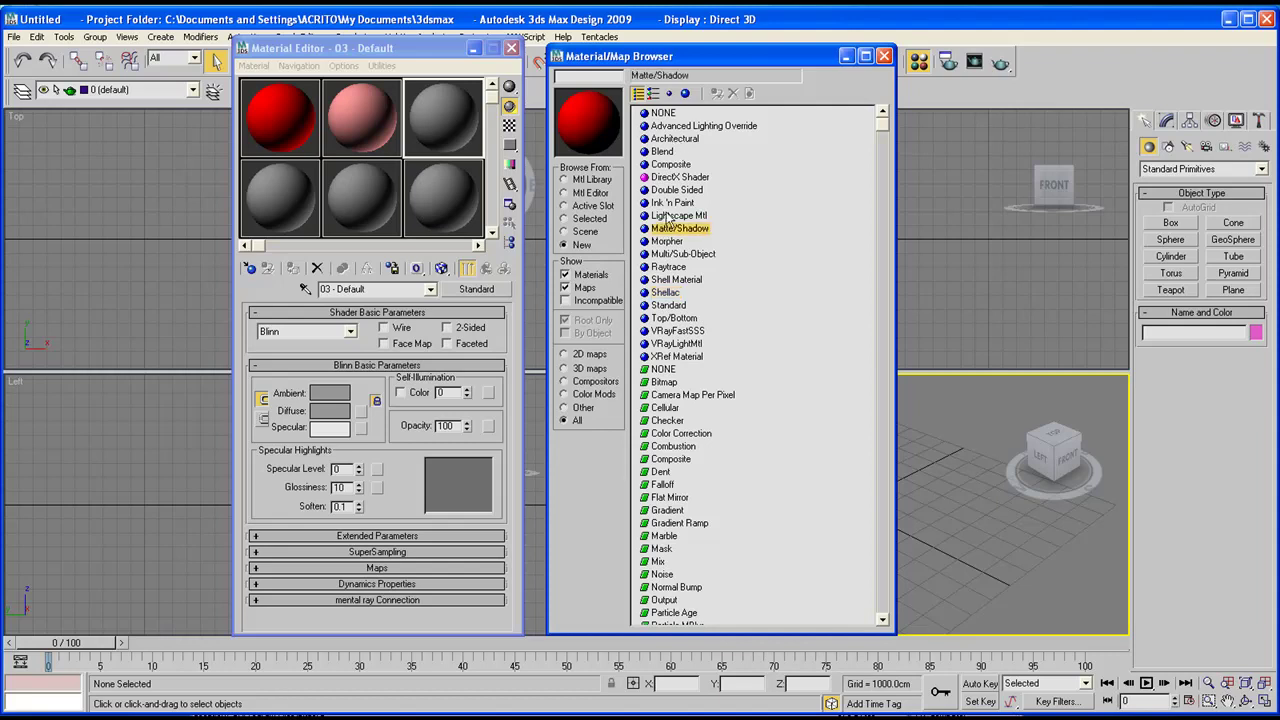
left_click(673, 139)
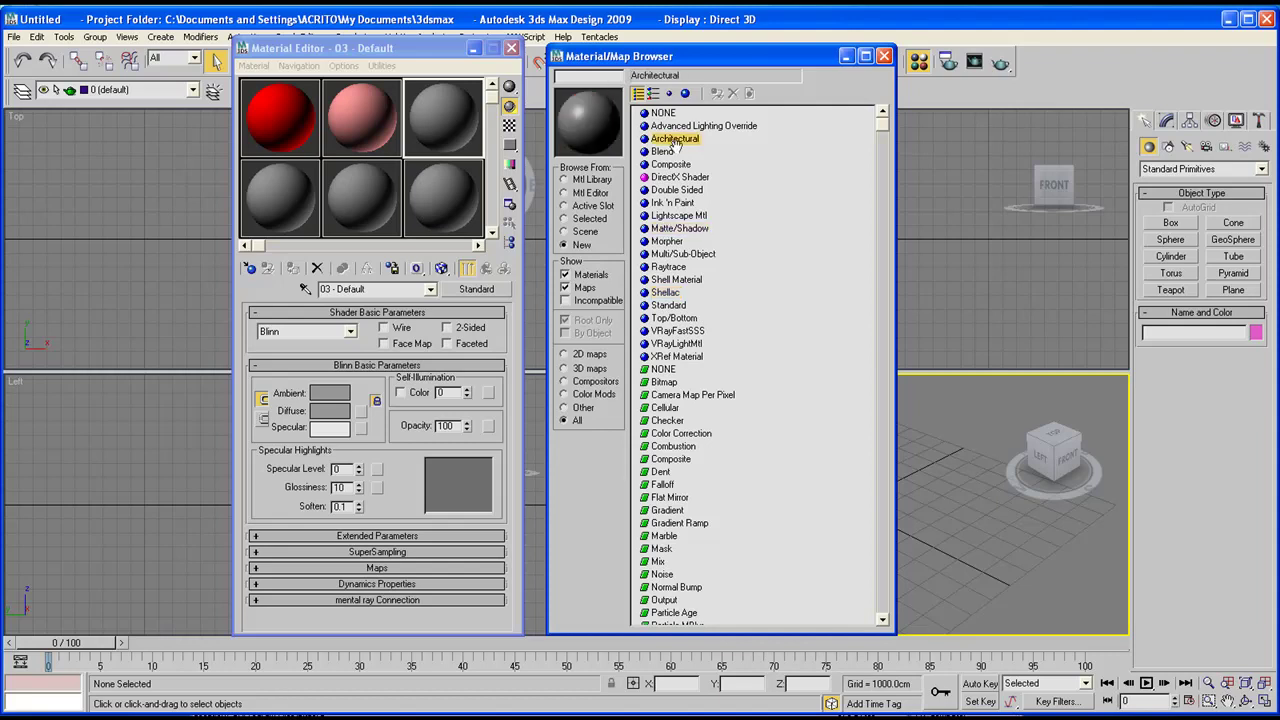
left_click(676, 216)
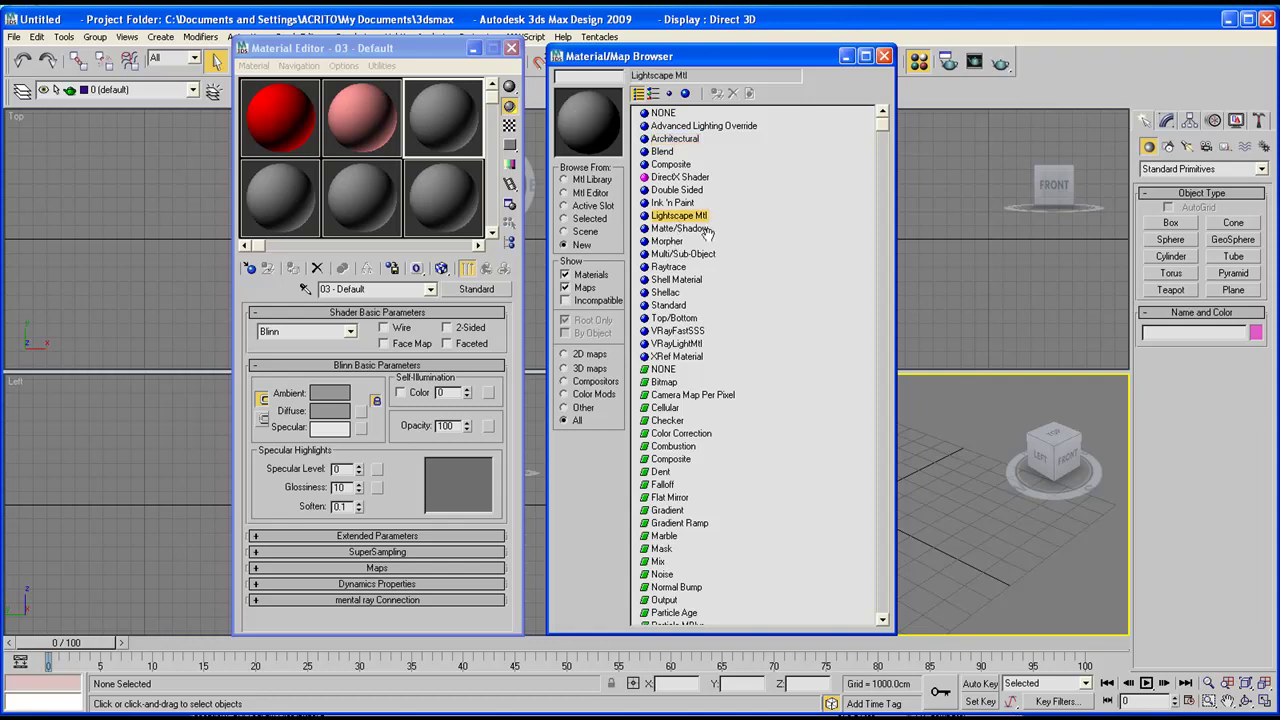
left_click(667, 293)
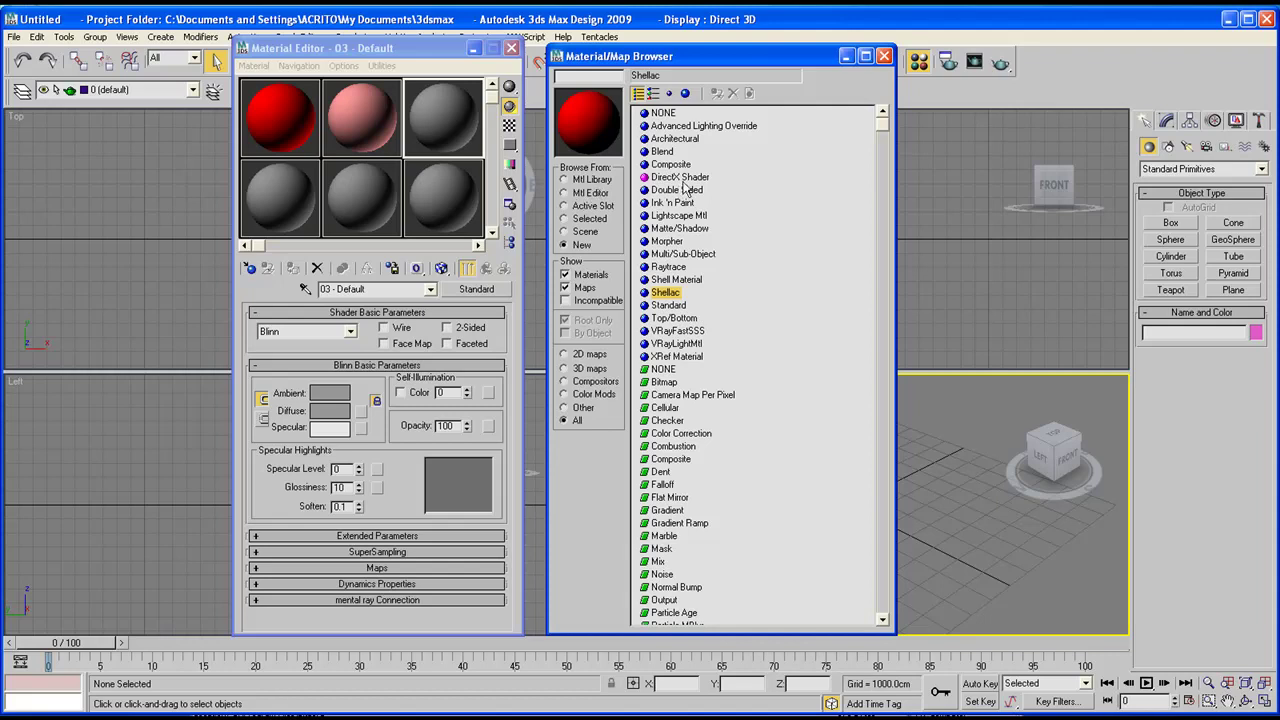
left_click(566, 179)
- Preview the plastic laminates, then Wood.Boards, Wood.Paneling and Wood.Redwood library materials
left_click(744, 118)
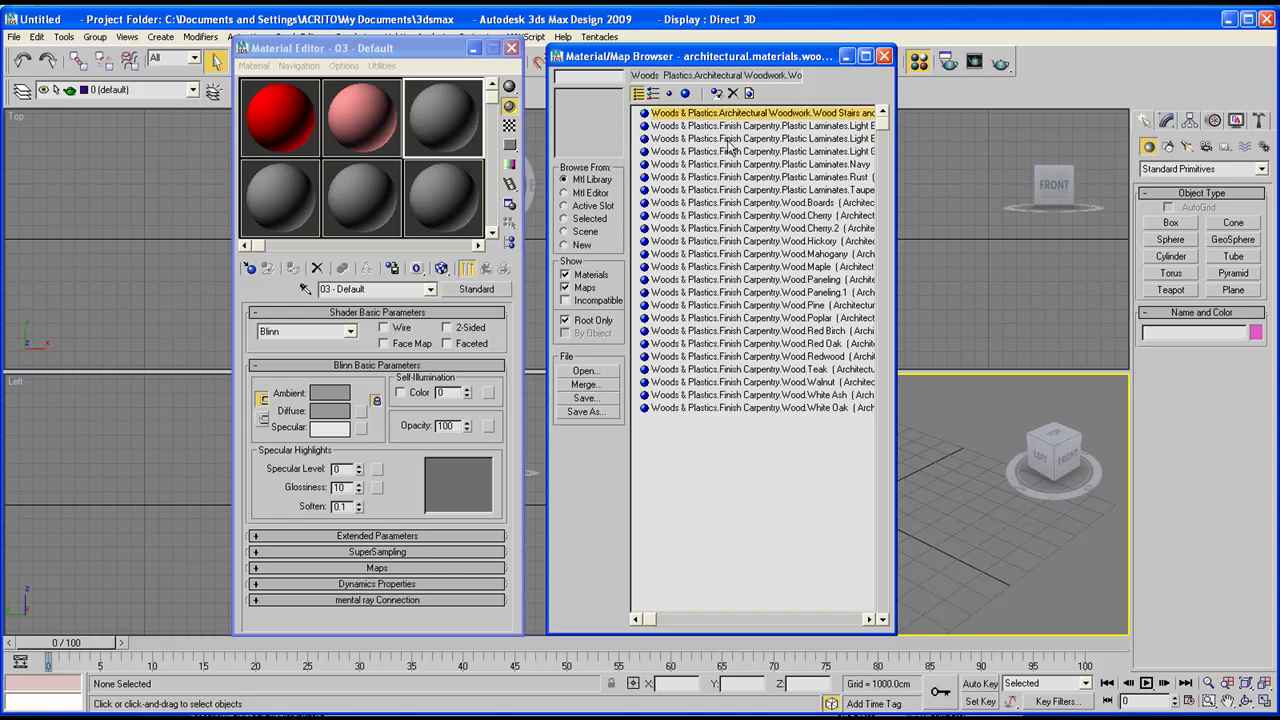
left_click(730, 139)
left_click(709, 203)
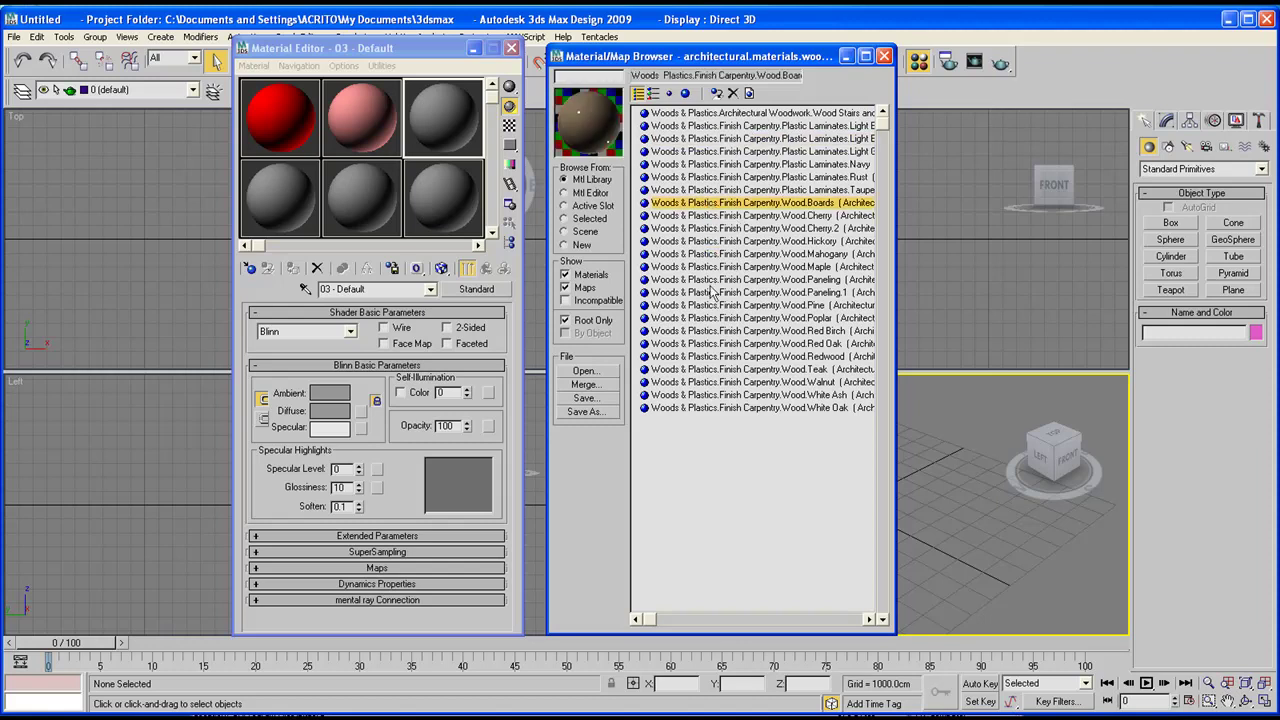
left_click(710, 280)
left_click(710, 357)
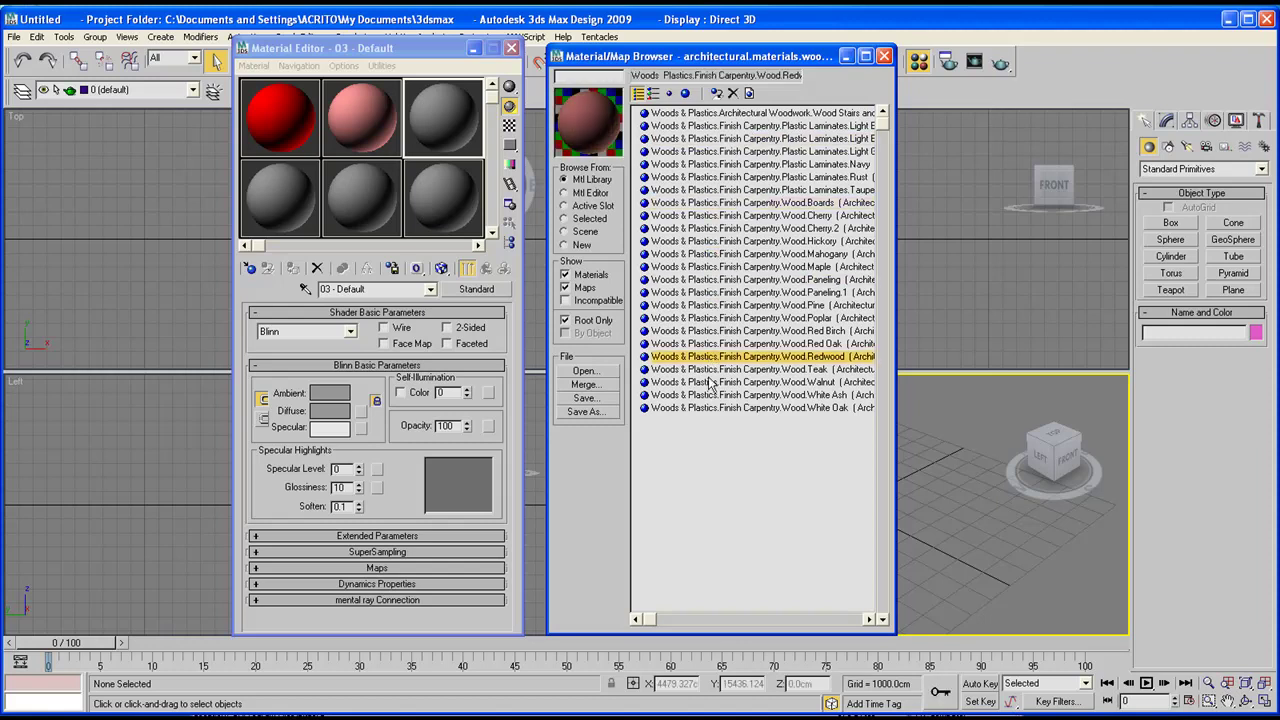
- Open the architectural.materials.sitework.mat library after looking over other library files
left_click(586, 371)
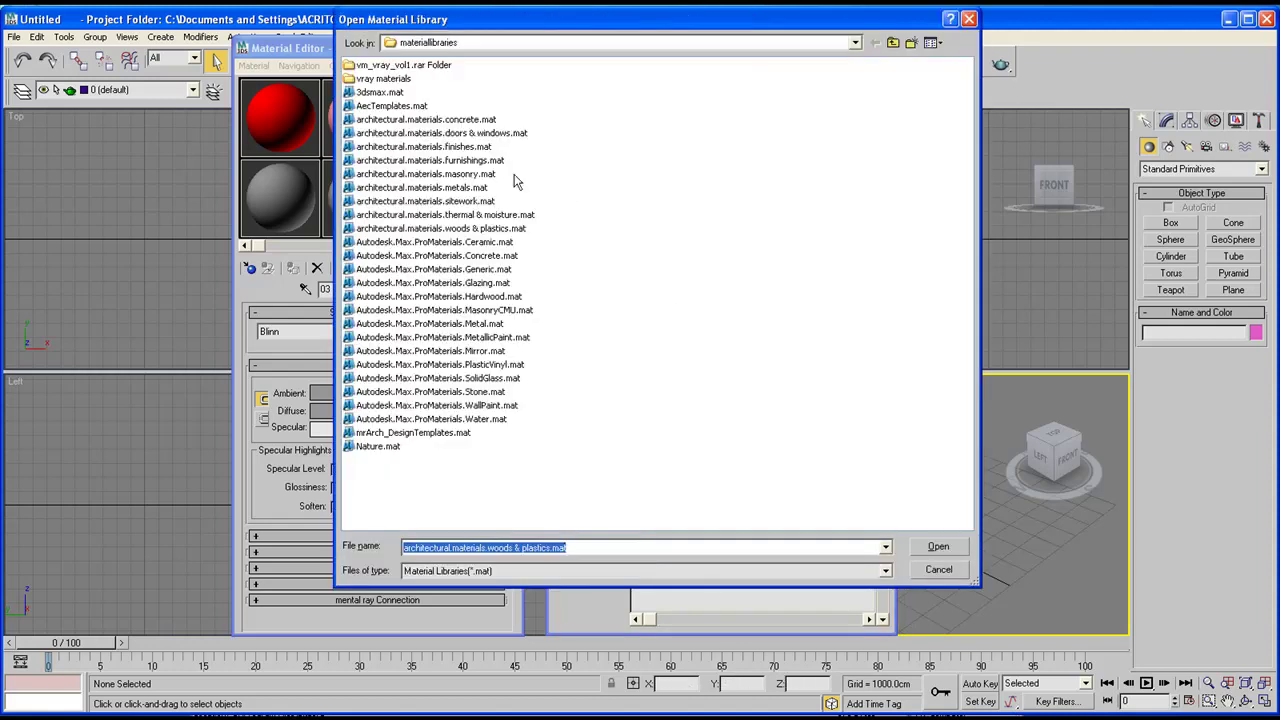
left_click(464, 134)
left_click(463, 188)
left_click(466, 311)
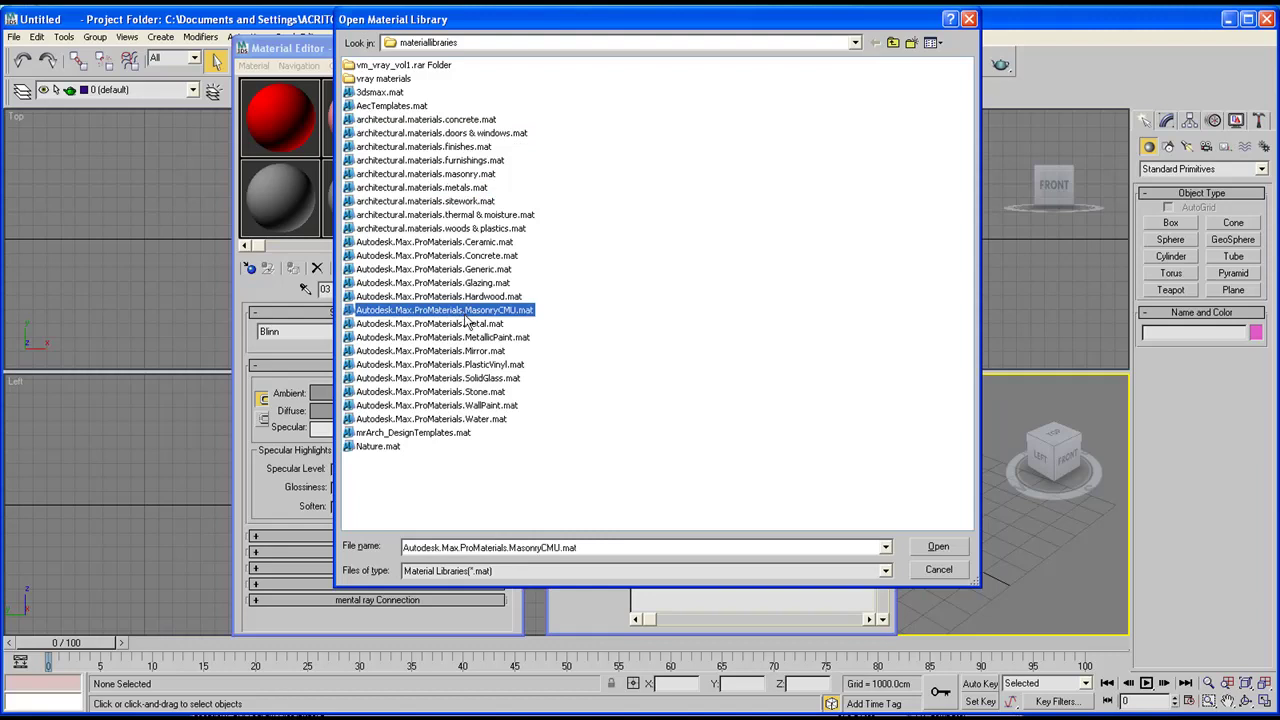
left_click(461, 378)
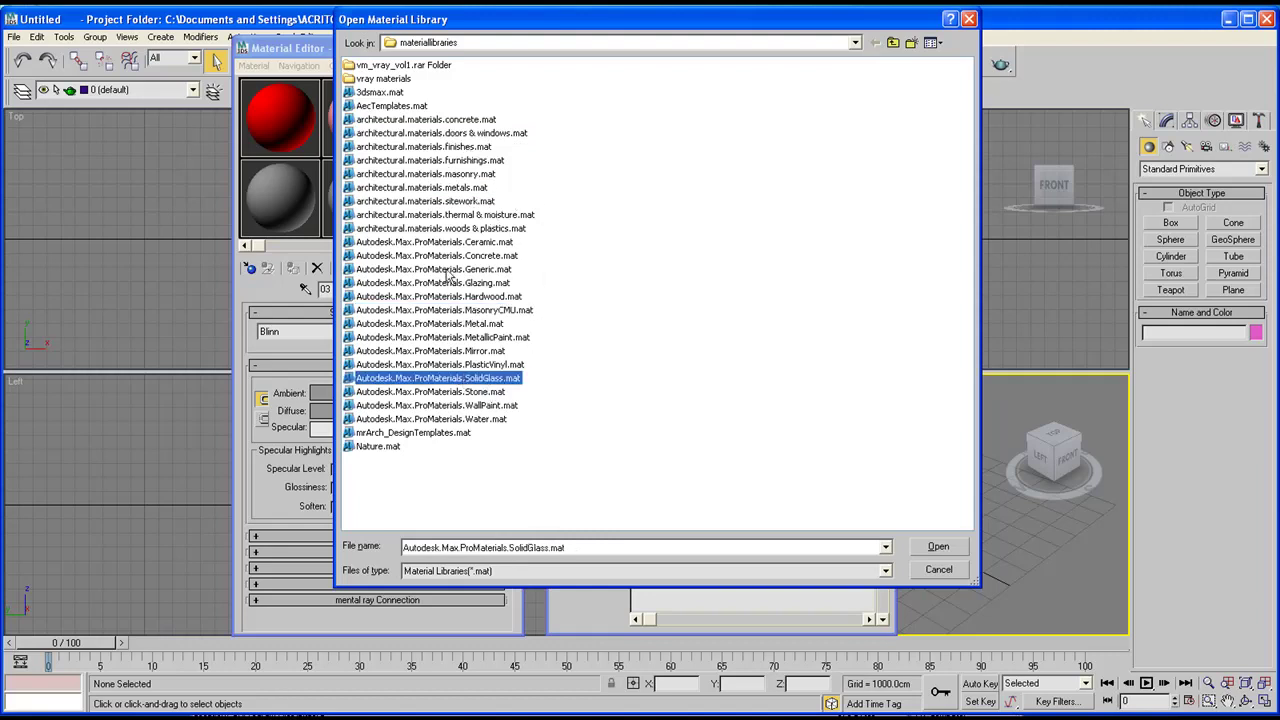
left_click(462, 188)
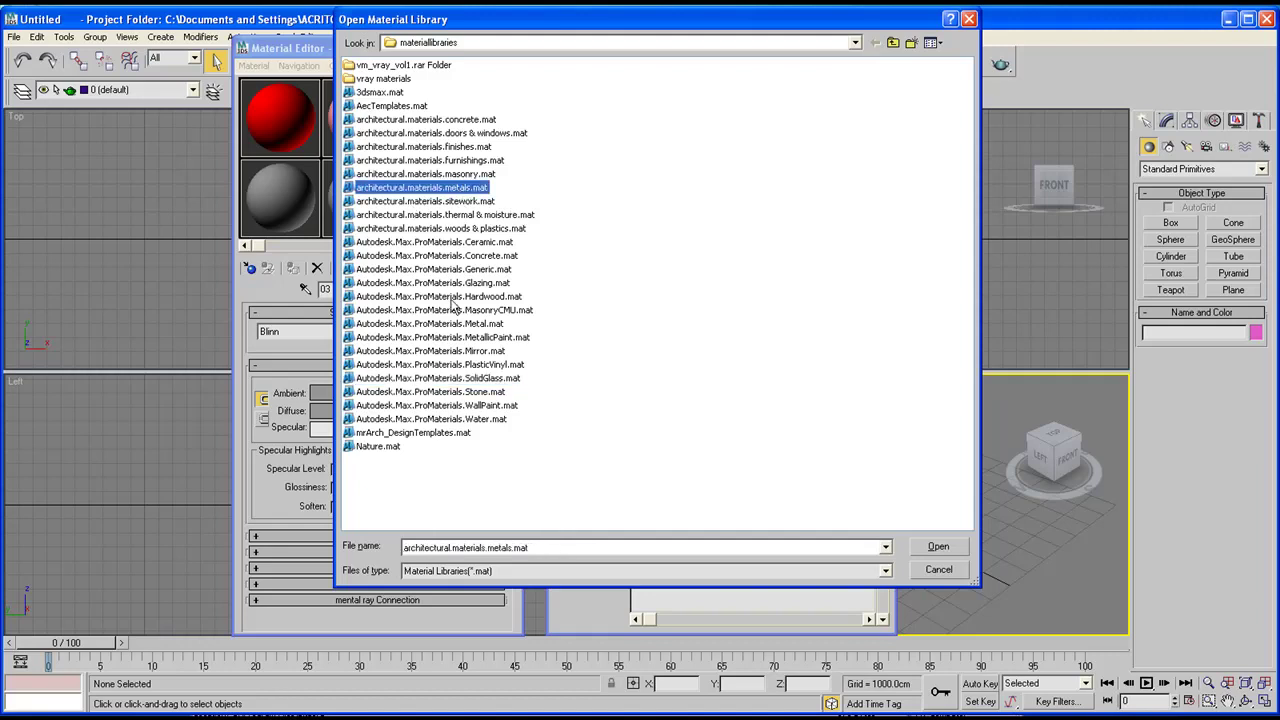
left_click(487, 215)
left_click(484, 201)
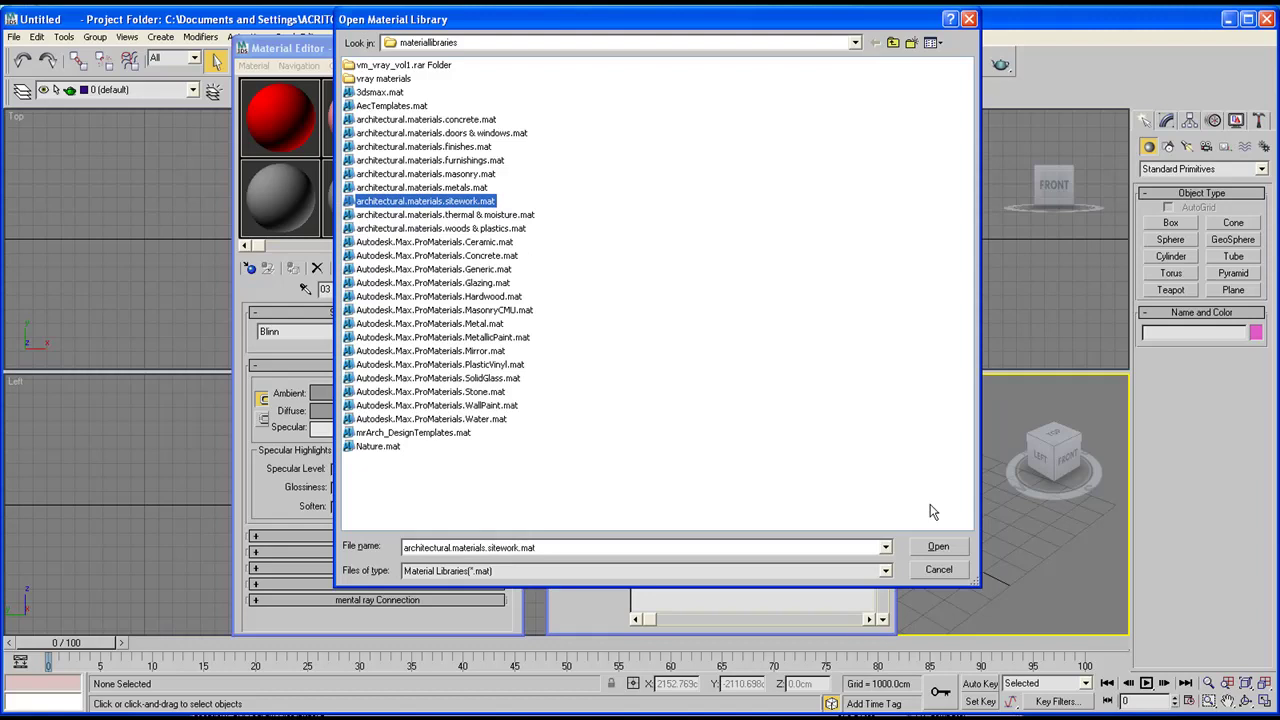
left_click(938, 546)
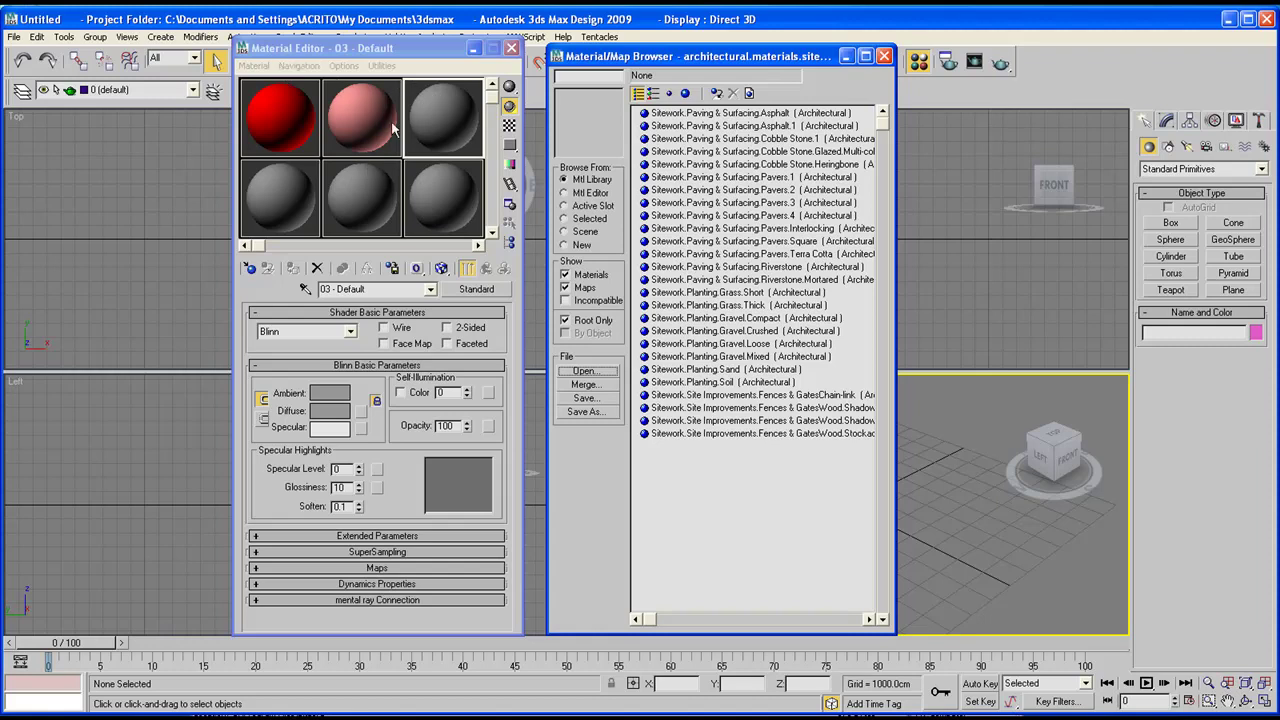
- Preview several pavers, then load Pavers.Interlocking into the current slot
left_click(718, 255)
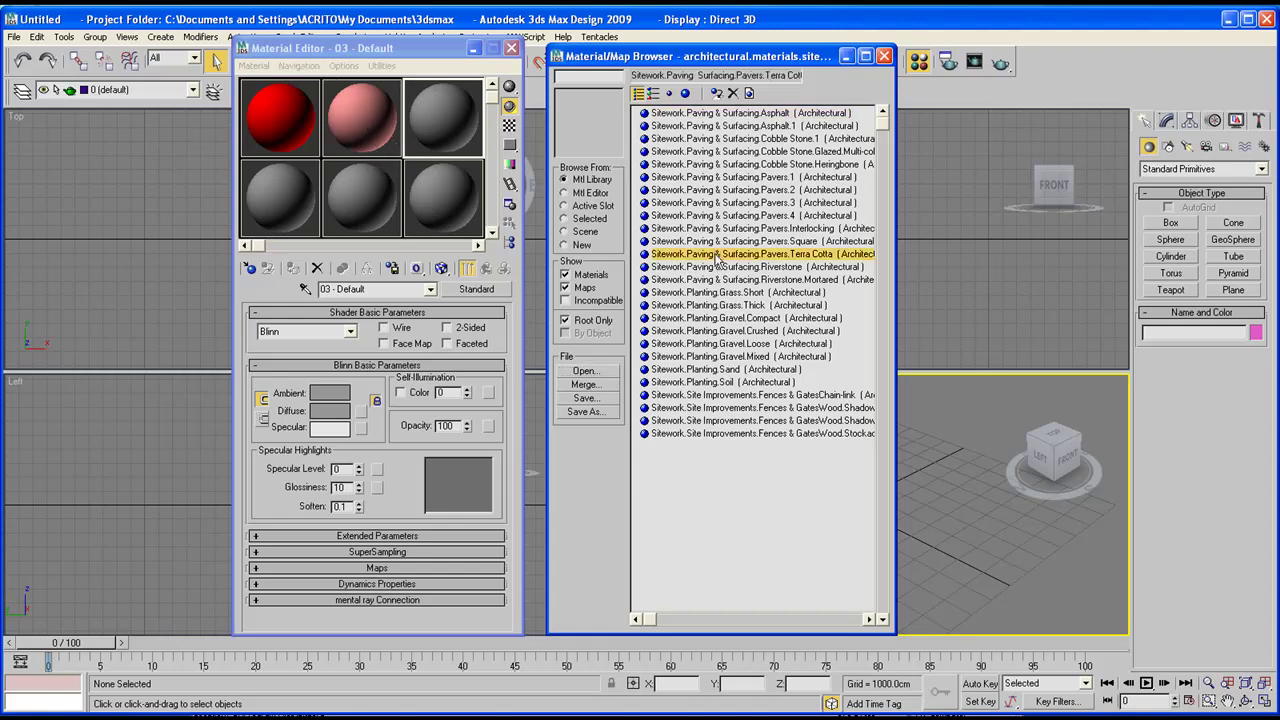
left_click(697, 241)
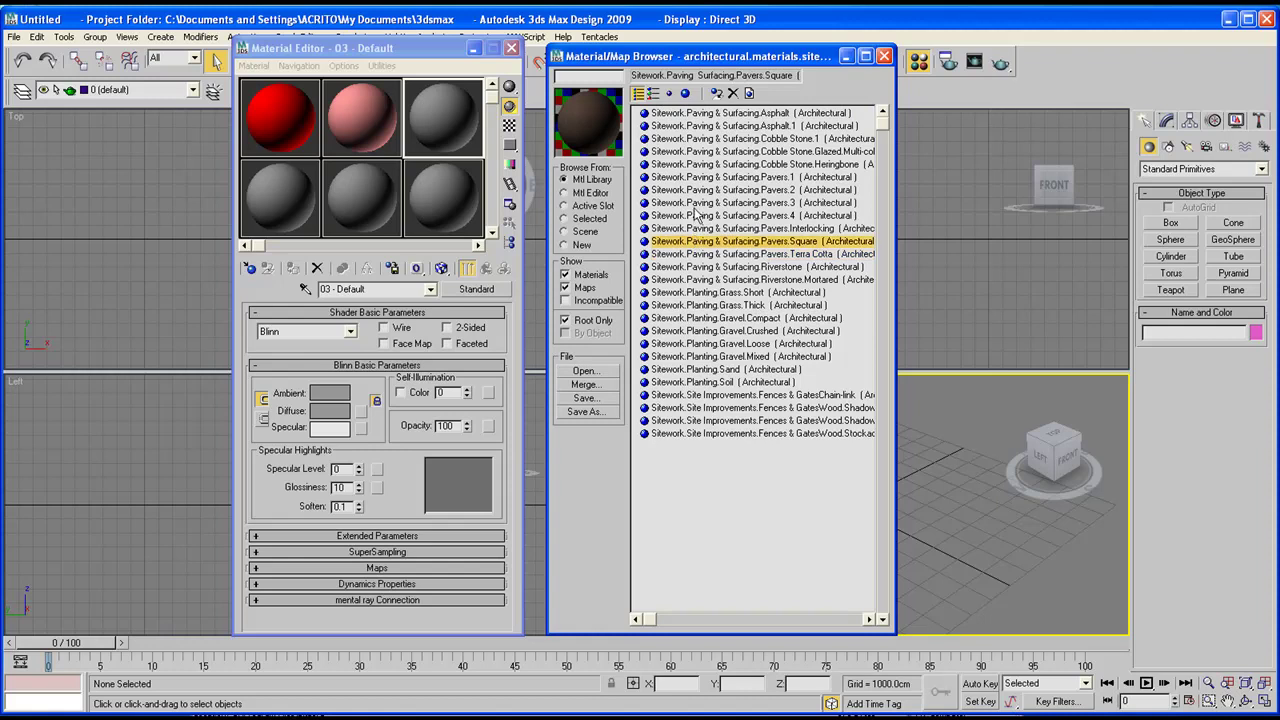
left_click(699, 203)
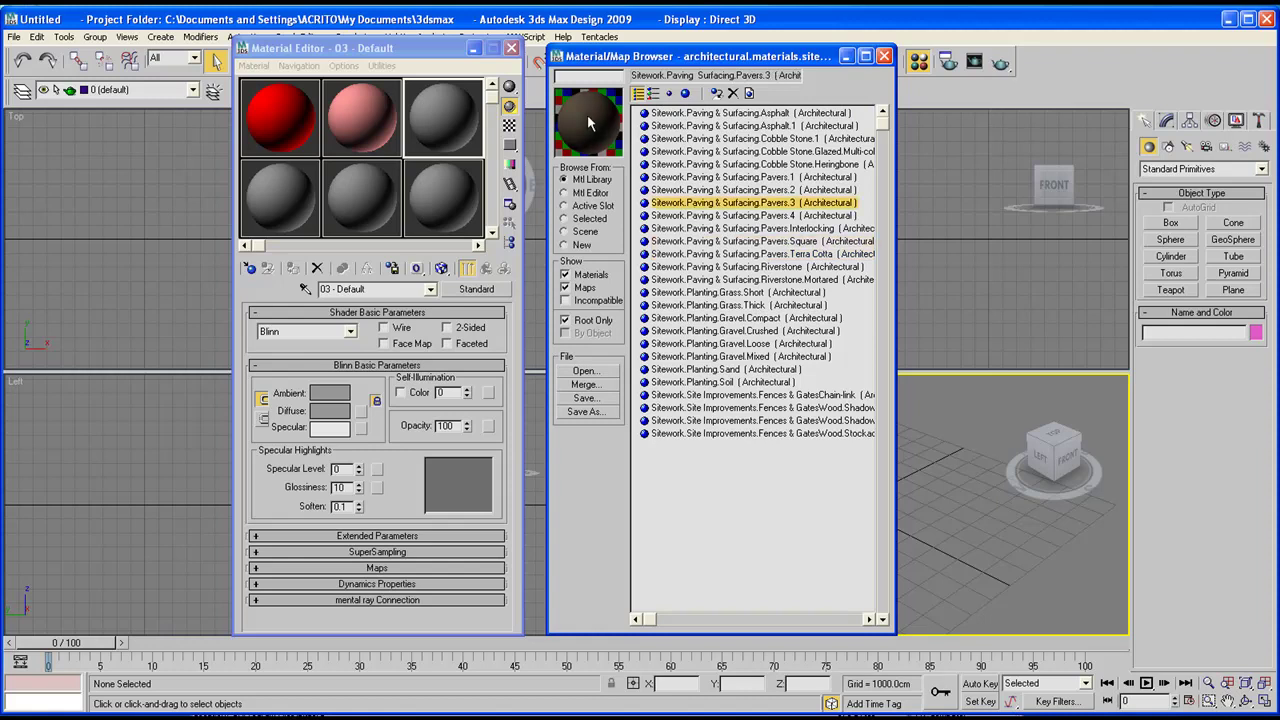
double_click(699, 229)
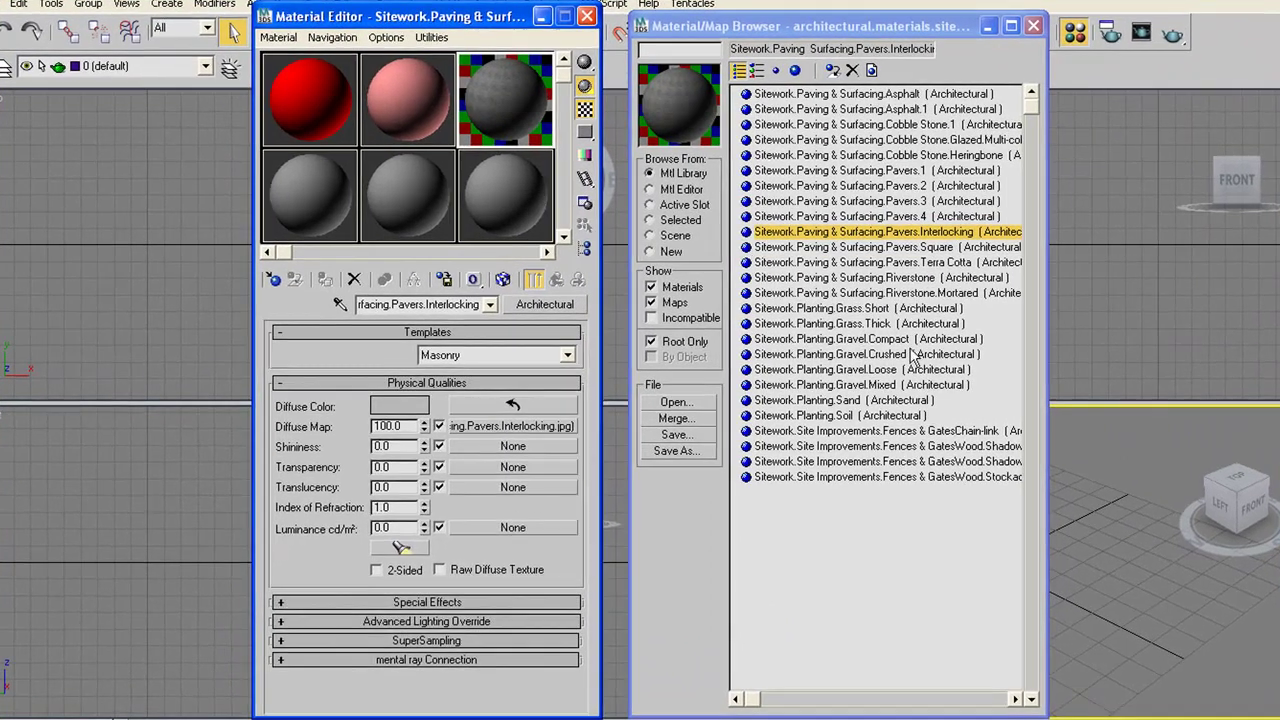
- Make the 07 - Default slot current and load Sitework.Paving & Surfacing.Pavers.4 into it
left_click(292, 179)
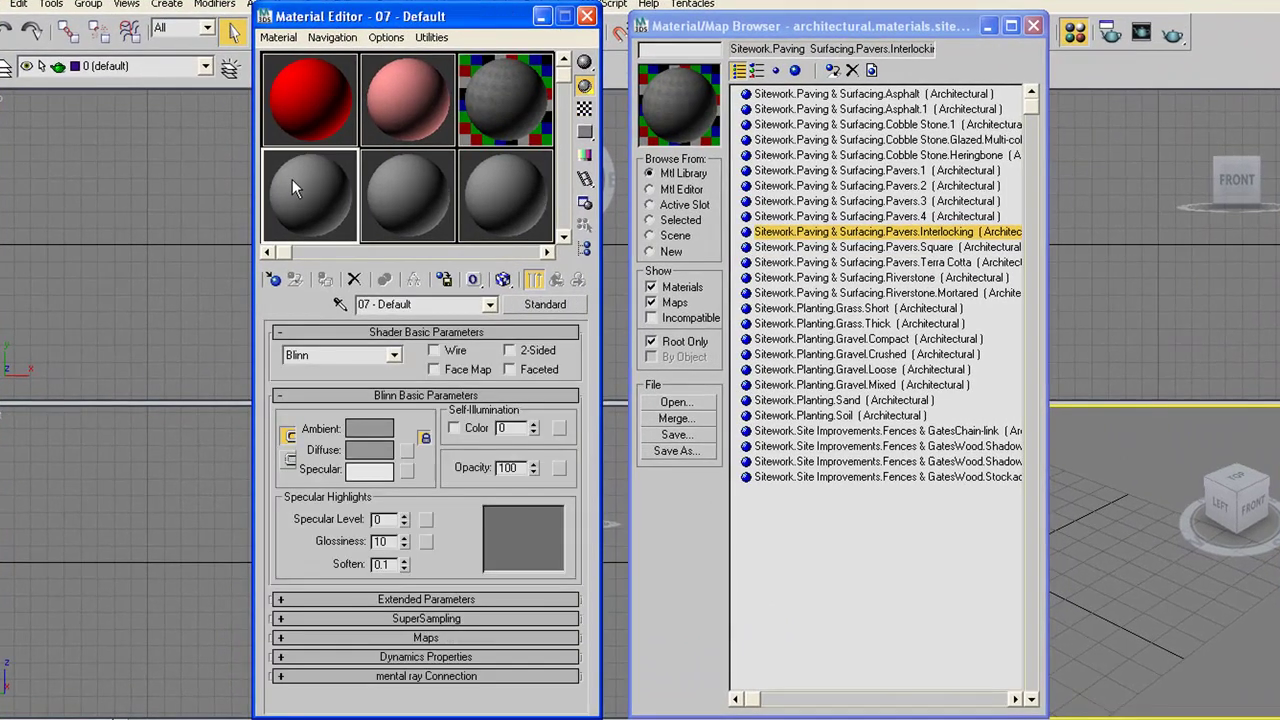
left_click(815, 263)
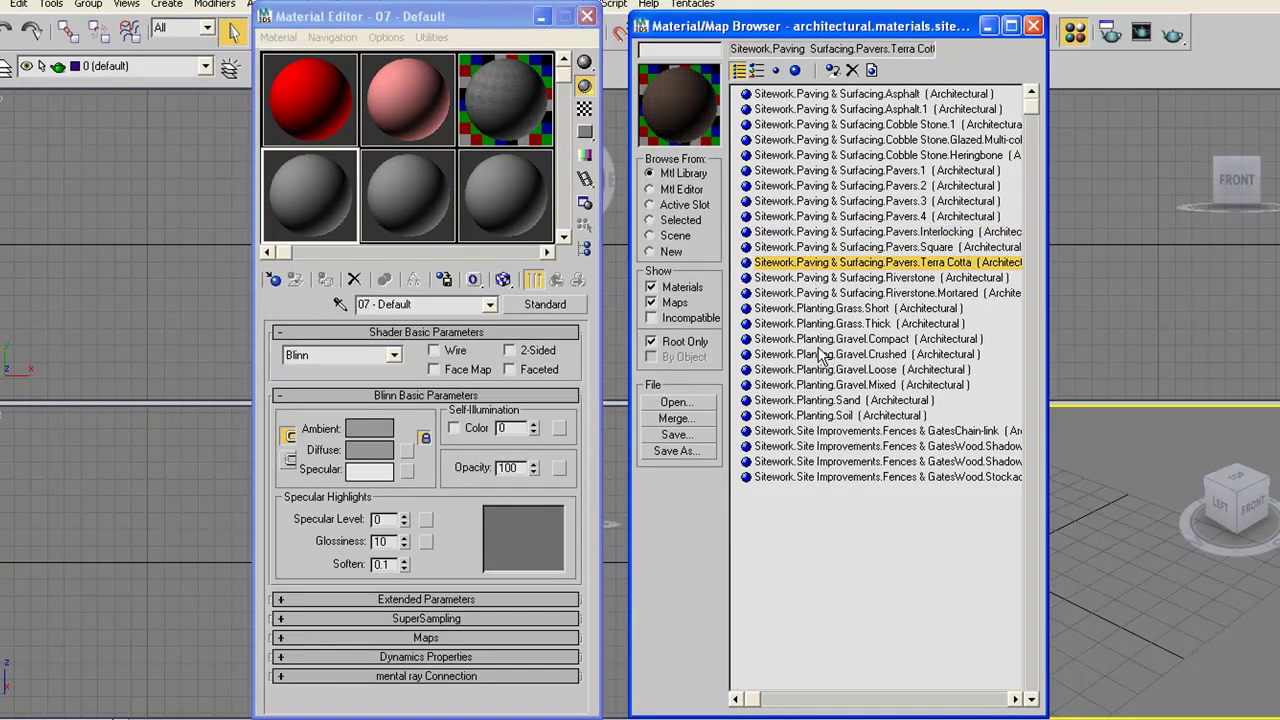
left_click(822, 340)
left_click(822, 386)
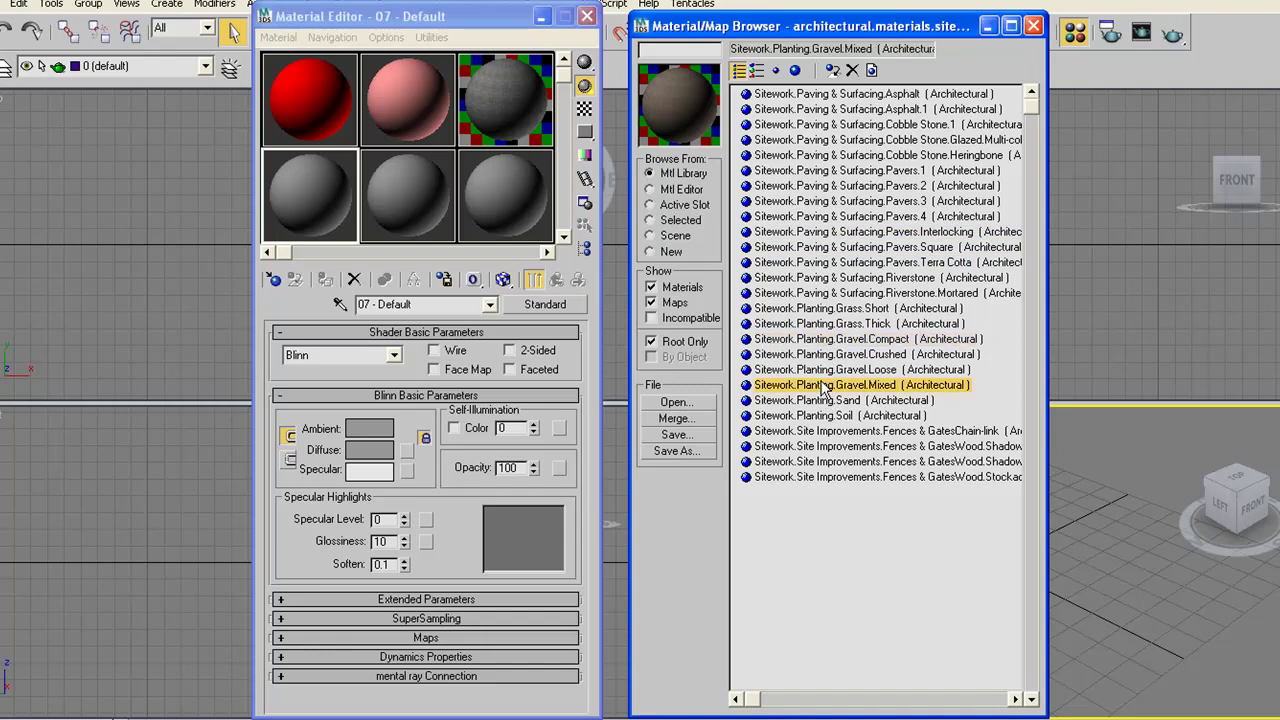
left_click(803, 216)
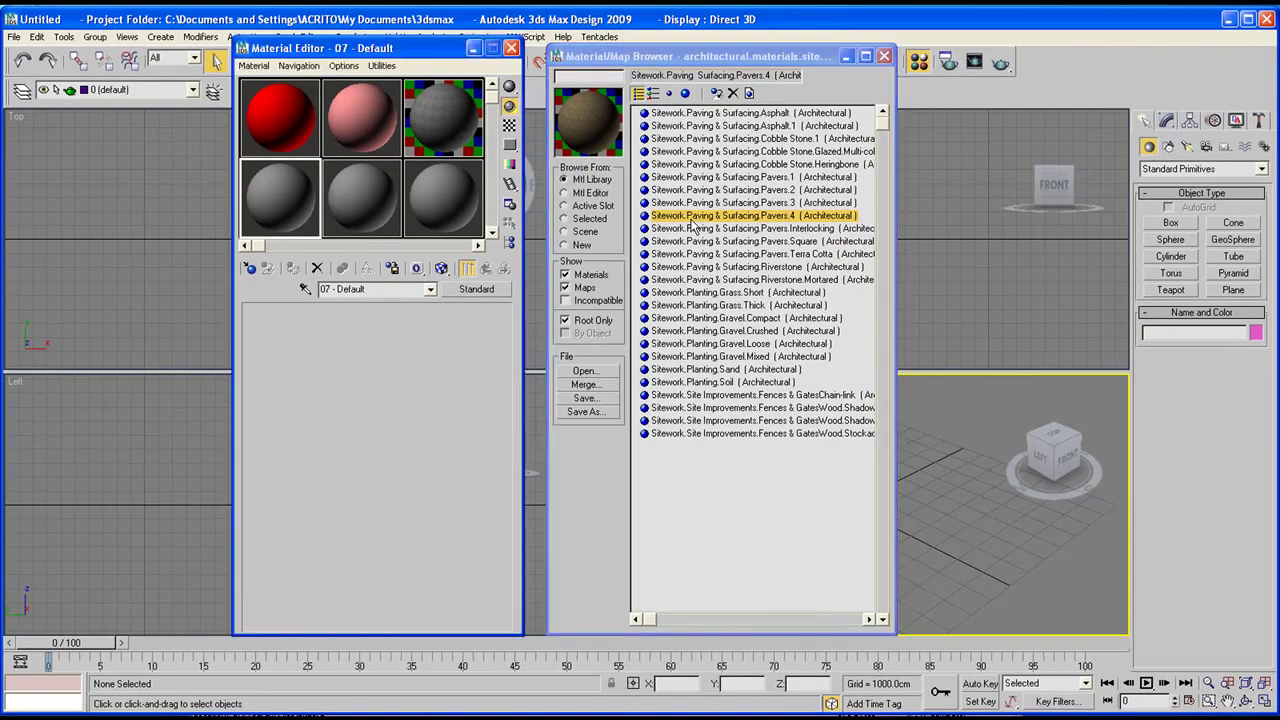
double_click(691, 218)
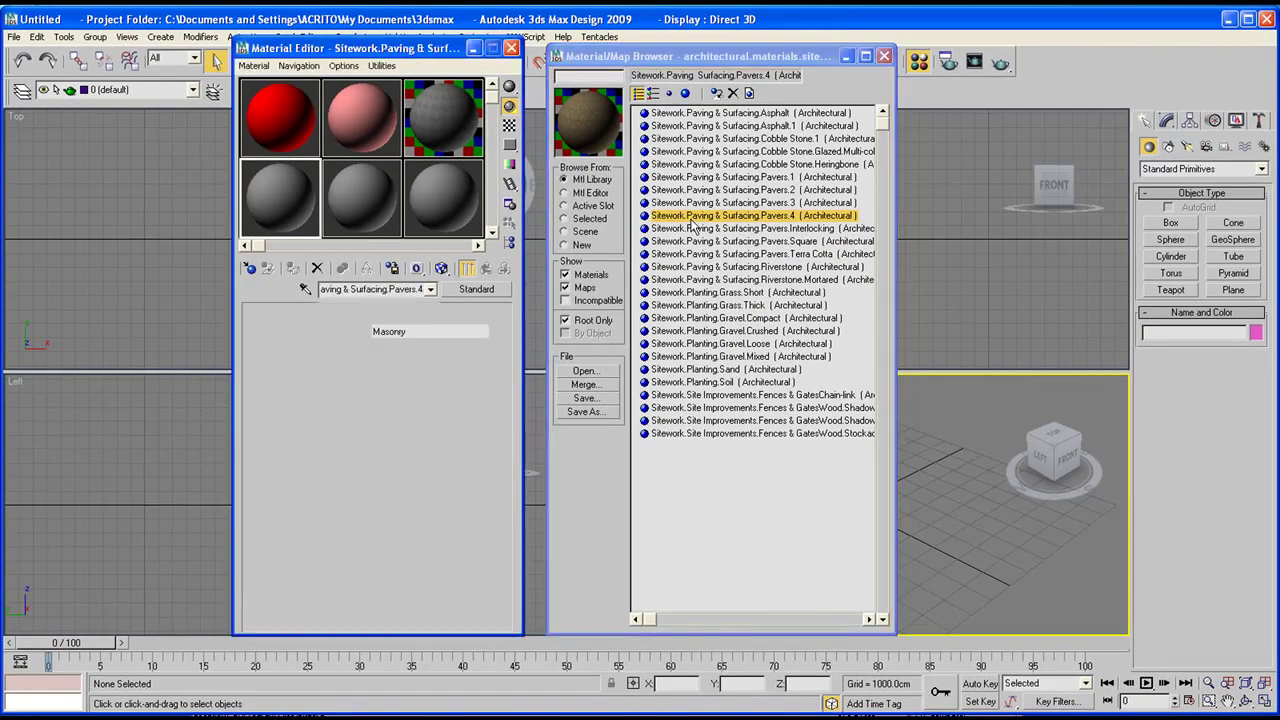
- Close the Material/Map Browser and magnify the Pavers.Interlocking sample slot
left_click(884, 56)
key("shift+w")
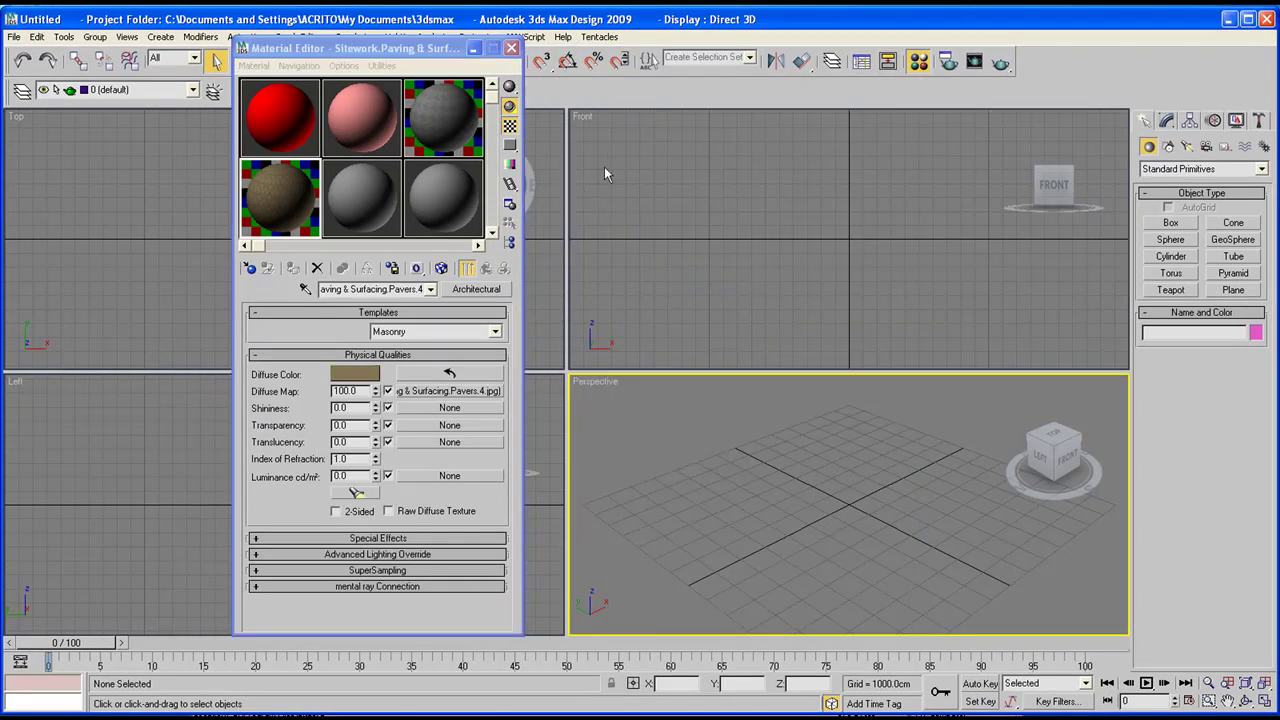
double_click(447, 119)
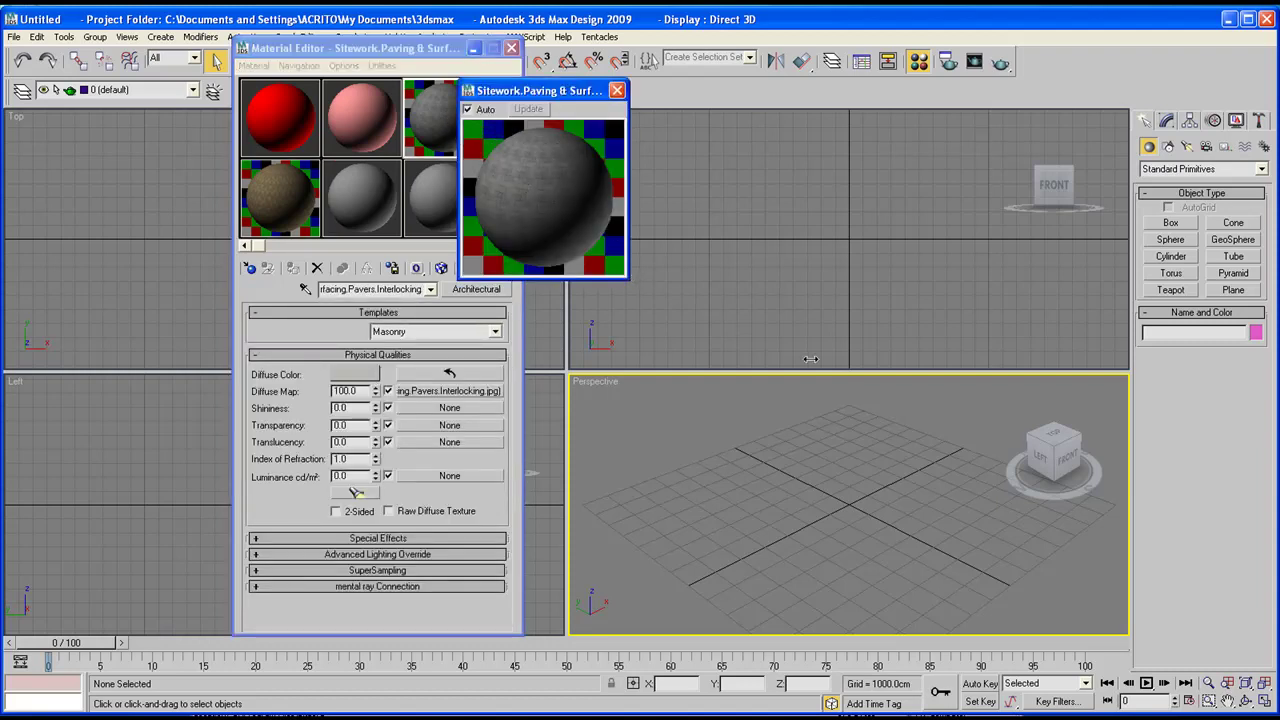
key("shift+w")
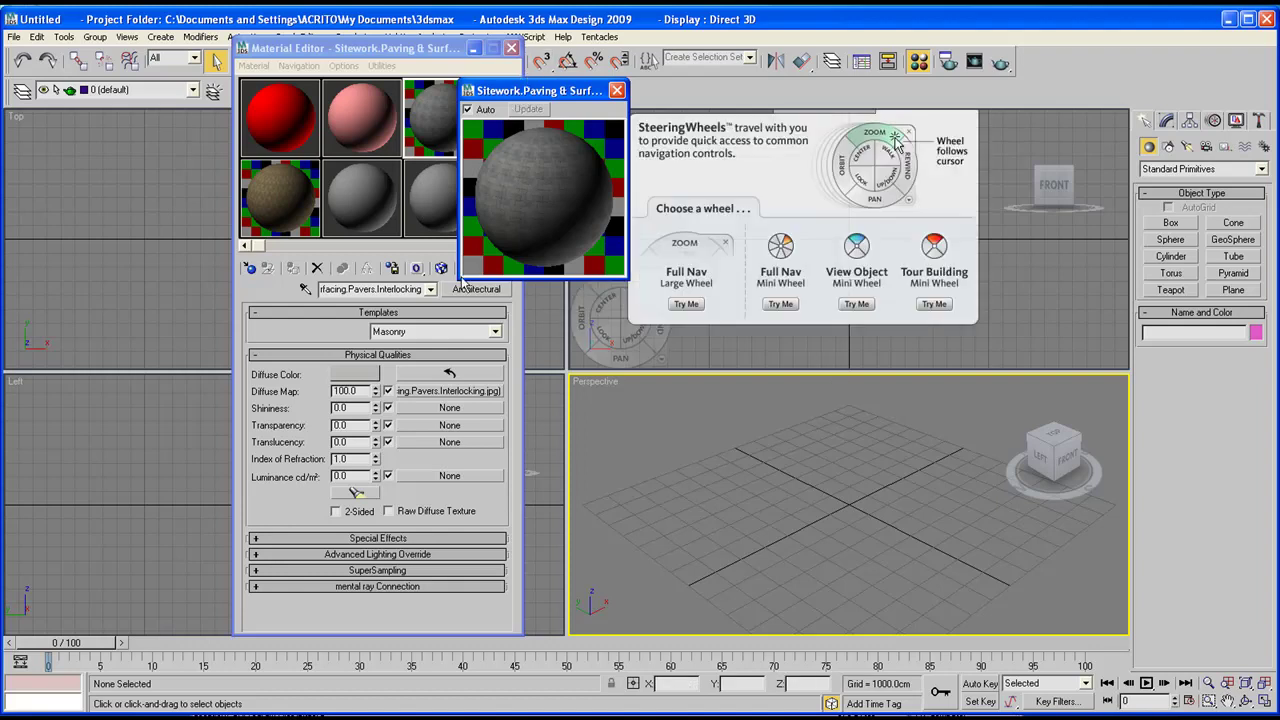
- Close the enlarged pavers preview and make the Red material active again
left_click_drag(541, 90, 615, 90)
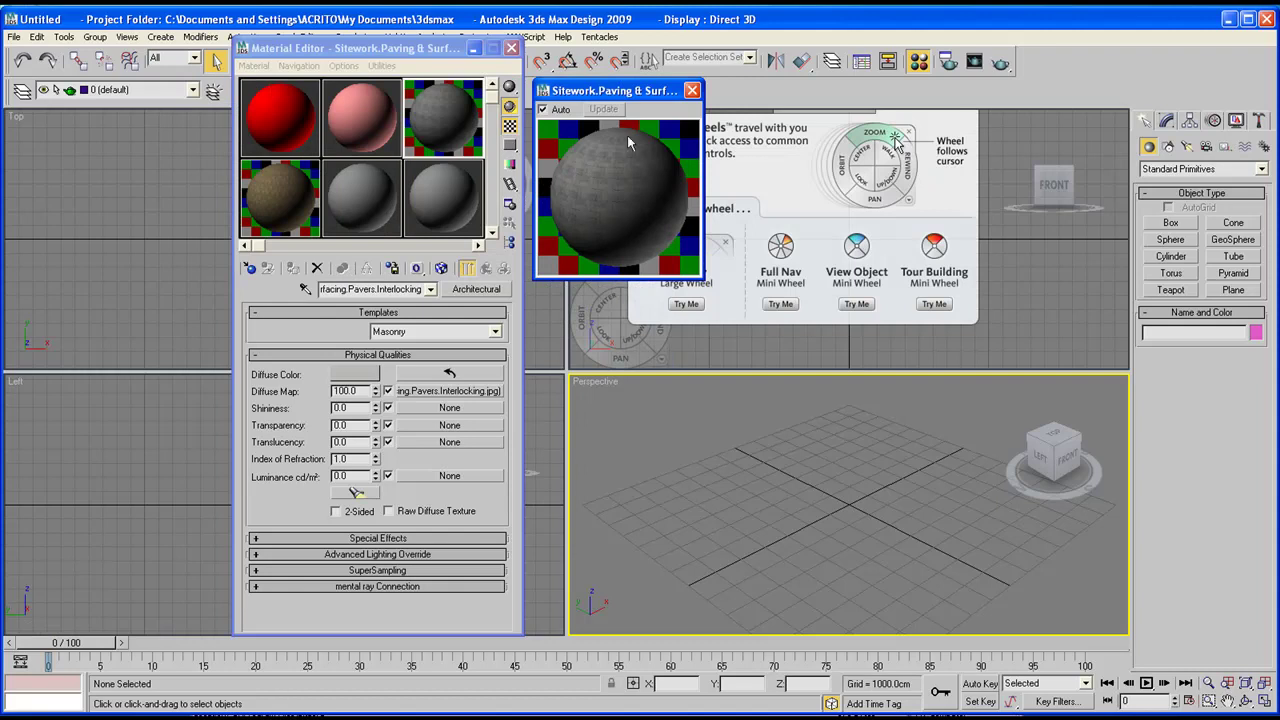
left_click_drag(654, 95, 641, 120)
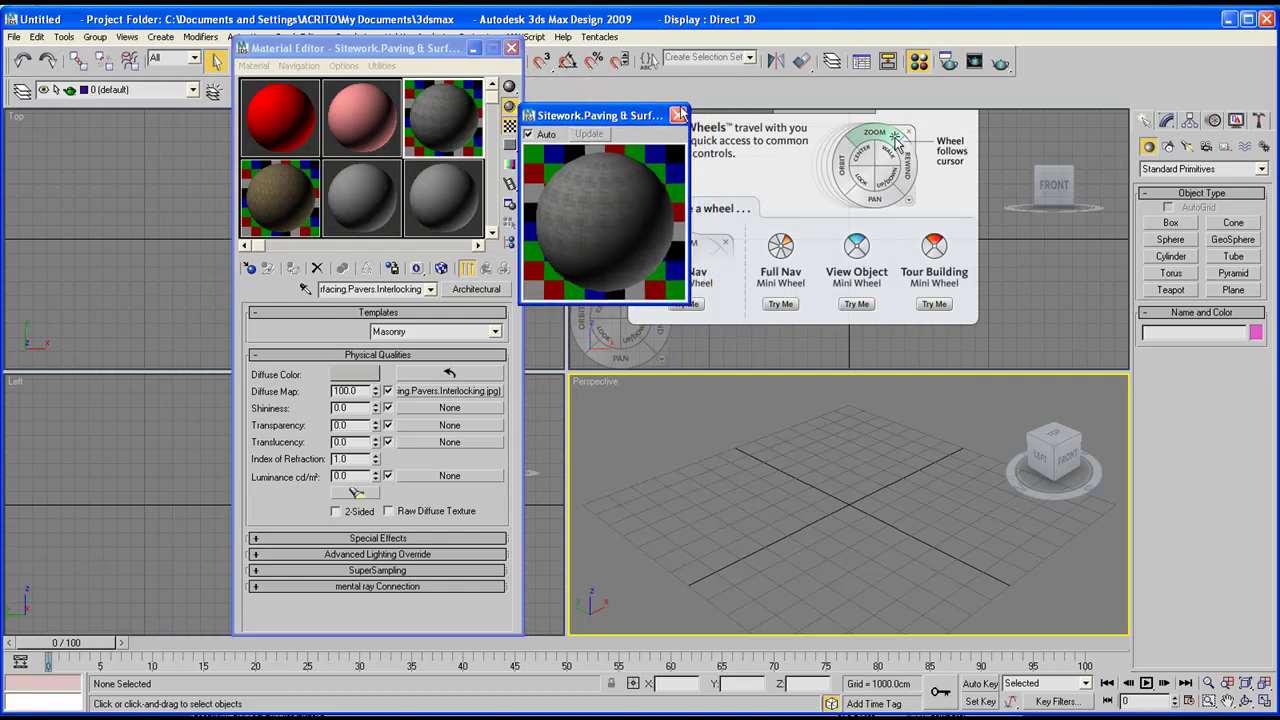
left_click(678, 115)
left_click(364, 203)
left_click(280, 122)
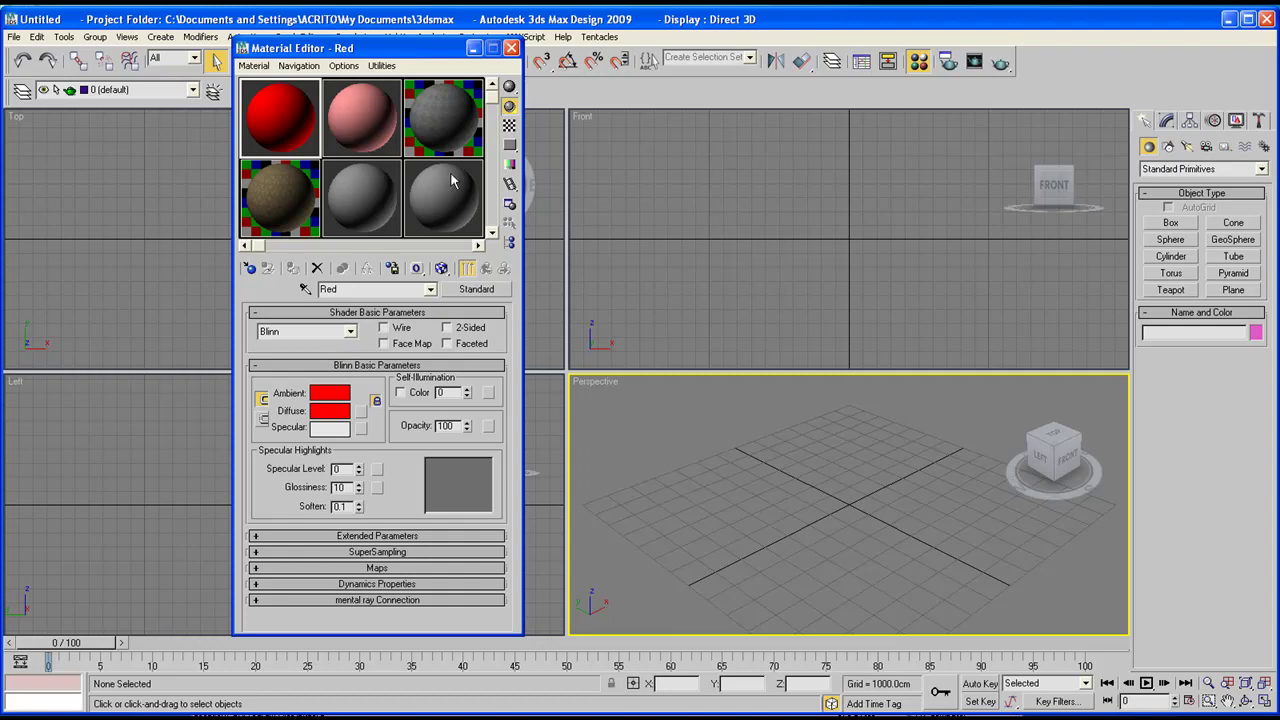
- Show Pavers.Interlocking's Architectural parameters with its Masonry template and Pavers.Interlocking.jpg diffuse map
left_click(450, 125)
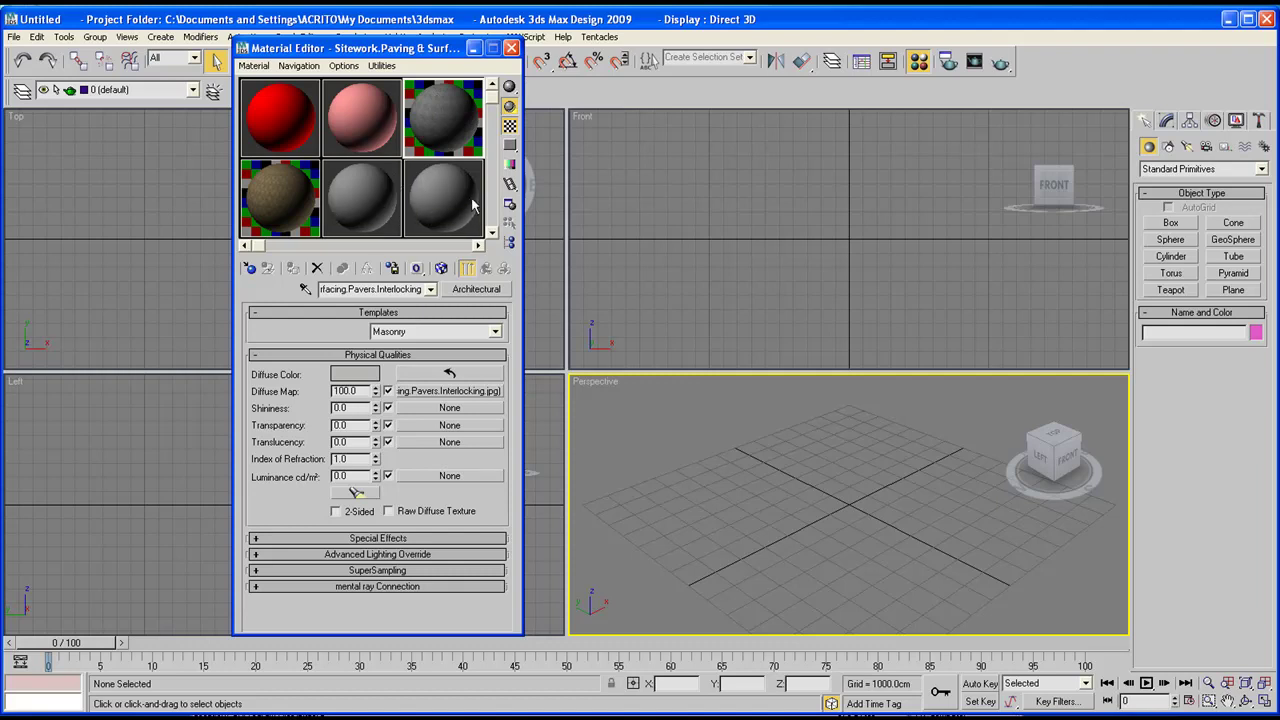
mouse_move(445, 51)
left_mouse_down()
mouse_move(392, 51)
mouse_move(452, 64)
left_mouse_up()
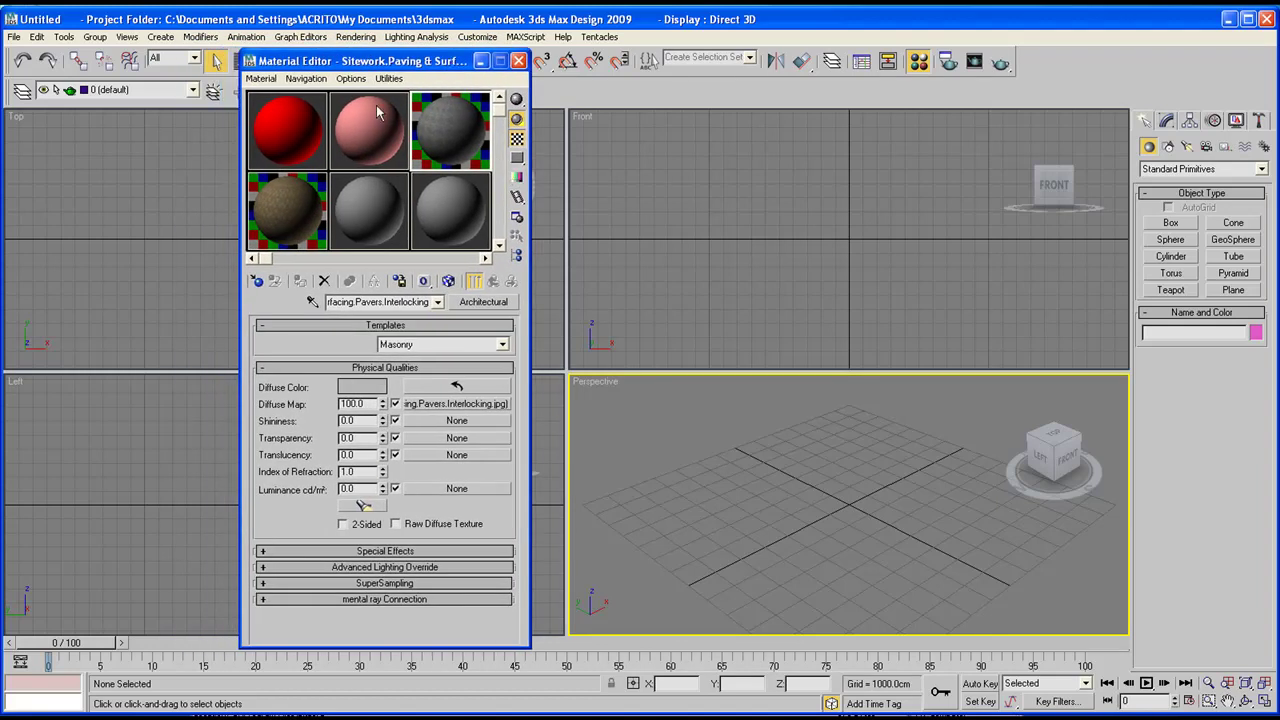
- Draw two boxes side by side in the Perspective viewport
left_click(1171, 223)
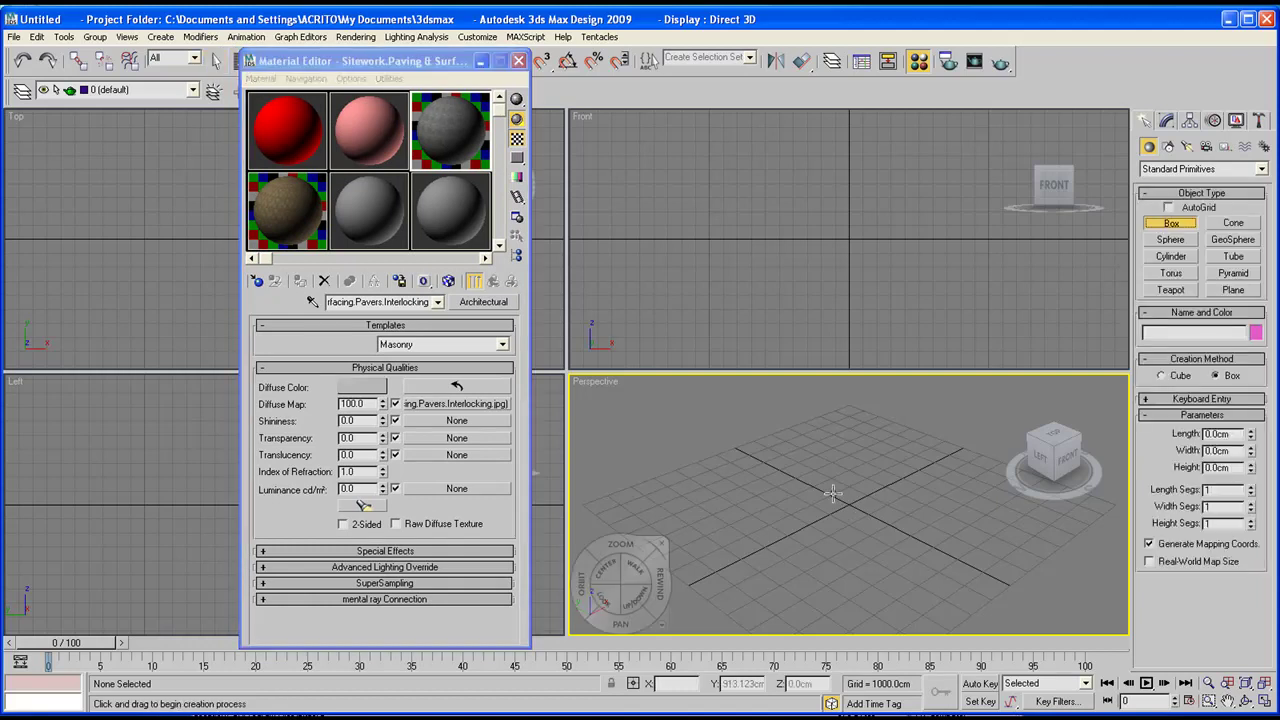
left_click_drag(742, 514, 950, 500)
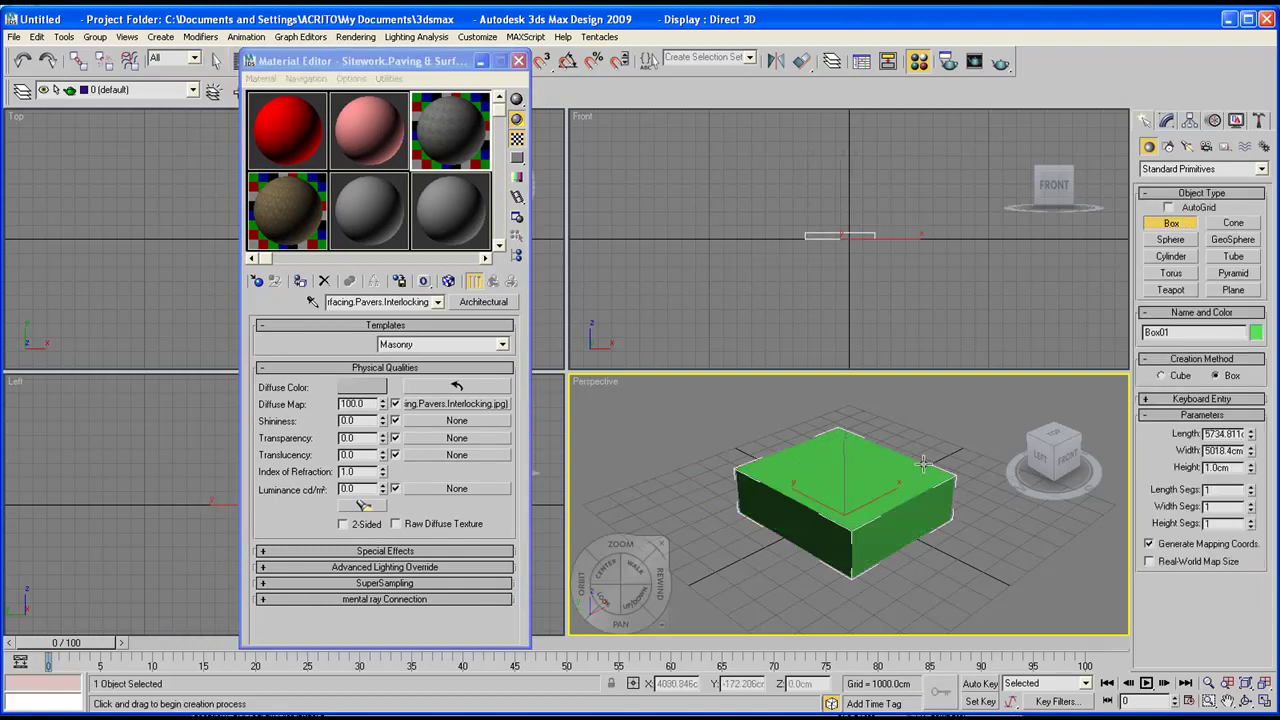
left_click(886, 563)
left_click_drag(975, 545, 1100, 440)
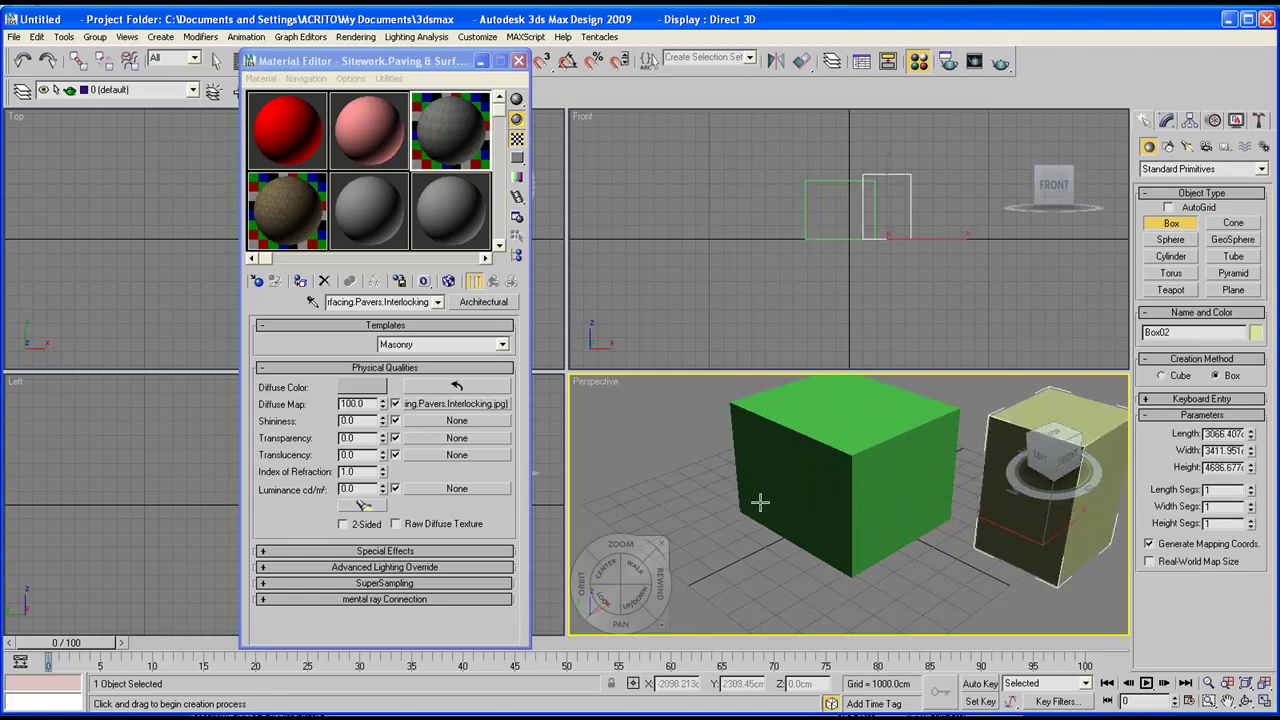
- Maximize the Perspective viewport and move the Material Editor aside to uncover the boxes
scroll(763, 503, "down", 3)
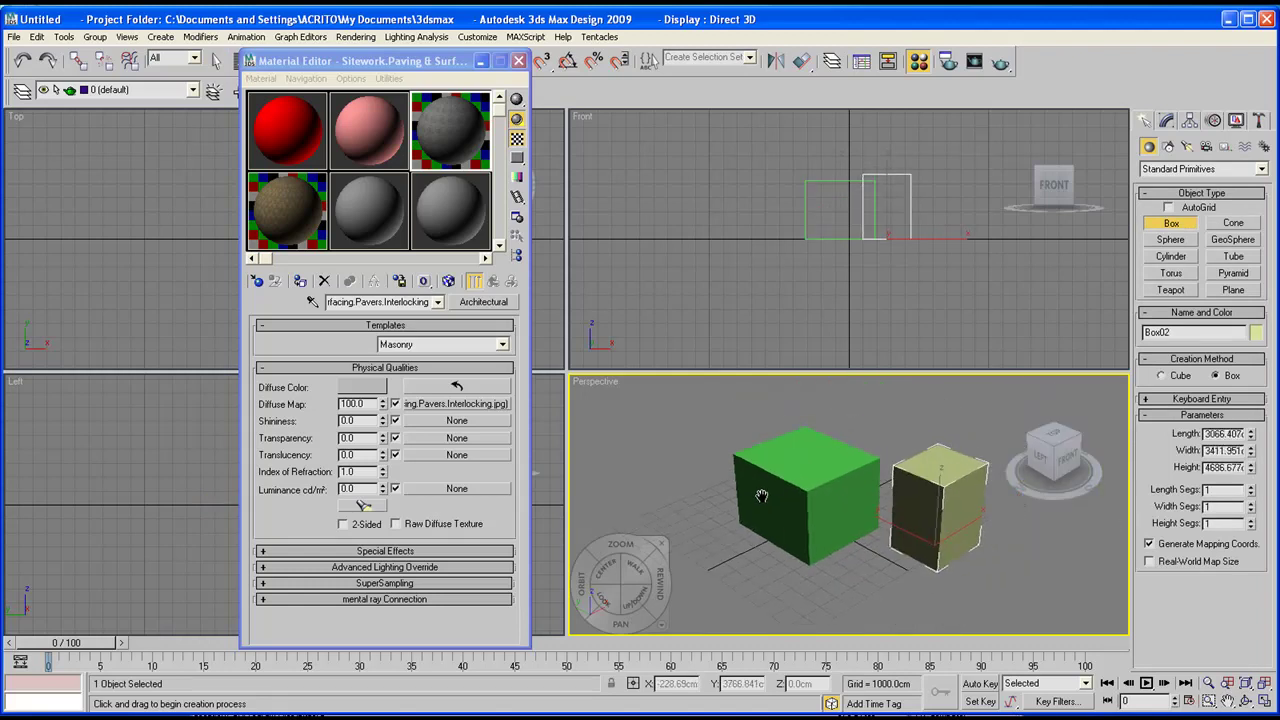
left_click(1262, 703)
left_click_drag(431, 65, 998, 100)
middle_click_drag(486, 314, 494, 323)
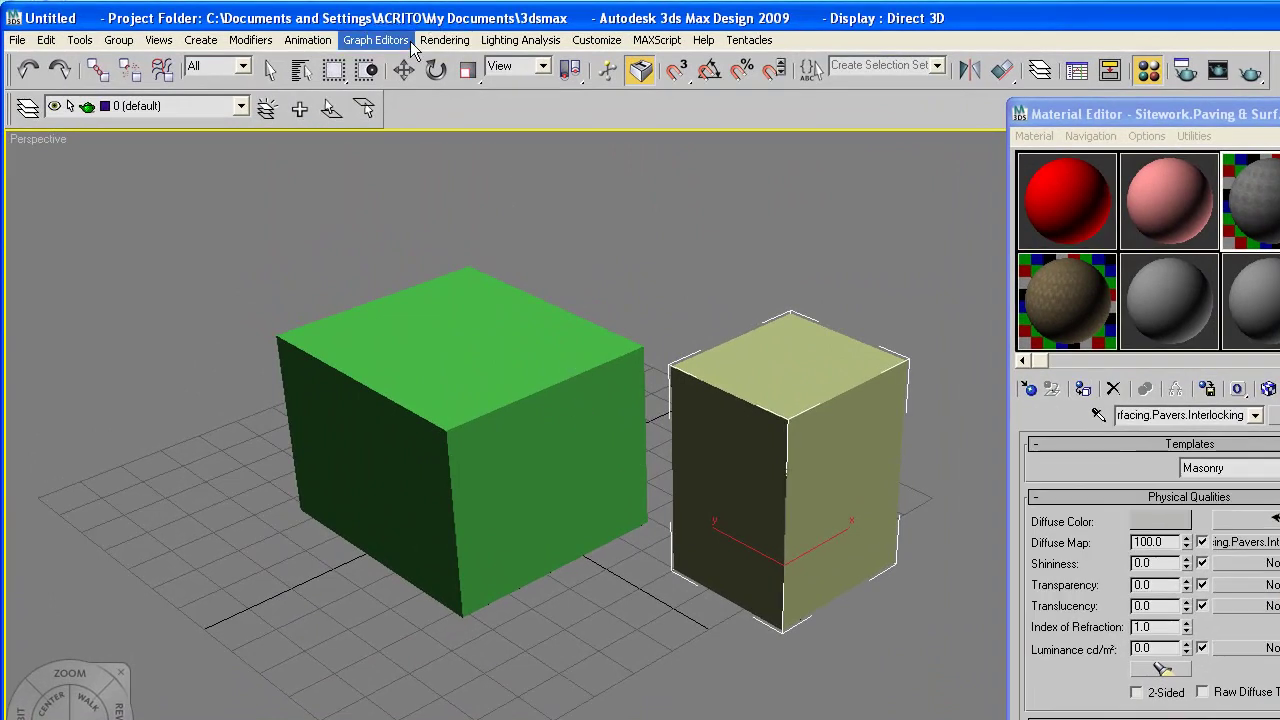
- Select the right-hand box and assign it the Red material
key("w")
left_click(518, 370)
left_click(791, 389)
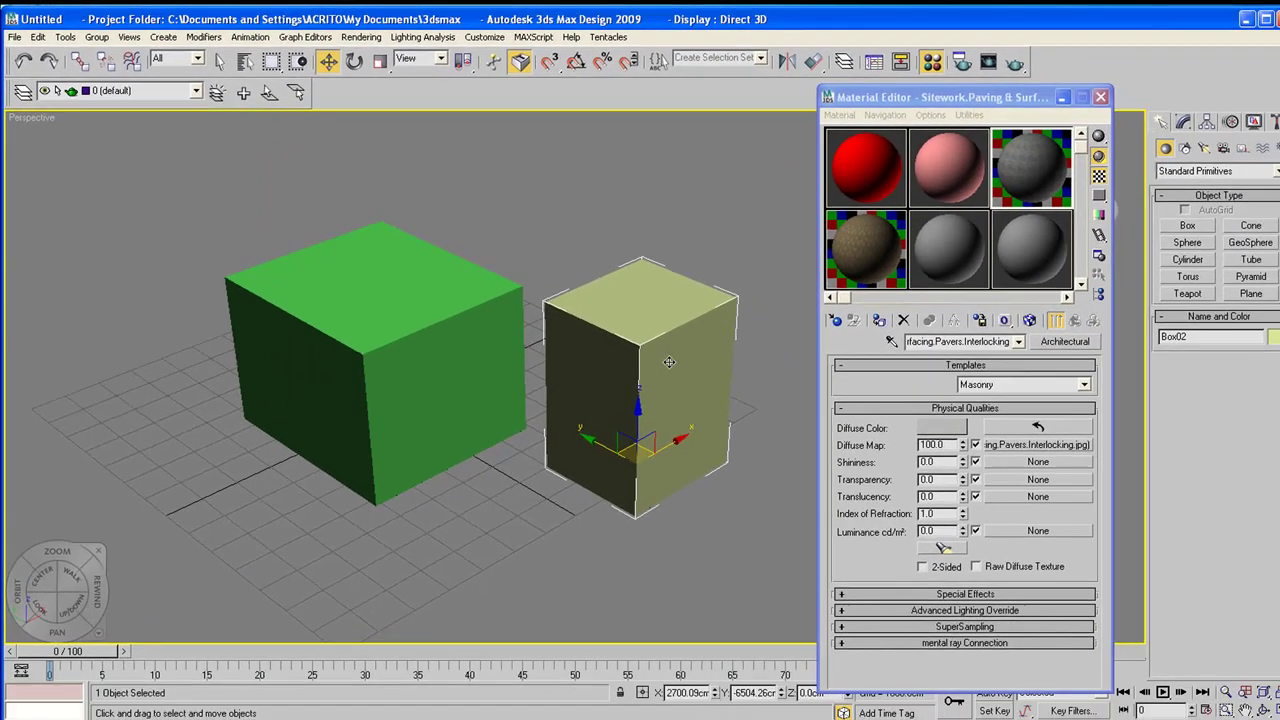
left_click(854, 166)
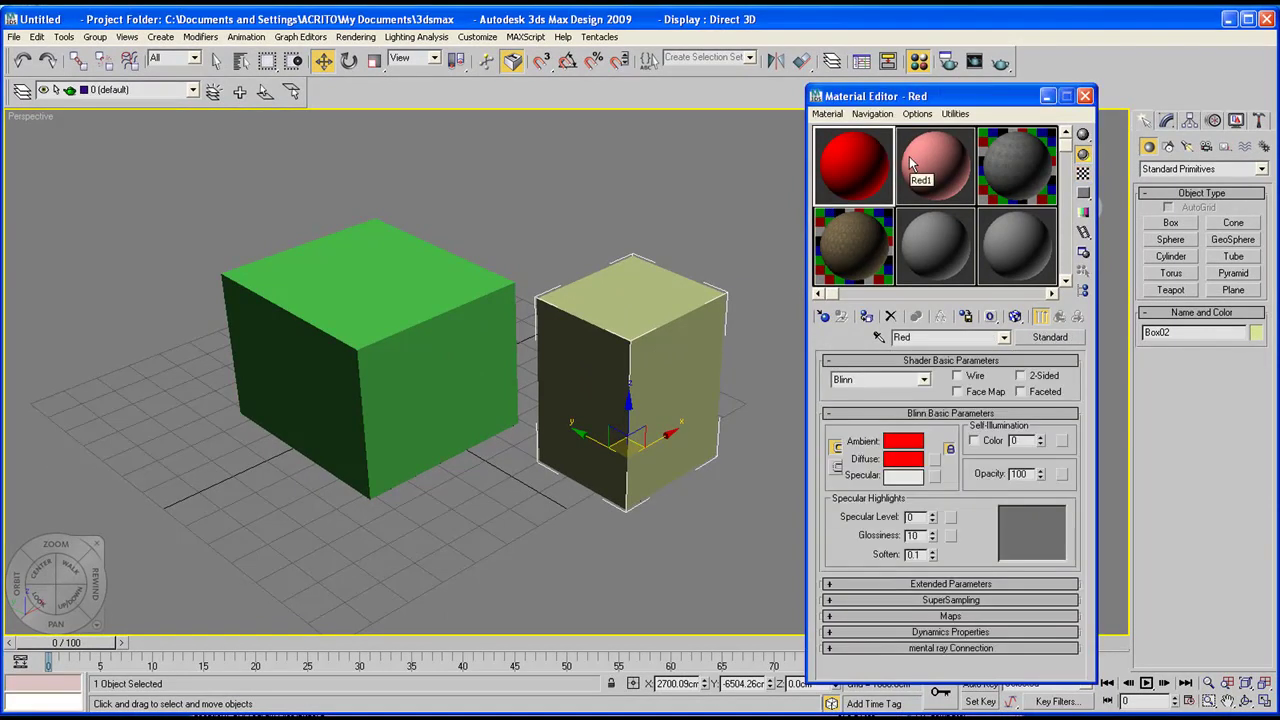
left_click(867, 318)
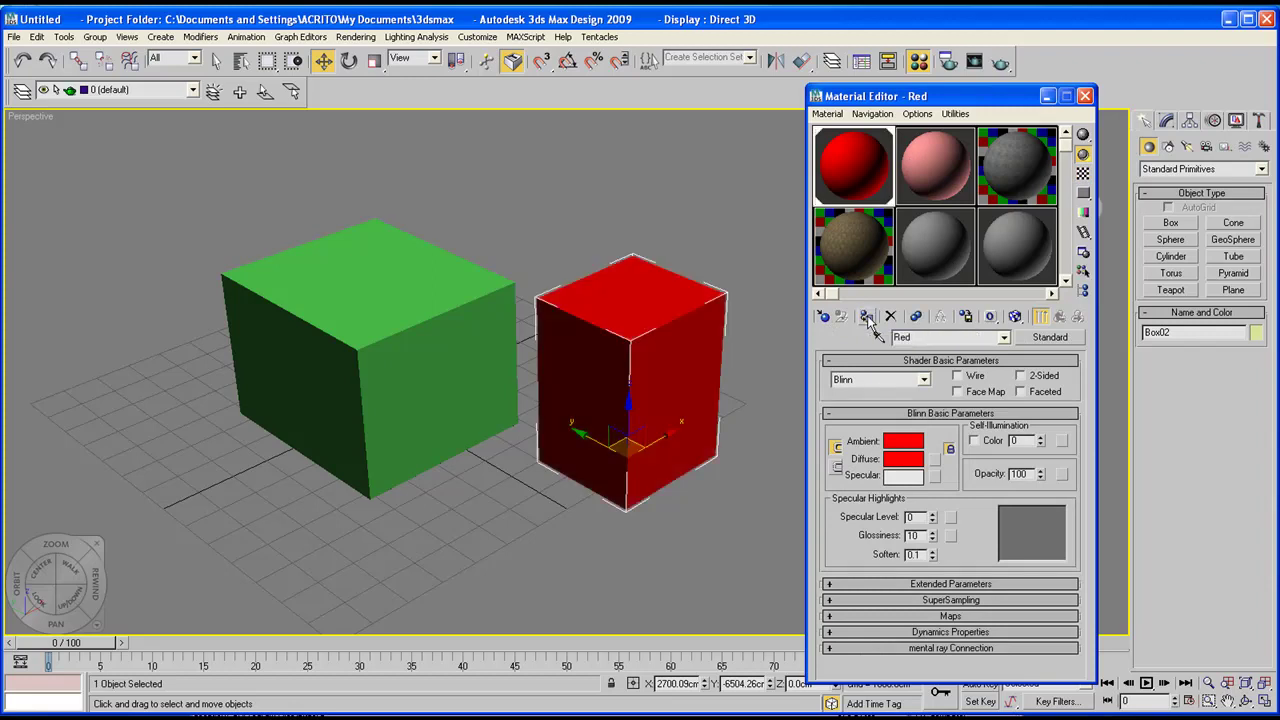
- Drag the Pavers.4 material from the editor onto the green box
middle_click_drag(678, 336, 640, 335)
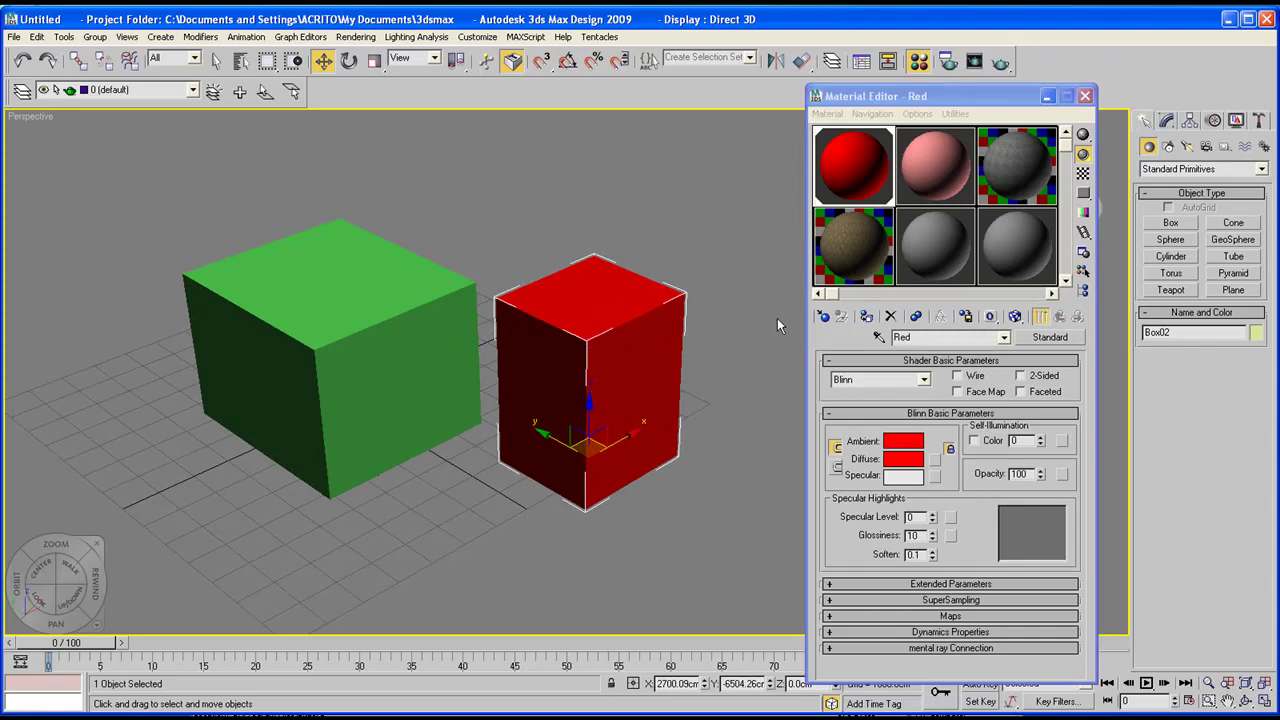
left_click_drag(861, 247, 508, 196)
left_click_drag(407, 292, 321, 260)
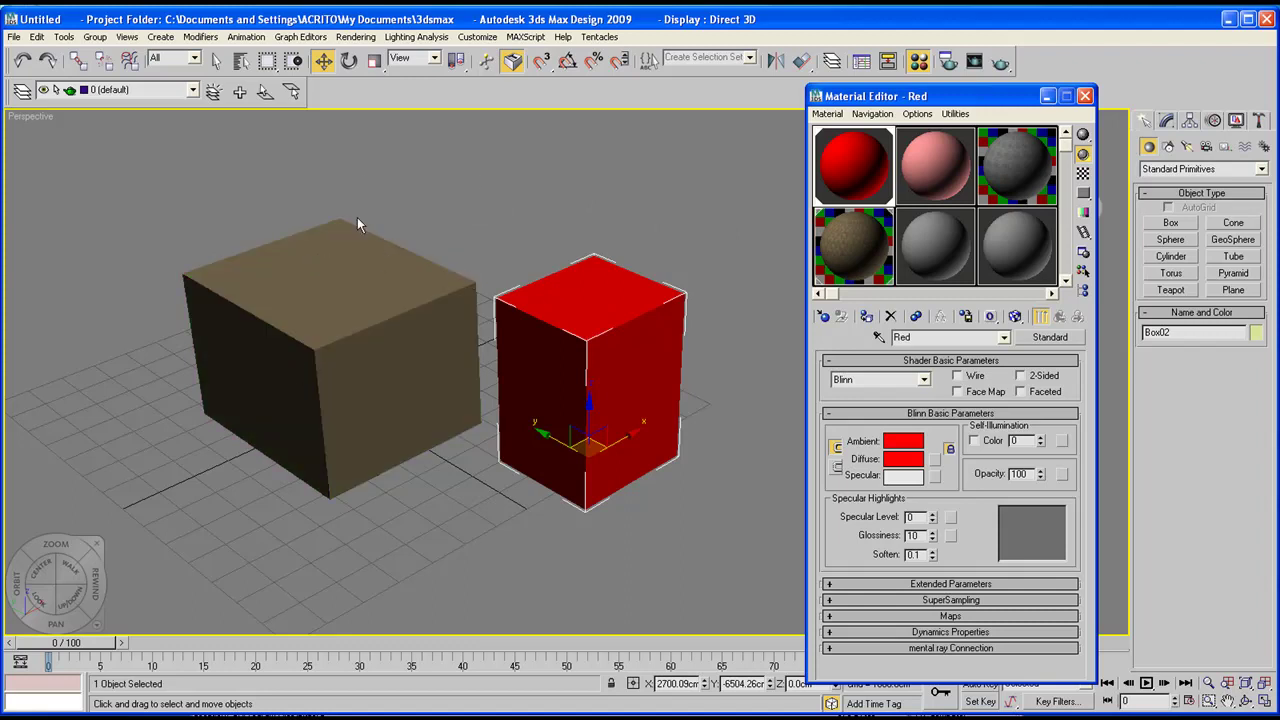
- Show the Pavers.4 material settings, then pan, zoom and orbit around the brown box
left_click(868, 252)
left_click_drag(866, 256, 890, 222)
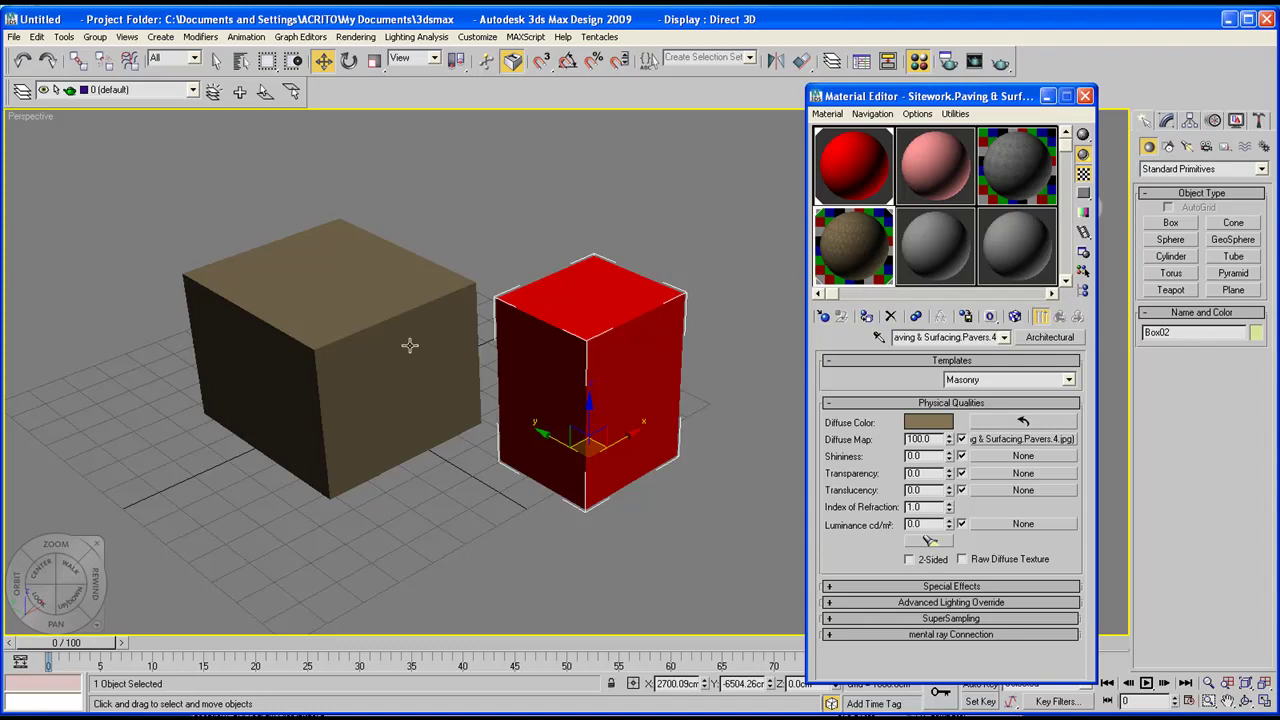
middle_click_drag(395, 316, 426, 316)
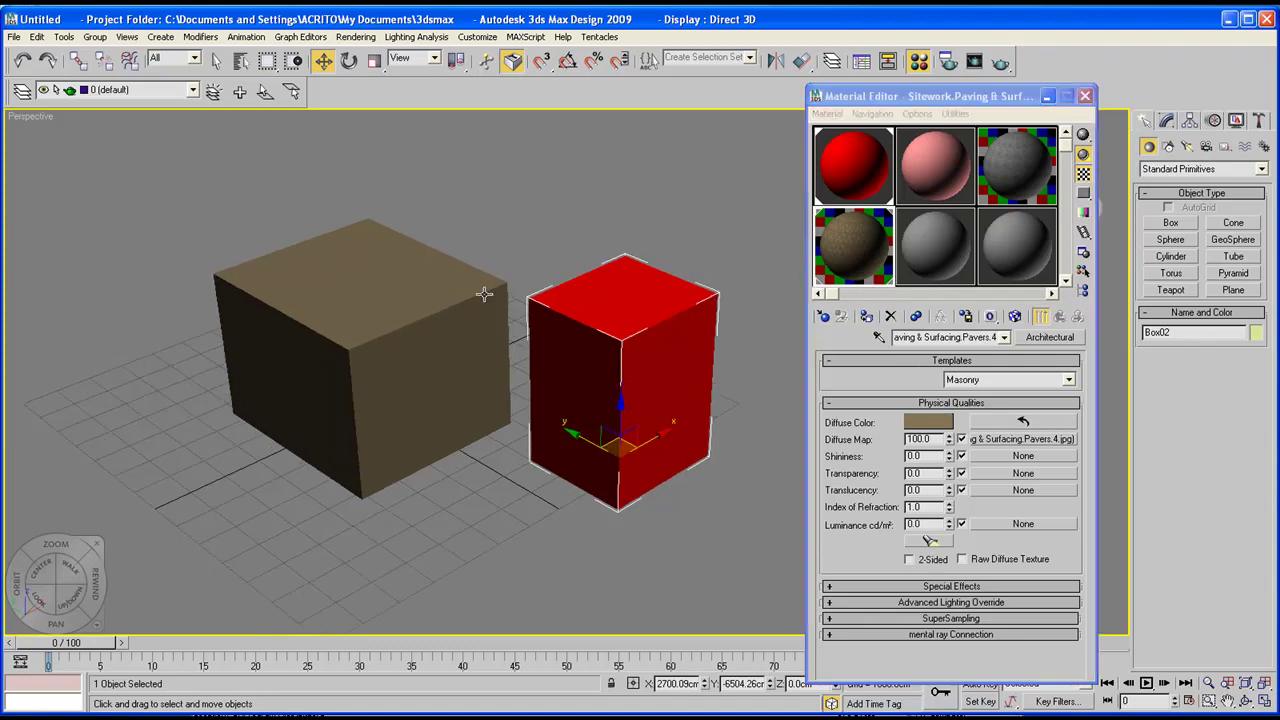
scroll(565, 355, "up", 3)
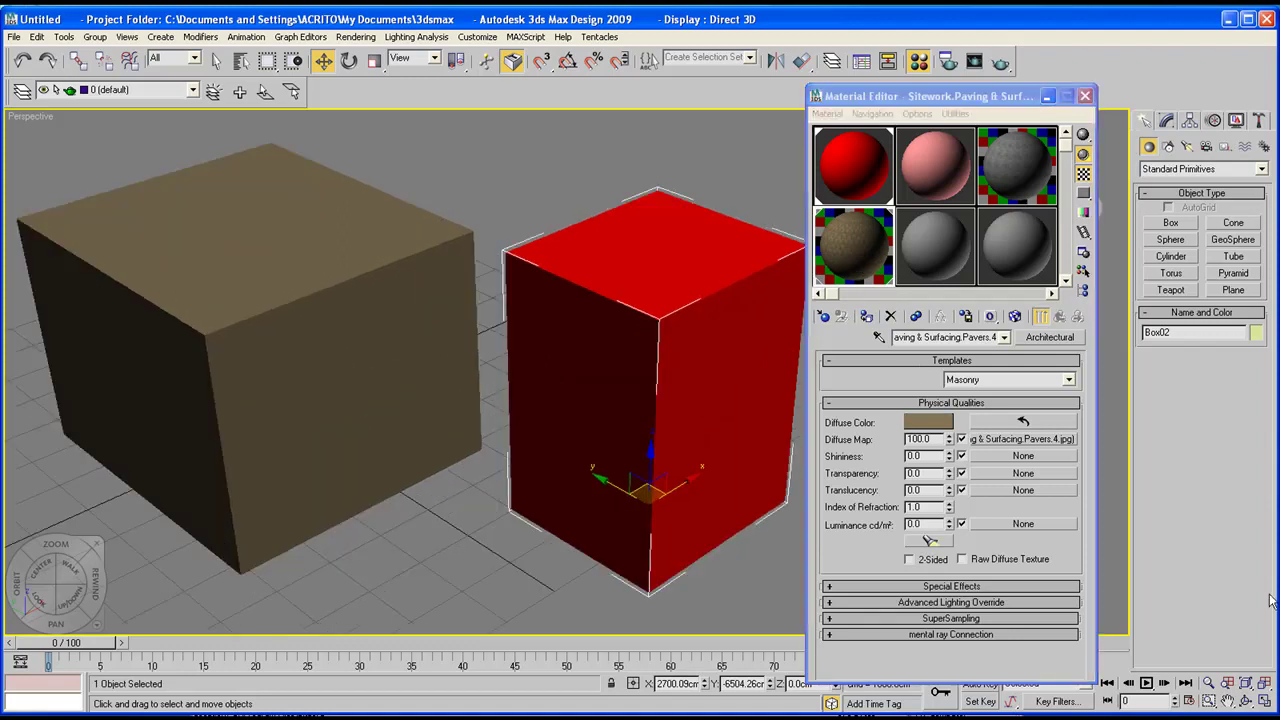
left_click(1247, 701)
left_click_drag(551, 363, 580, 330)
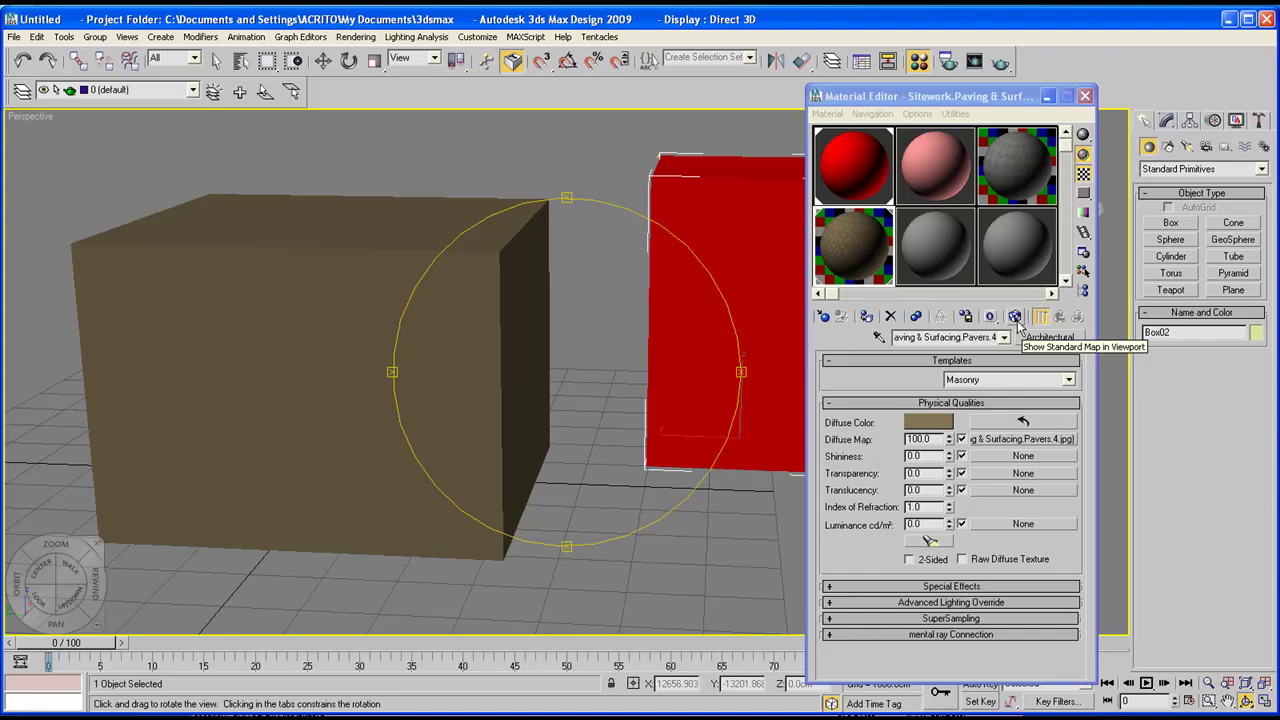
- Apply the interlocking pavers material to the left box with its map shown in the viewport
left_click(1014, 316)
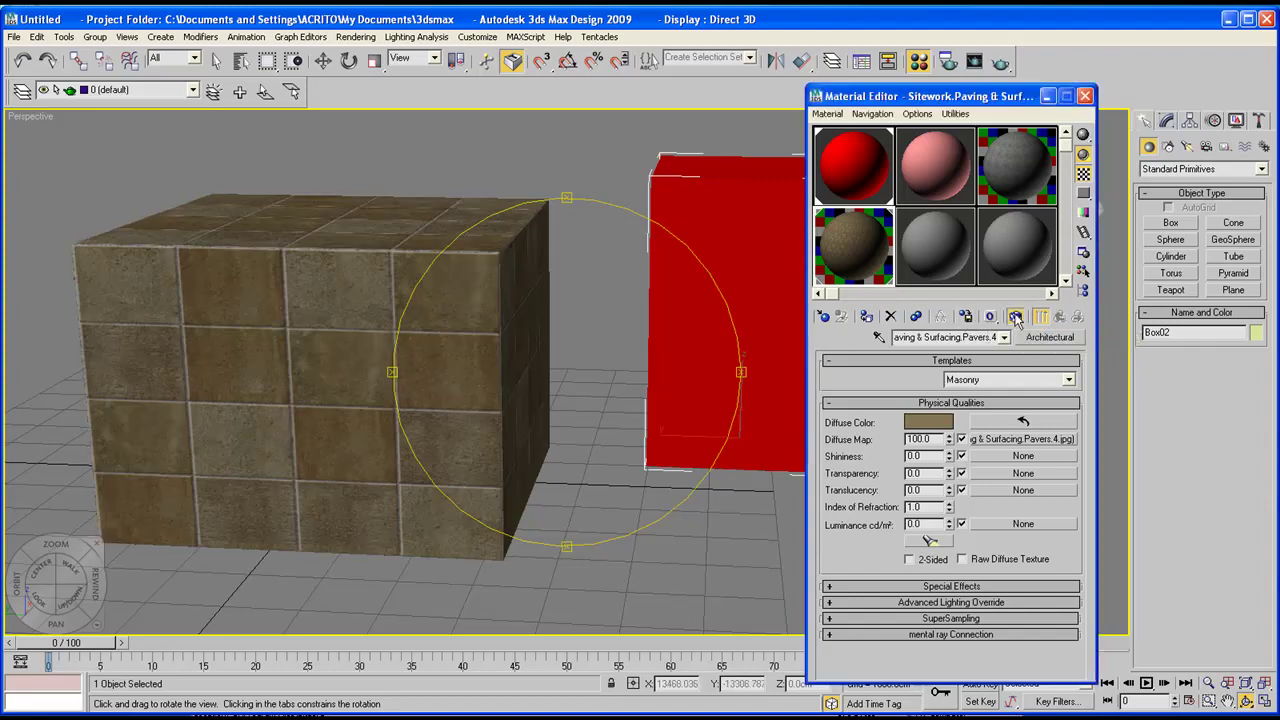
mouse_move(587, 350)
left_mouse_down()
mouse_move(630, 340)
mouse_move(583, 392)
mouse_move(502, 393)
mouse_move(520, 428)
mouse_move(598, 386)
mouse_move(596, 361)
left_mouse_up()
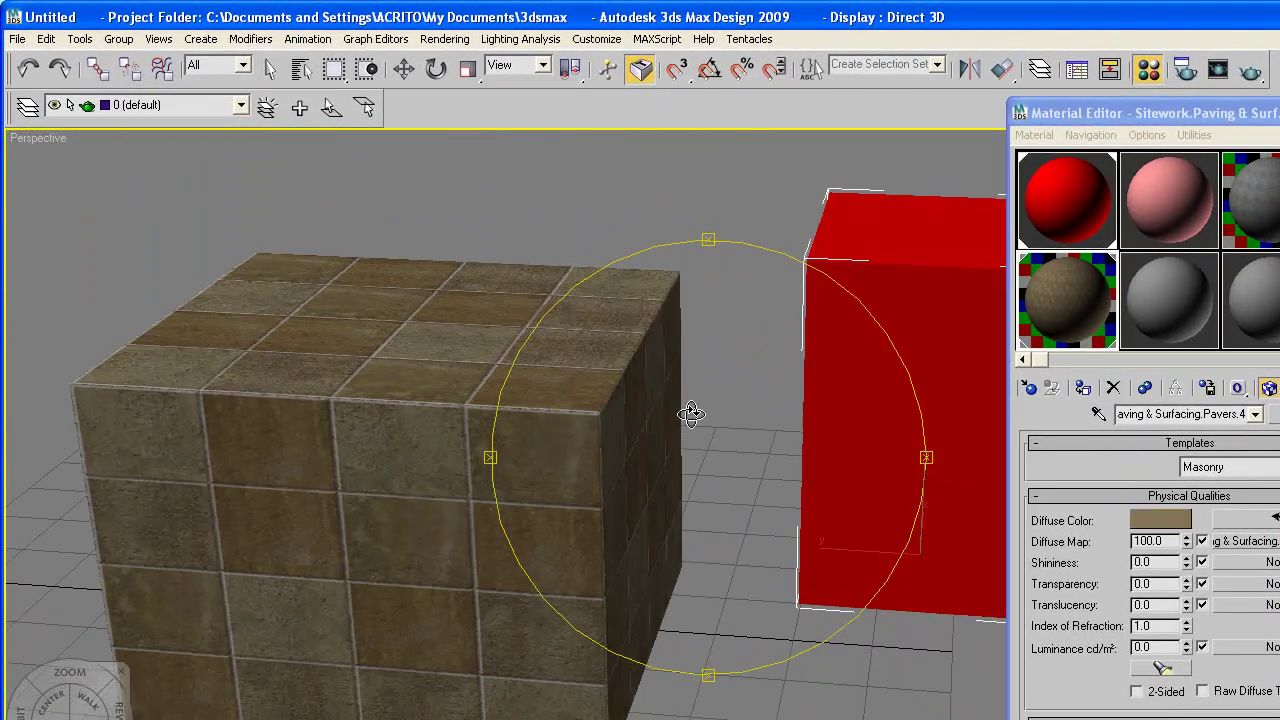
left_click_drag(651, 414, 881, 336)
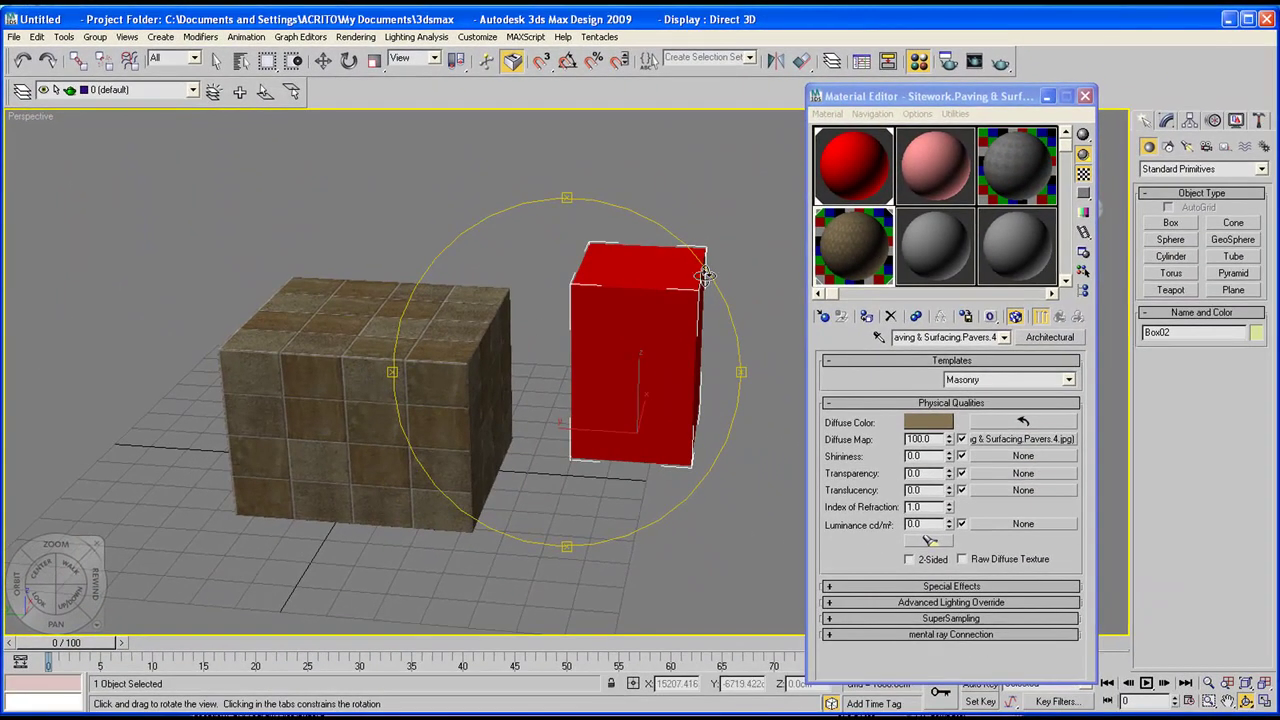
left_click(1006, 174)
left_click_drag(792, 291, 423, 380)
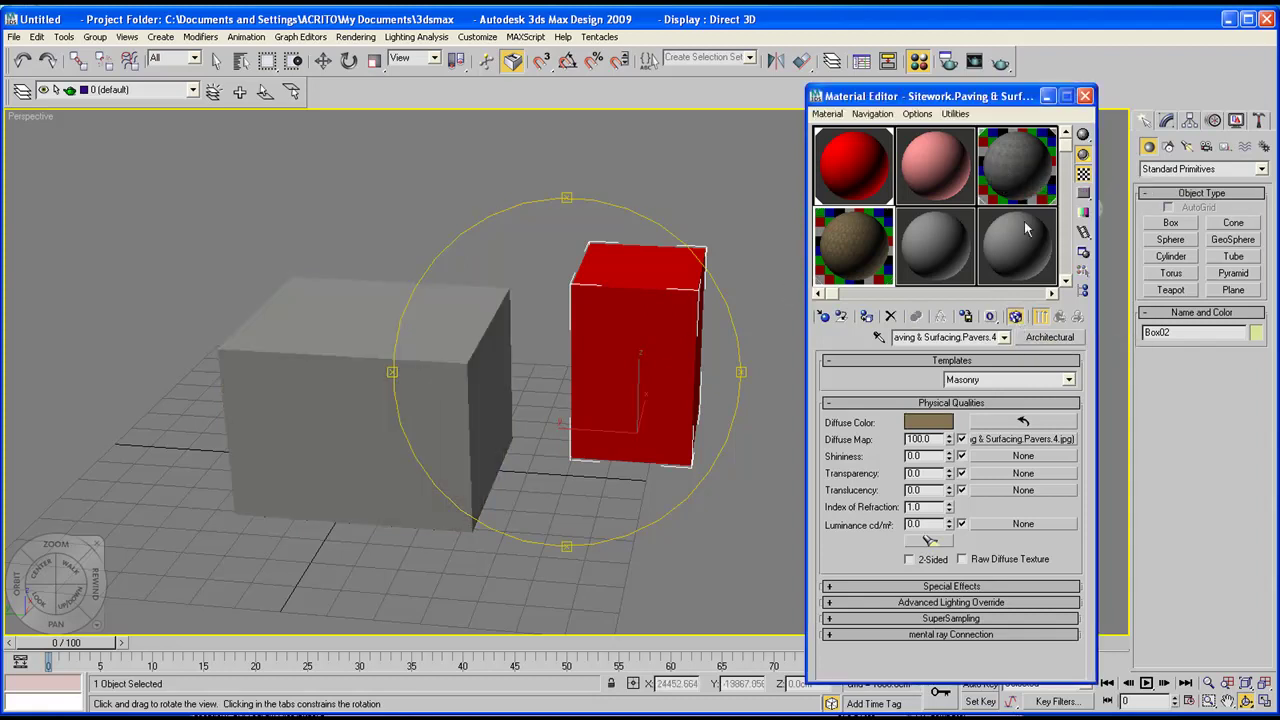
left_click(1030, 176)
left_click_drag(1022, 168, 543, 384)
left_click(1015, 317)
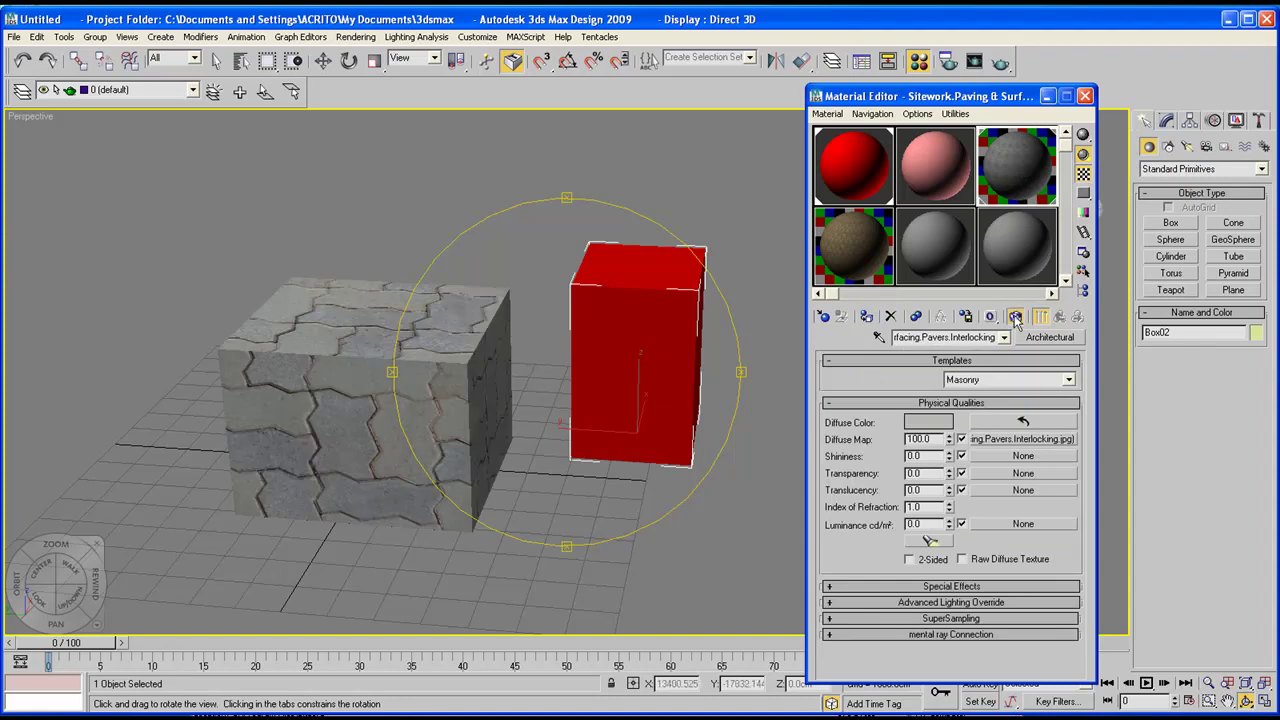
left_click_drag(617, 354, 564, 353)
scroll(495, 322, "up", 4)
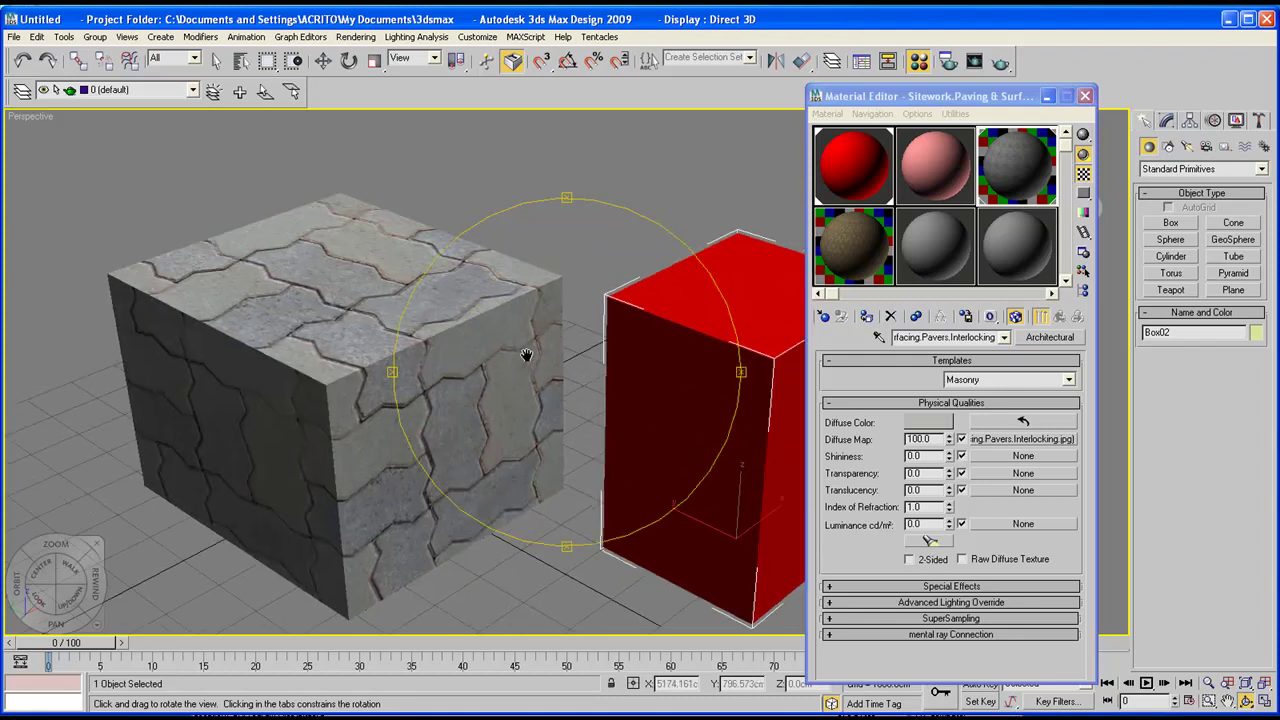
left_click_drag(477, 376, 470, 405)
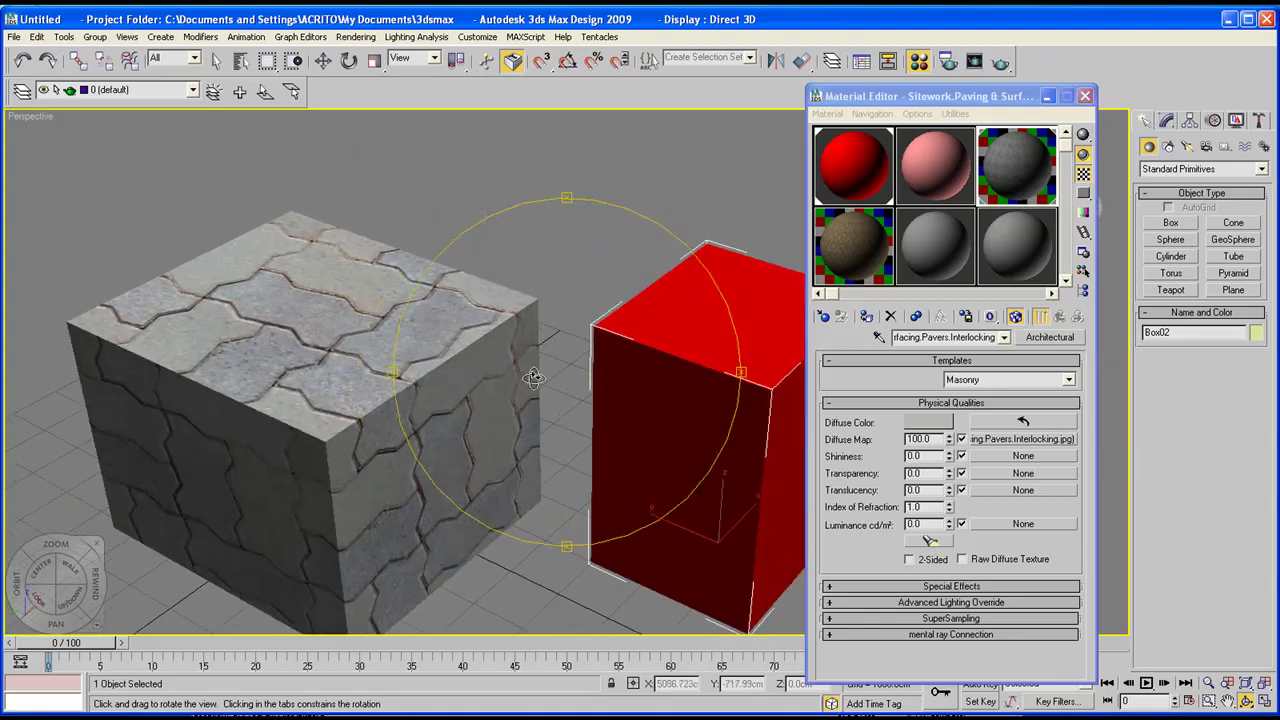
- Enable Show Map in Viewport for Red and drag it onto the paver box
left_click(856, 165)
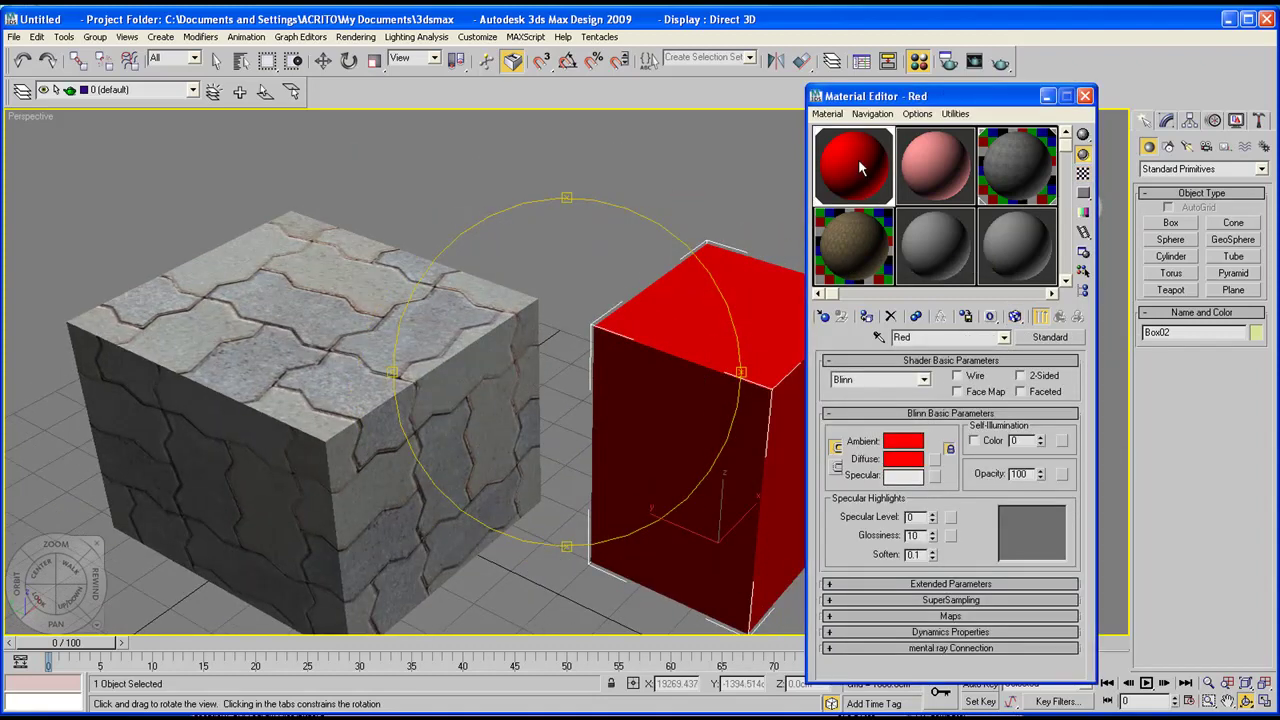
scroll(544, 345, "down", 3)
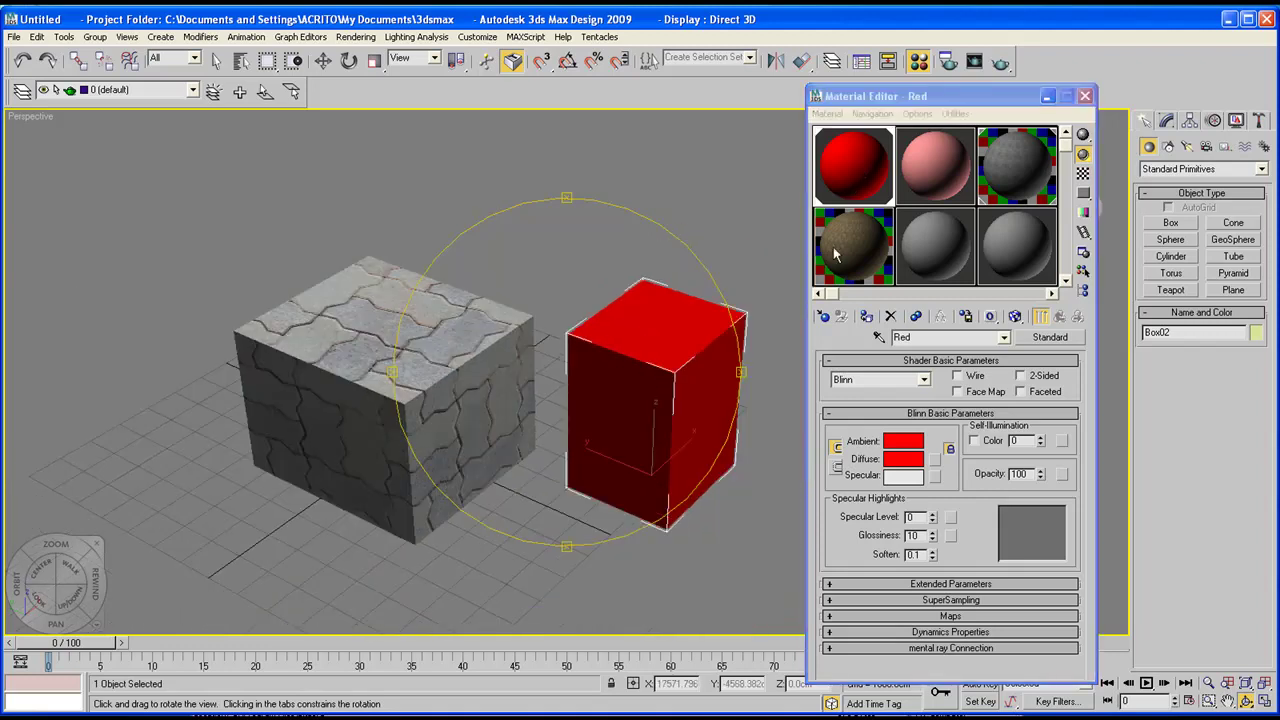
left_click(1016, 318)
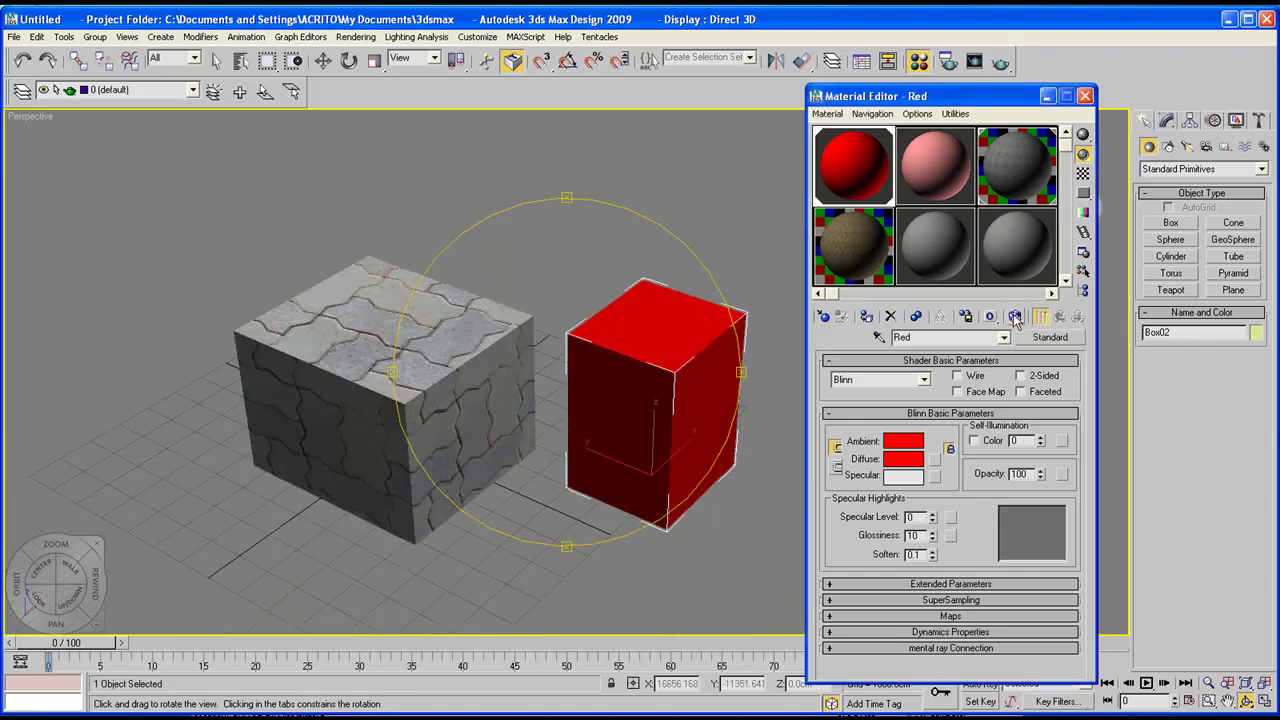
left_click_drag(860, 175, 700, 345)
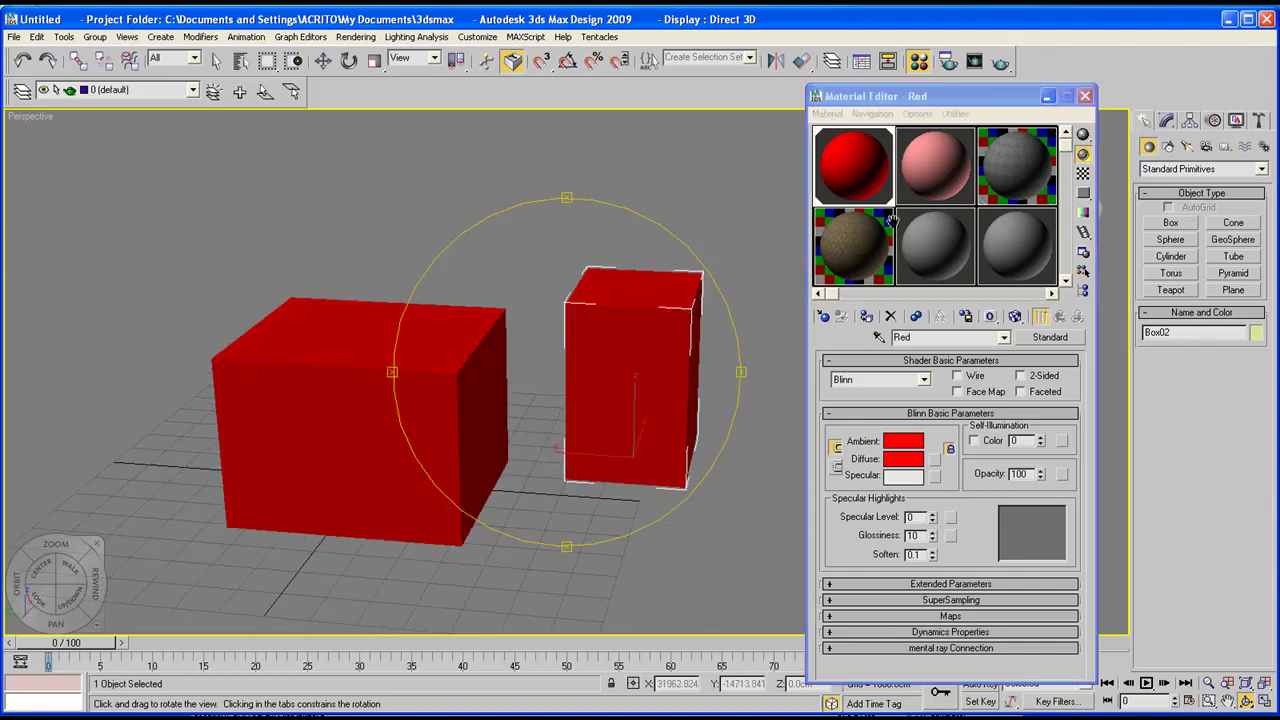
- Drag the pavers material back onto Box01, then orbit around both boxes
left_click(1016, 165)
left_click_drag(490, 368, 595, 358)
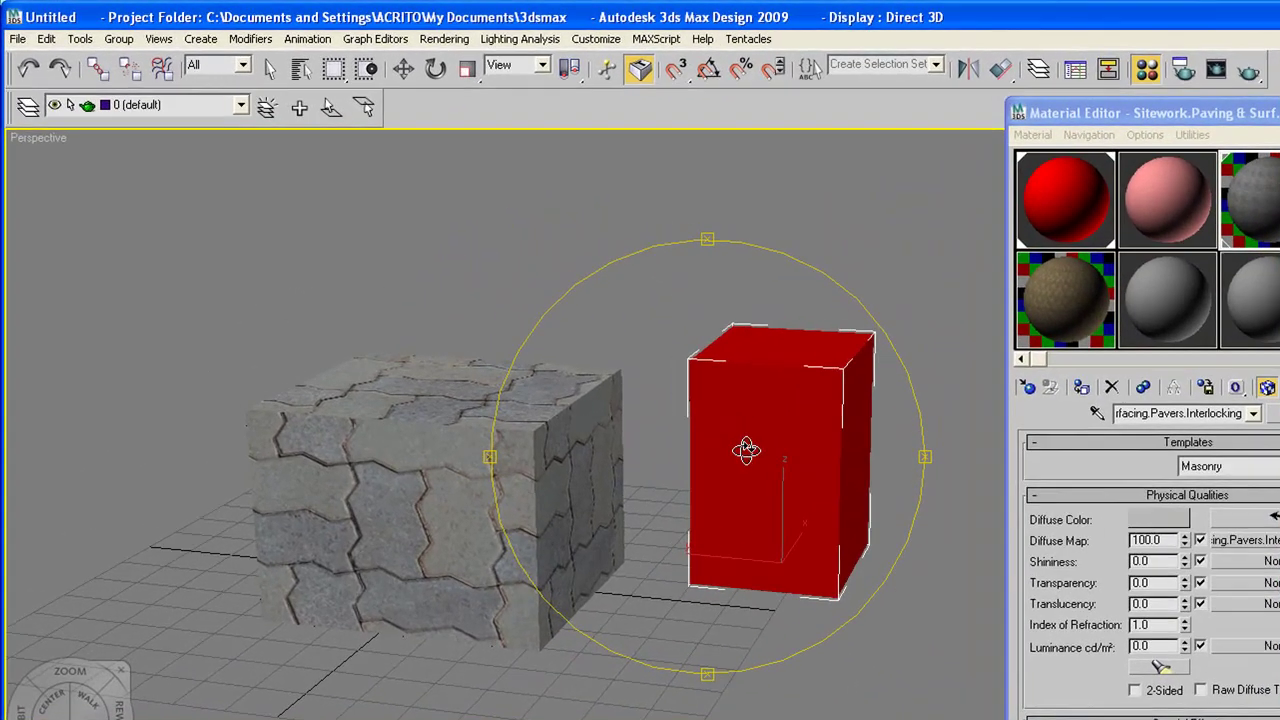
middle_click_drag(601, 326, 574, 333)
left_click_drag(683, 471, 606, 449)
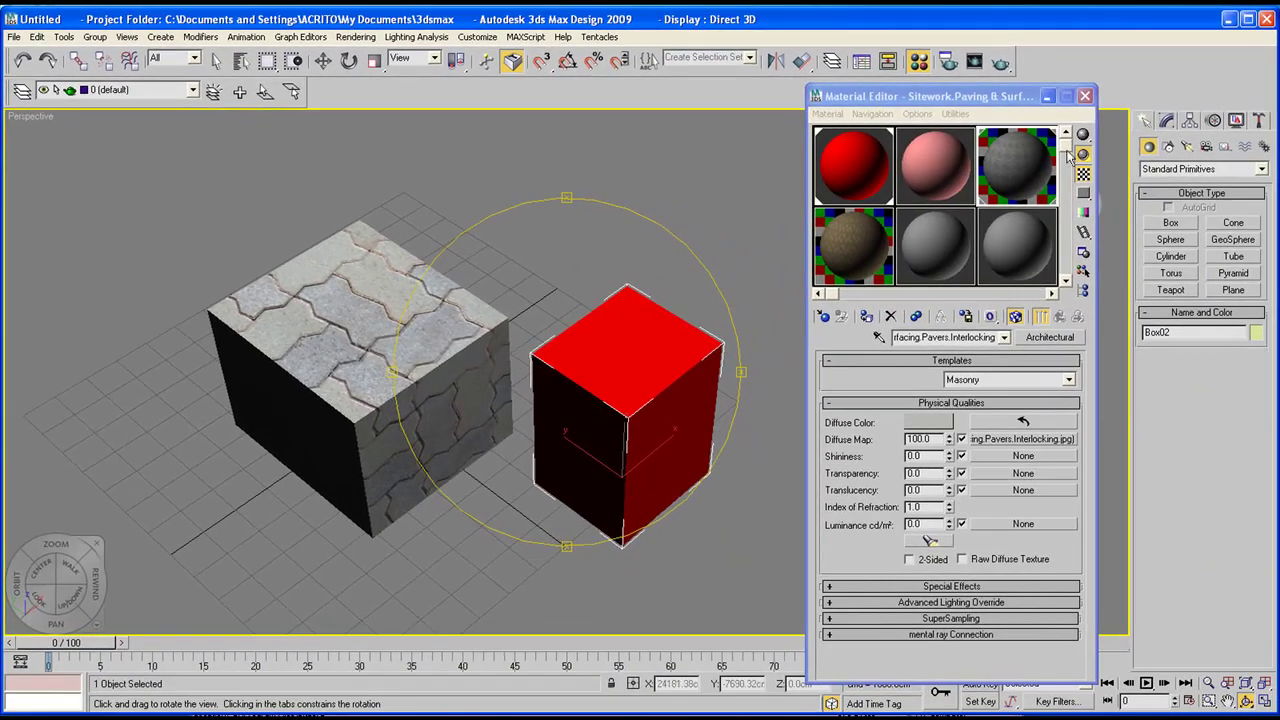
left_click(1068, 150)
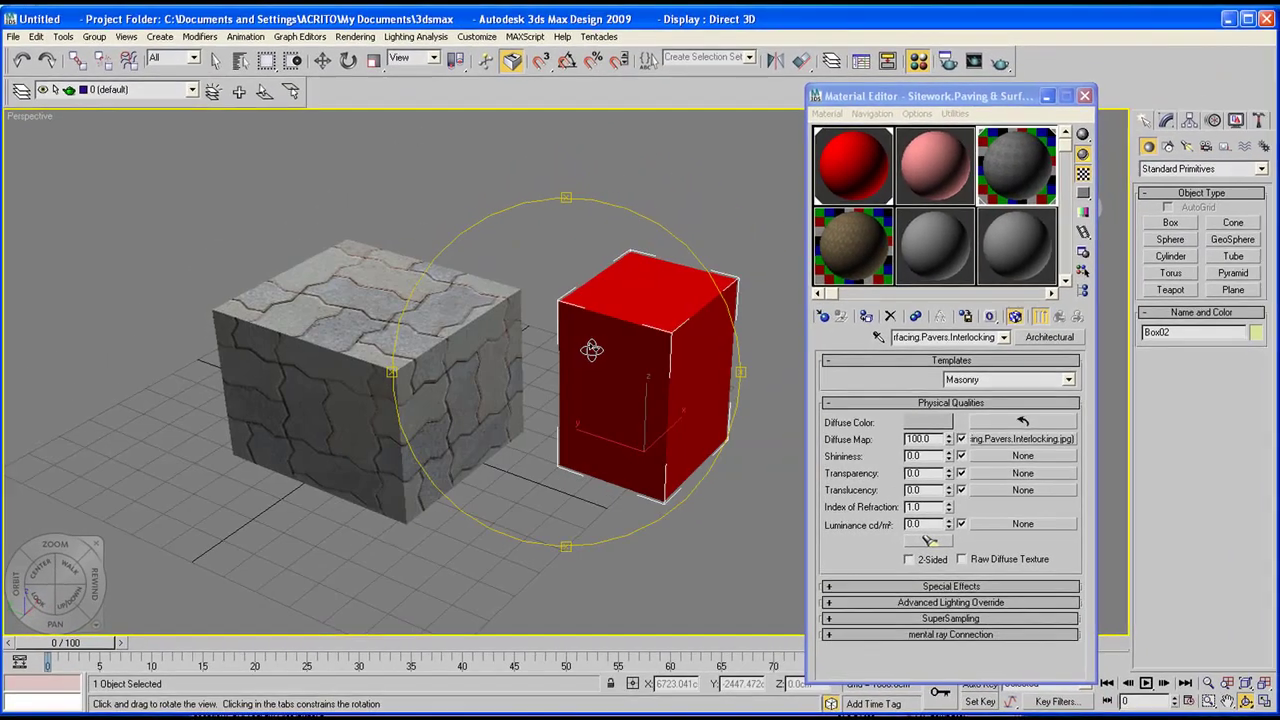
left_click_drag(627, 330, 523, 306)
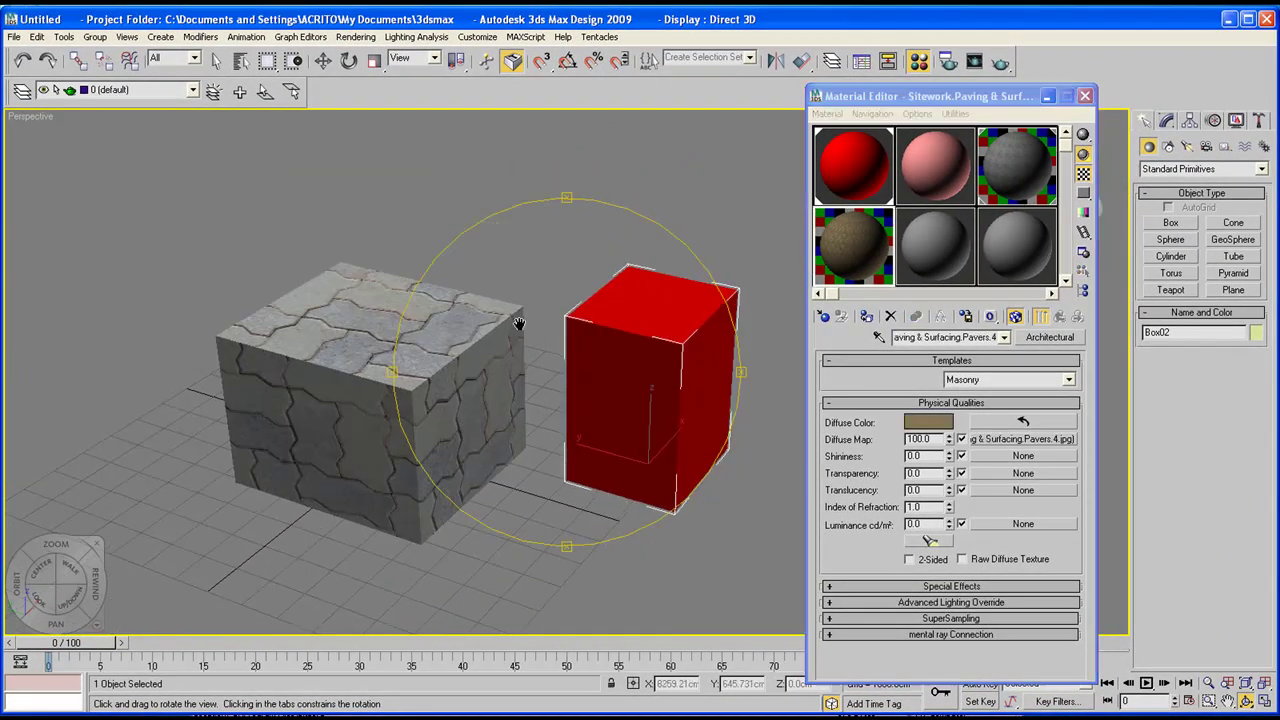
left_click_drag(509, 343, 557, 349)
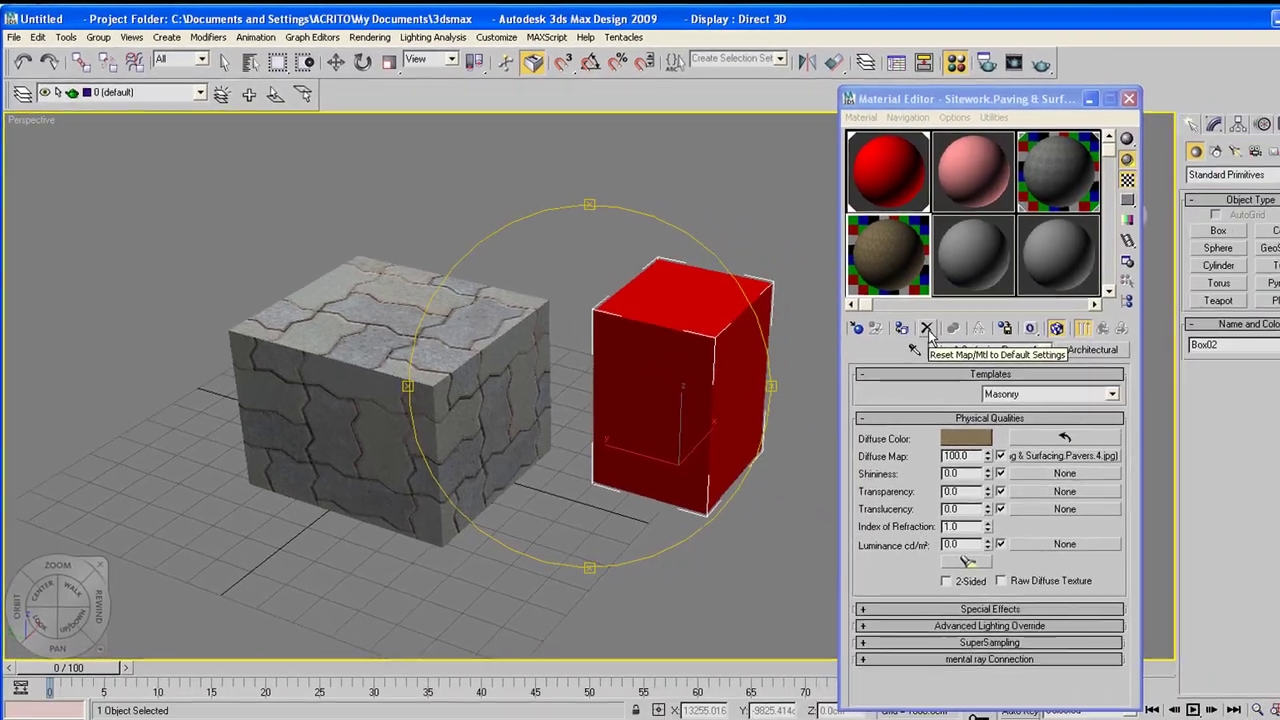
- Reset the active Pavers.4 material to default settings, confirming with Yes
left_click(1113, 389)
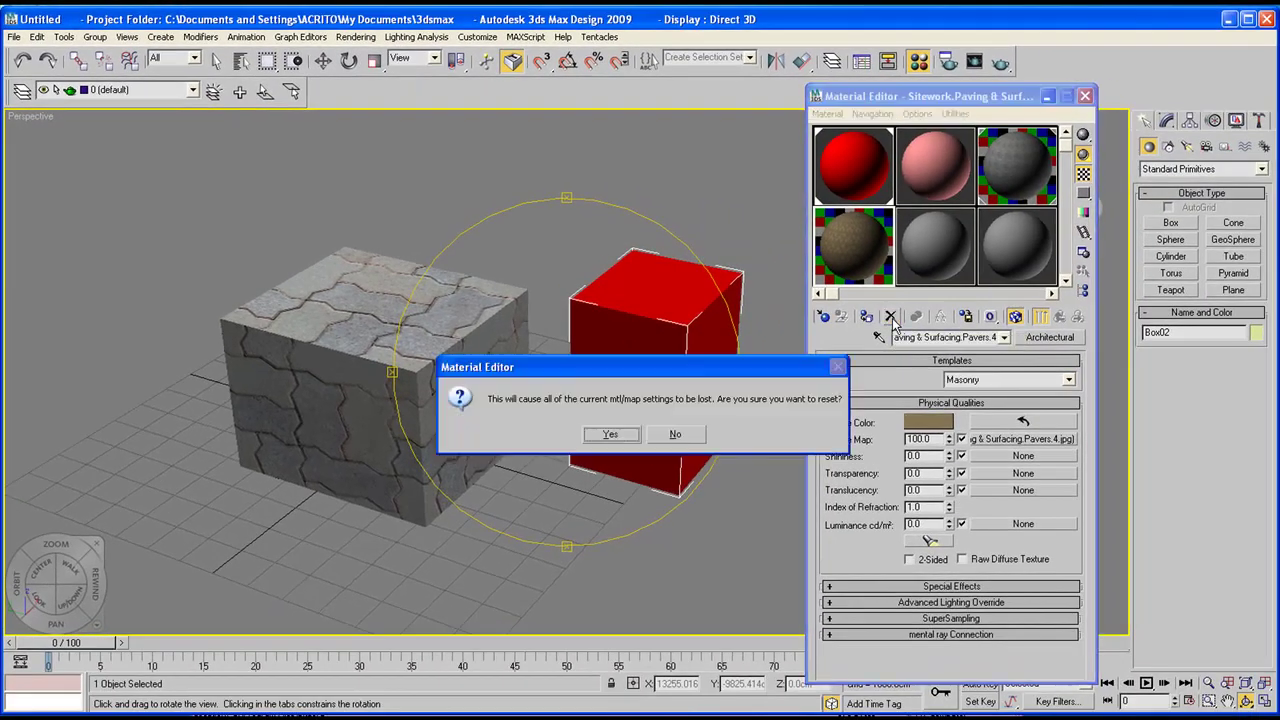
left_click_drag(617, 367, 582, 334)
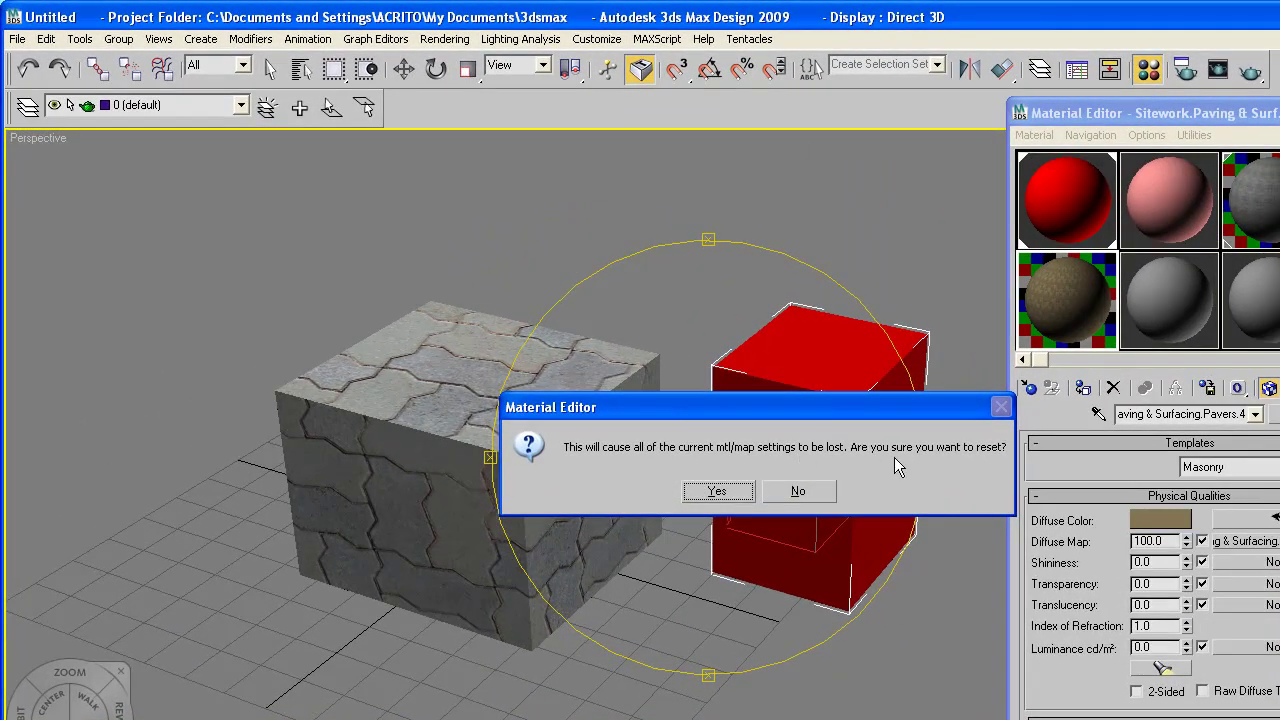
left_click(720, 490)
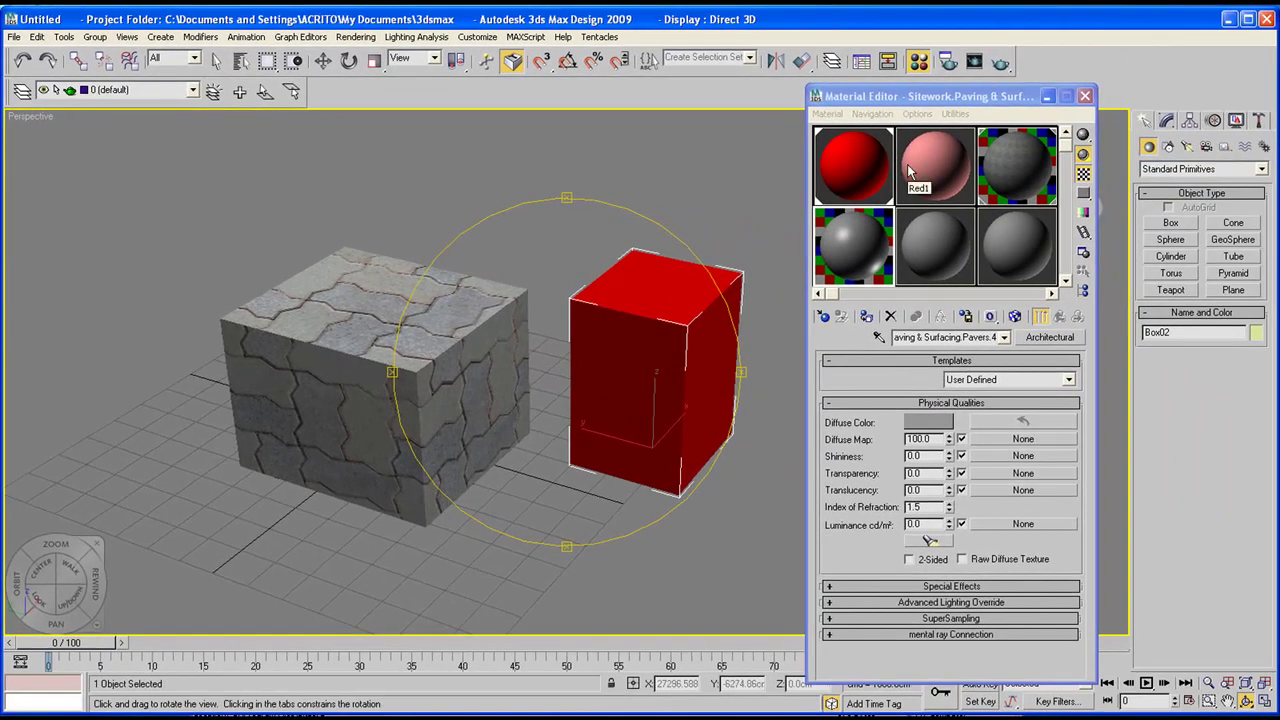
- Copy a default grey sample into the reset slot, making 08 - Default active
left_click(940, 249)
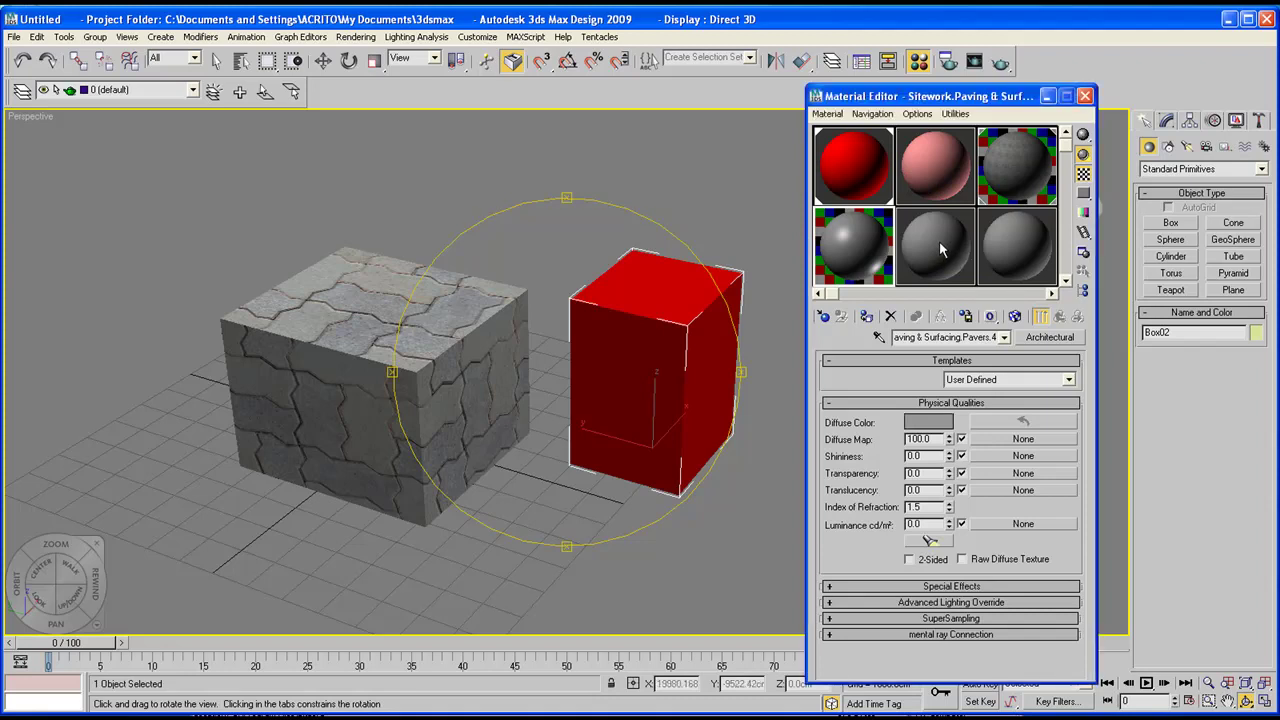
left_click_drag(940, 249, 941, 243)
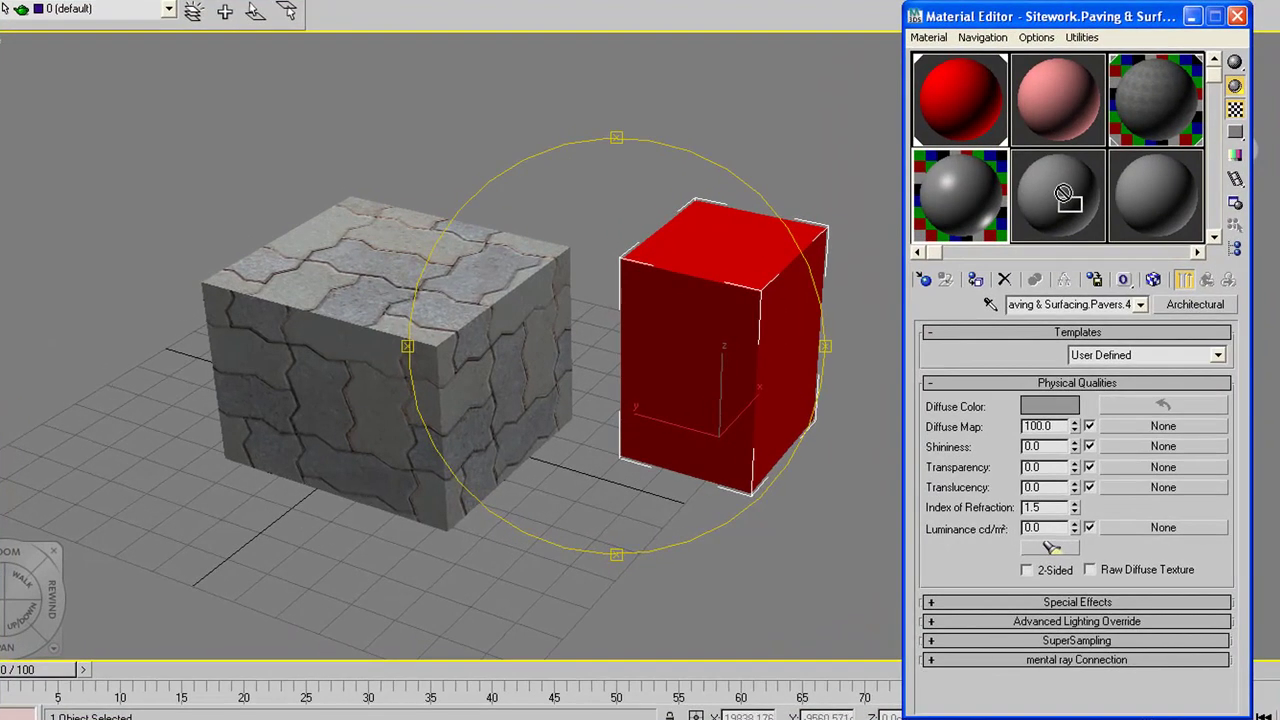
left_click_drag(1063, 193, 962, 195)
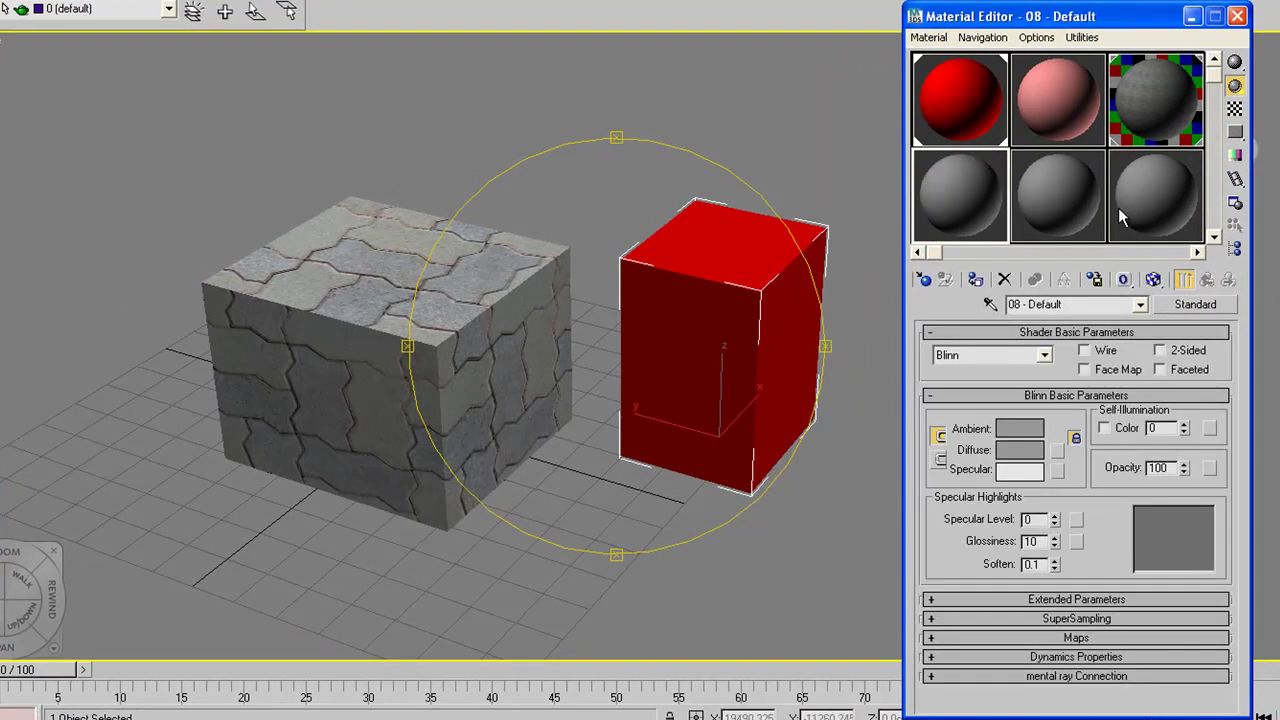
middle_click_drag(646, 337, 602, 325, "alt")
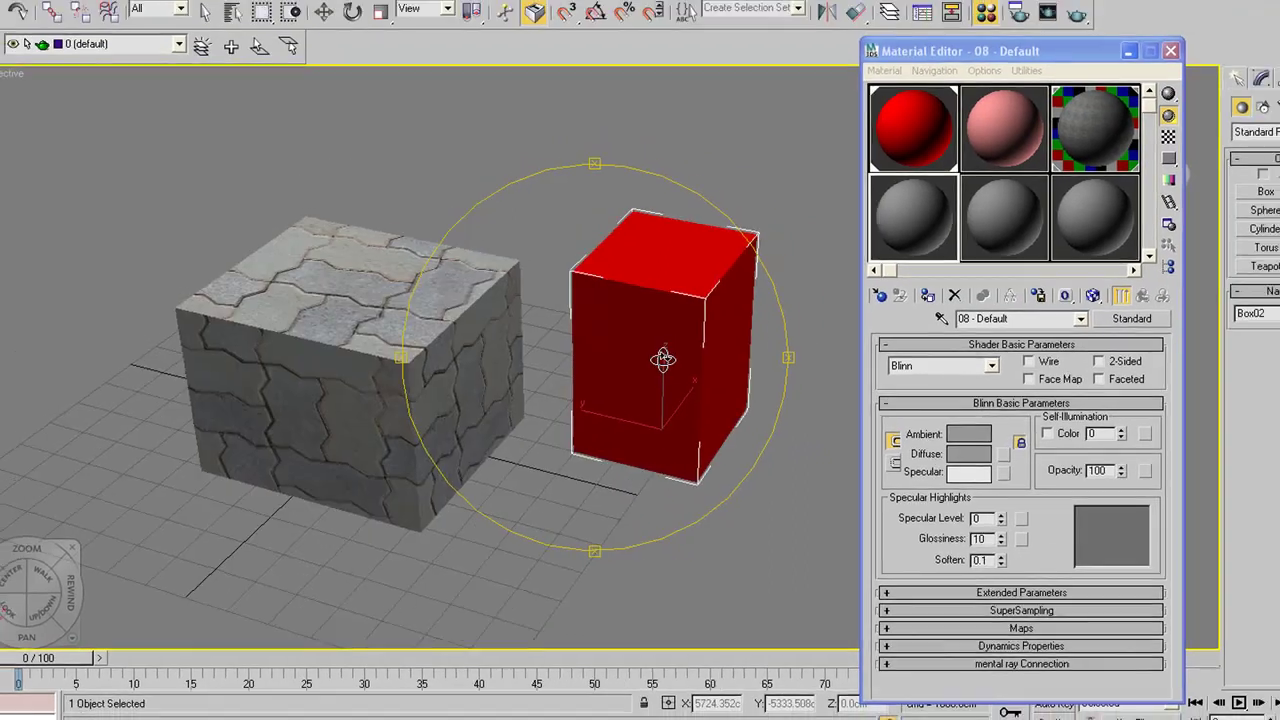
scroll(633, 318, "up", 3)
scroll(632, 316, "down", 3)
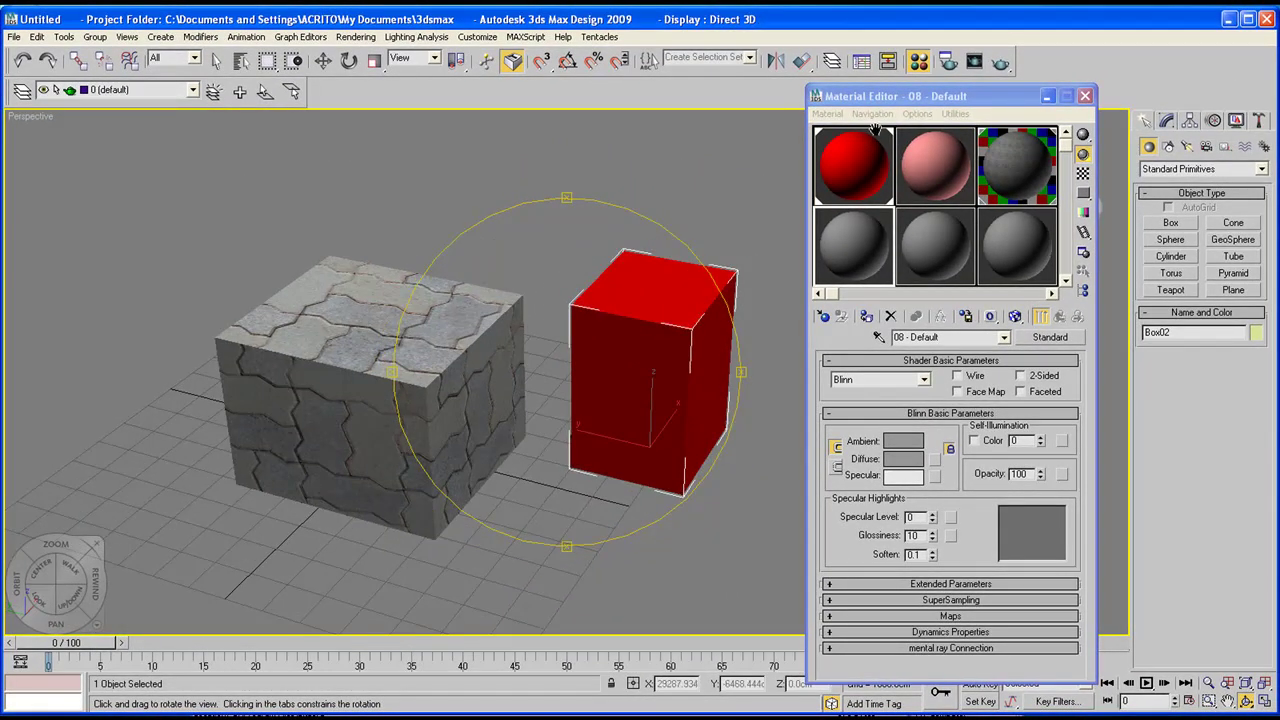
- Reset the Red material to default grey in both the scene and the editor slot
left_click(1010, 172)
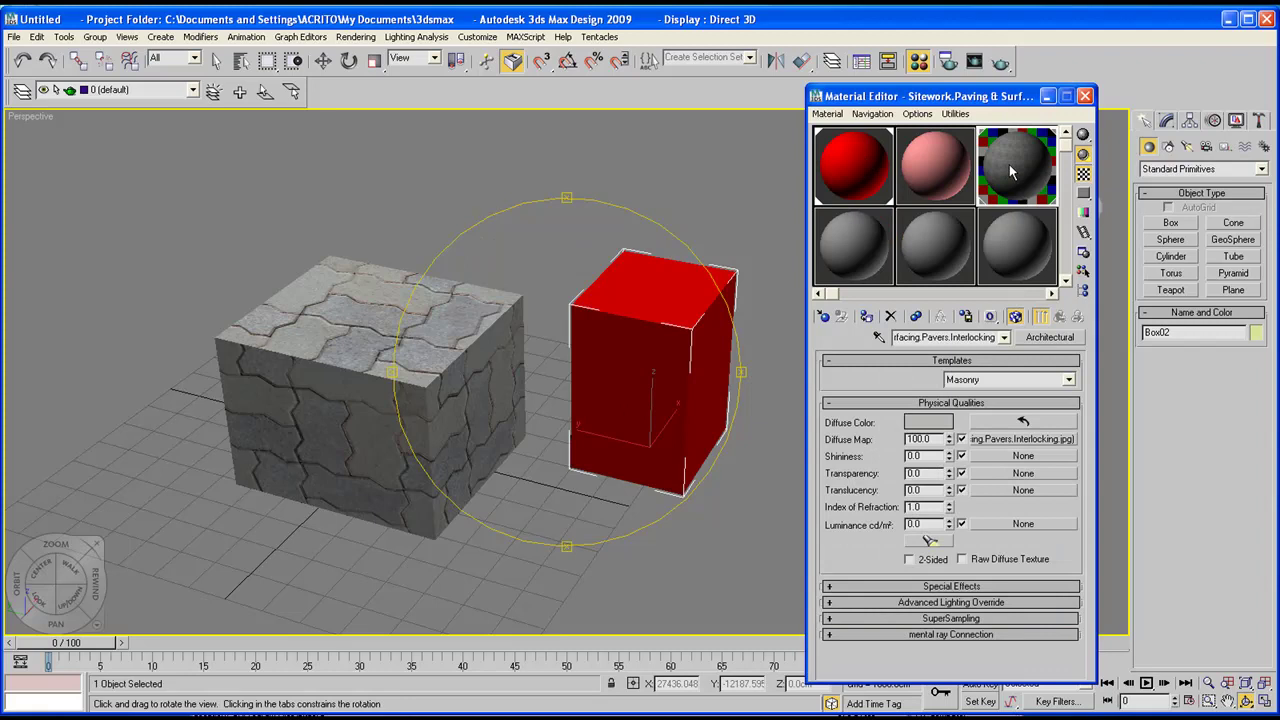
left_click(841, 160)
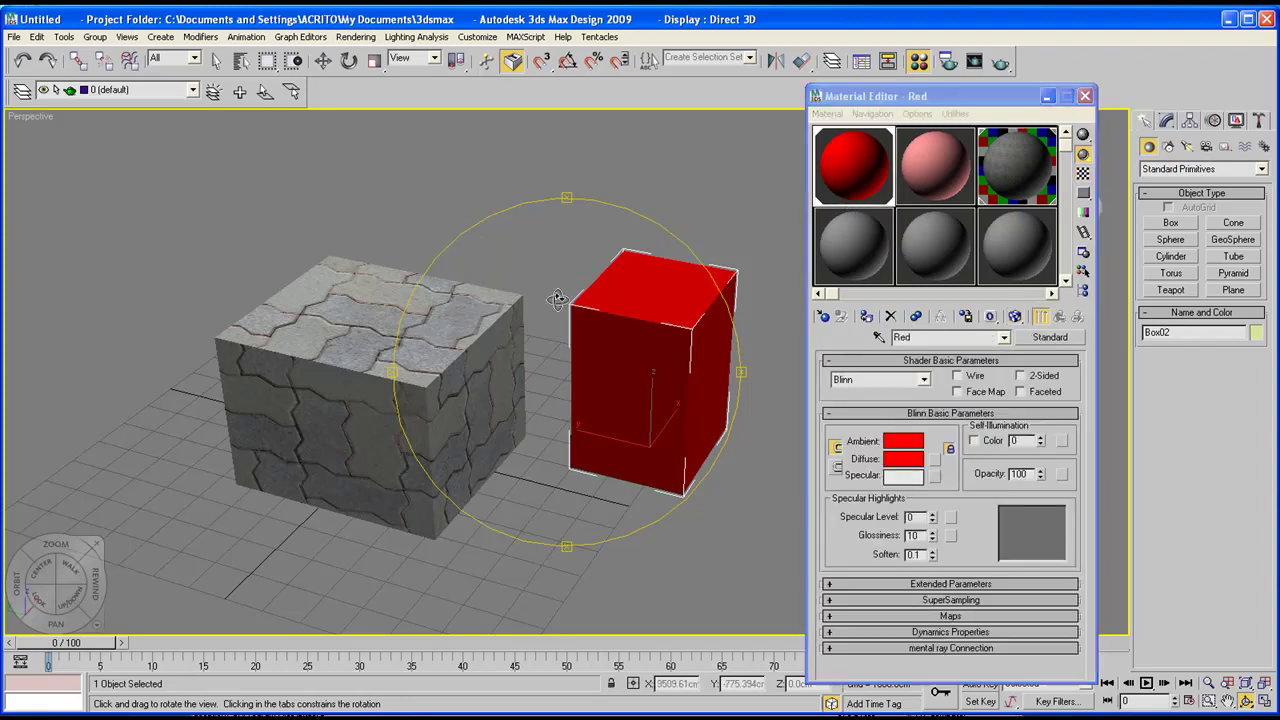
left_click_drag(557, 300, 540, 290)
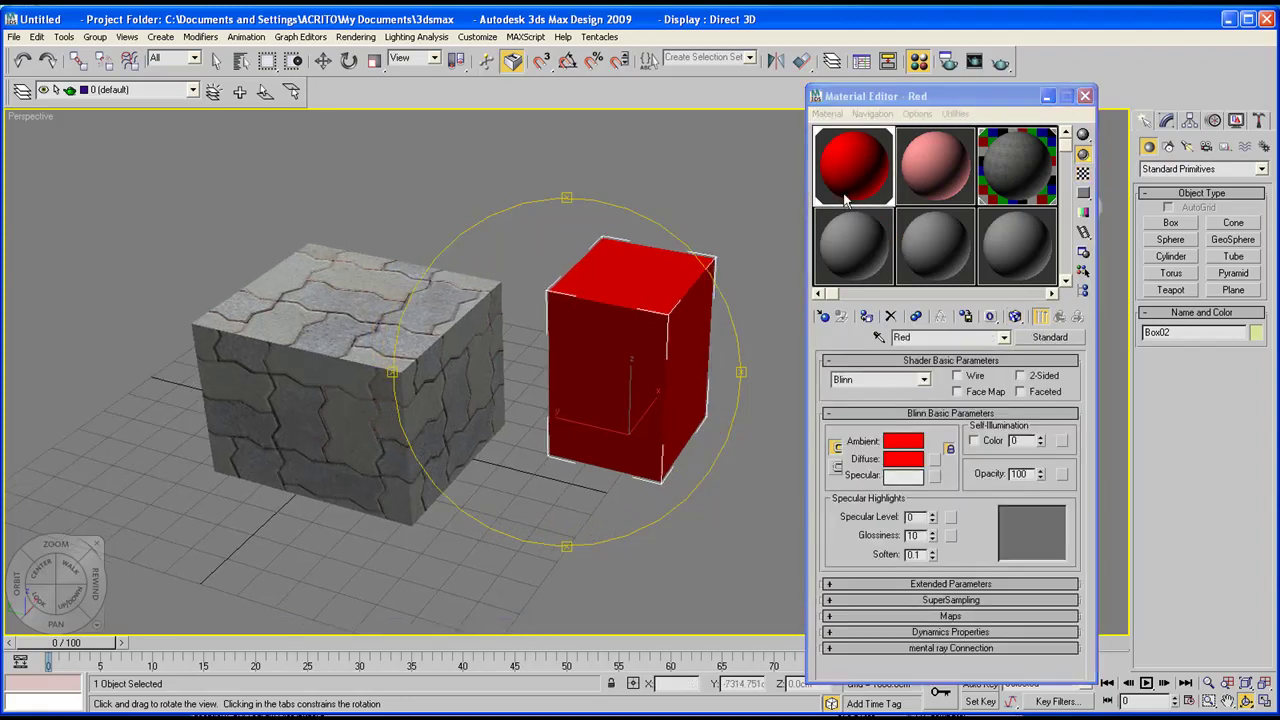
left_click(890, 317)
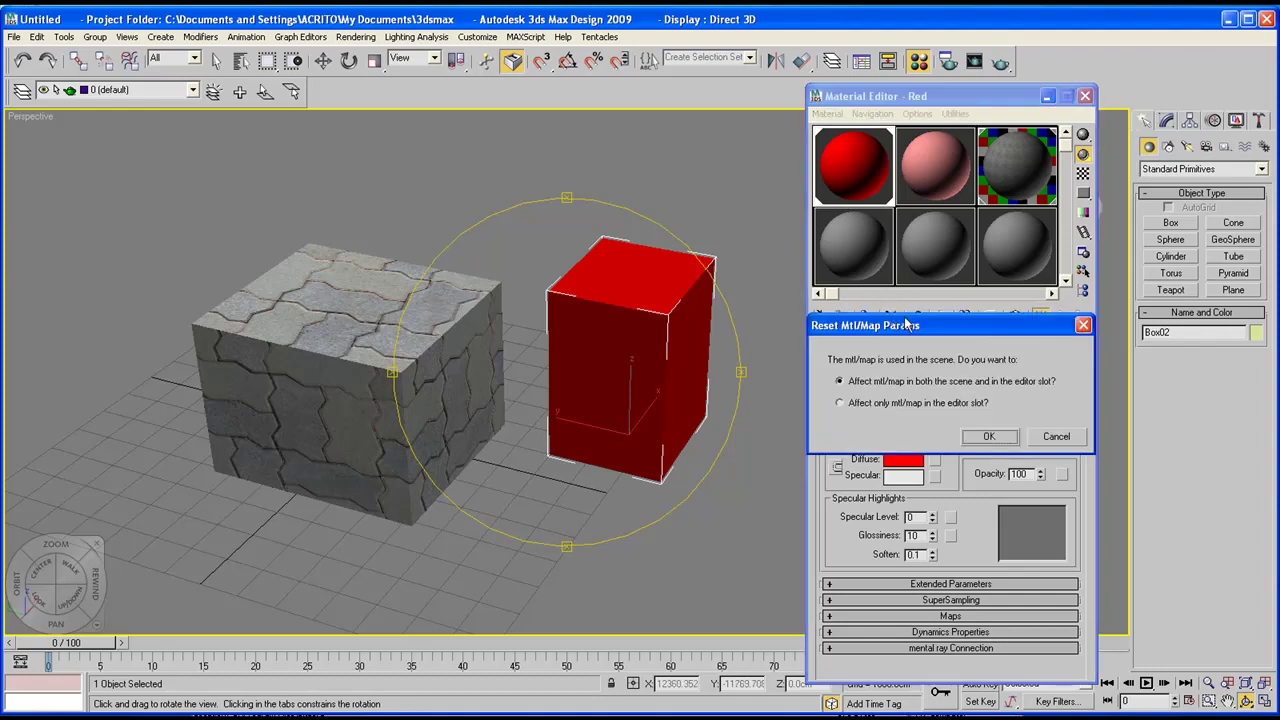
left_click_drag(905, 325, 473, 243)
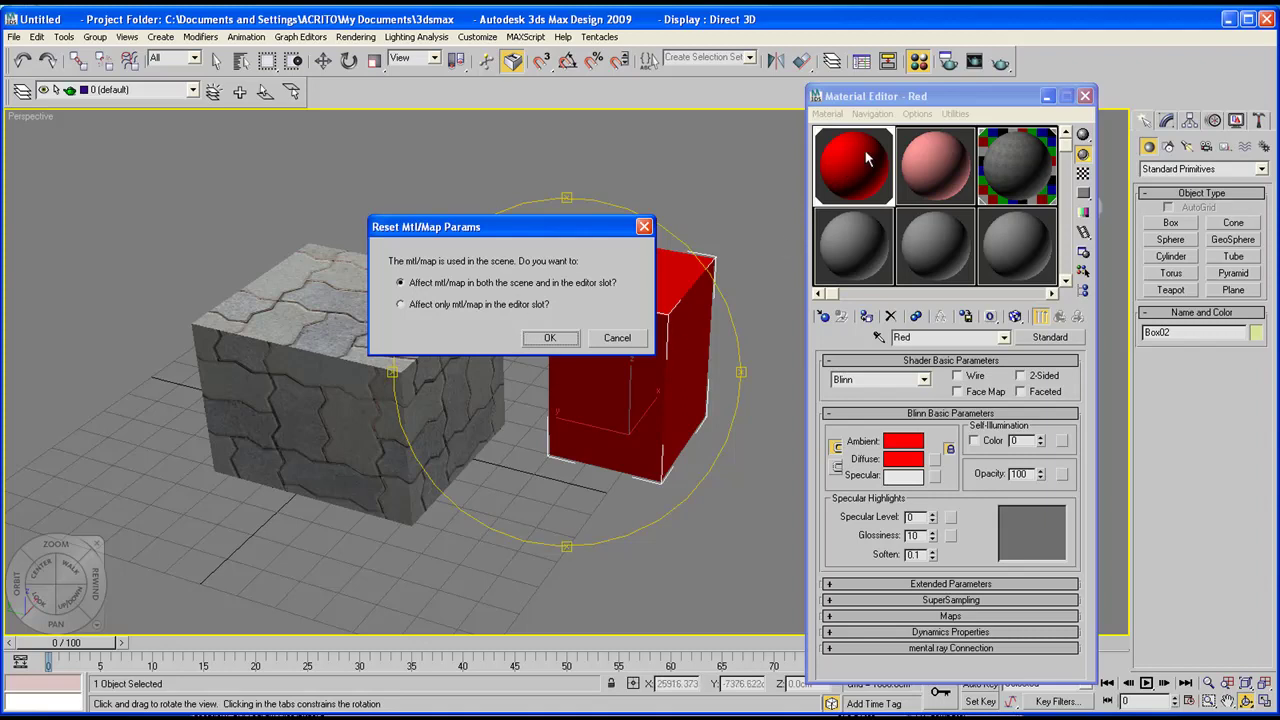
left_click(567, 343)
left_click_drag(584, 392, 449, 377)
left_click_drag(576, 324, 520, 322)
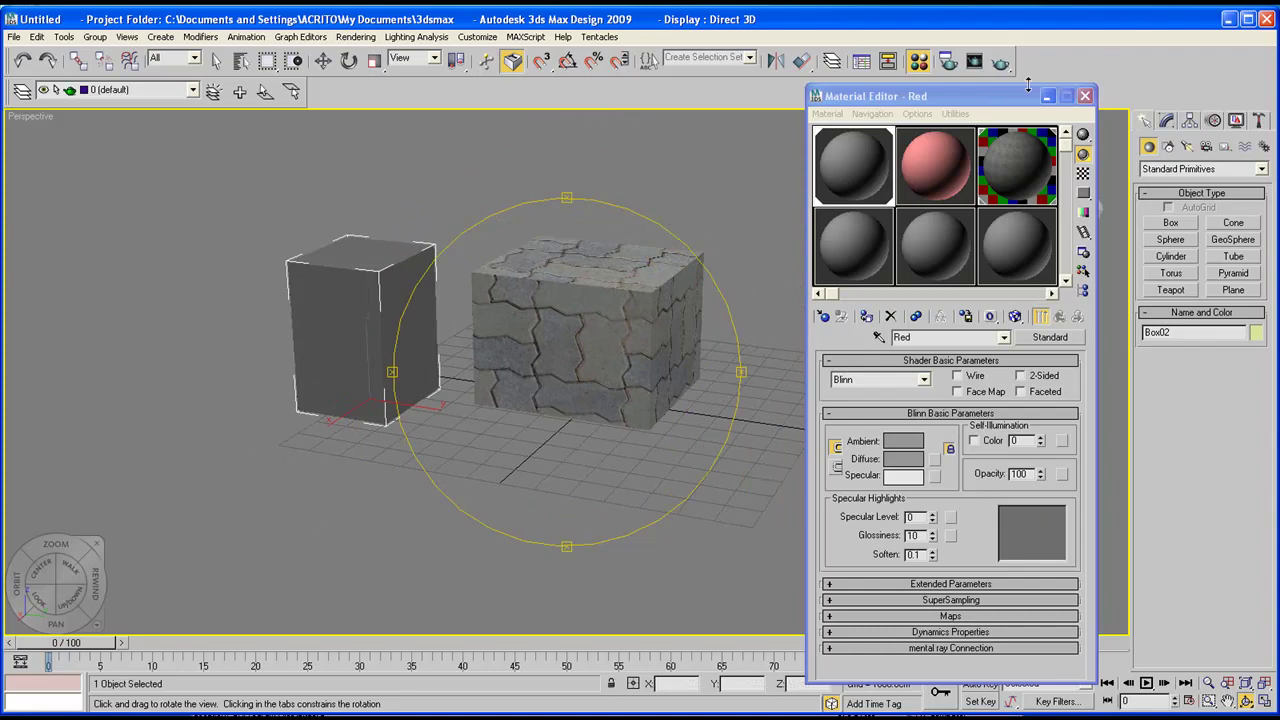
left_click(1086, 96)
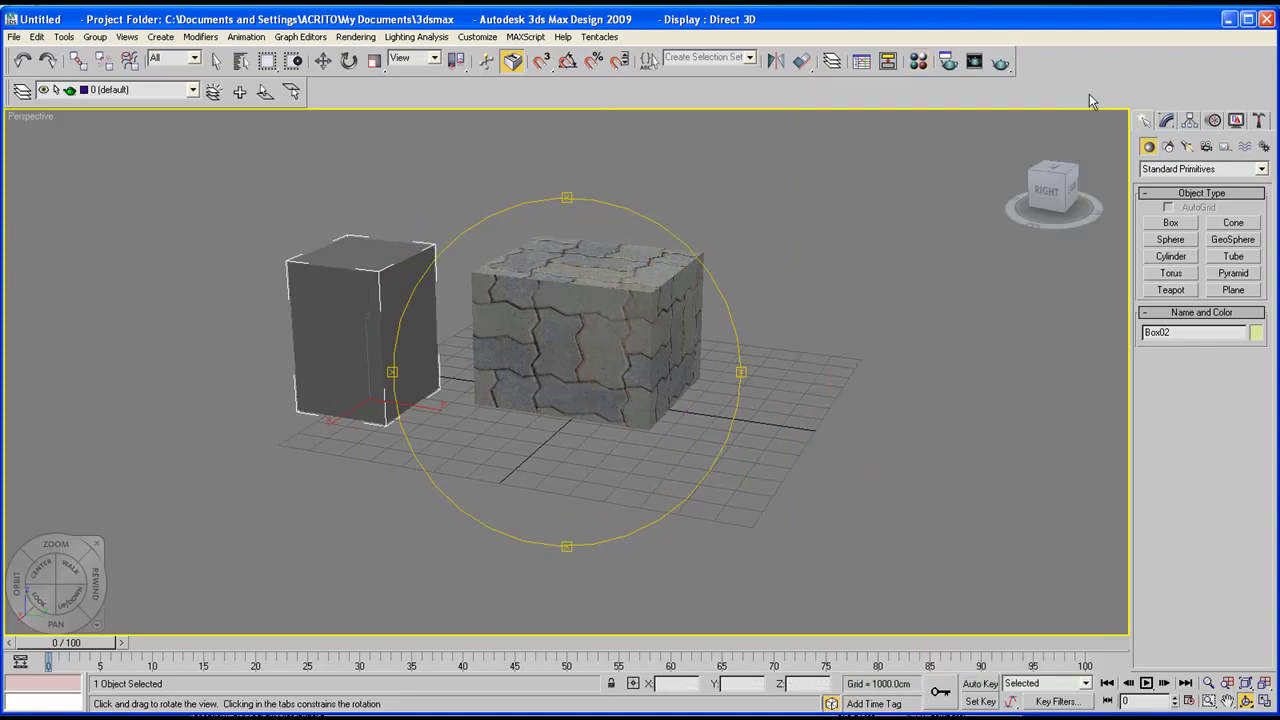
left_click_drag(572, 349, 626, 289)
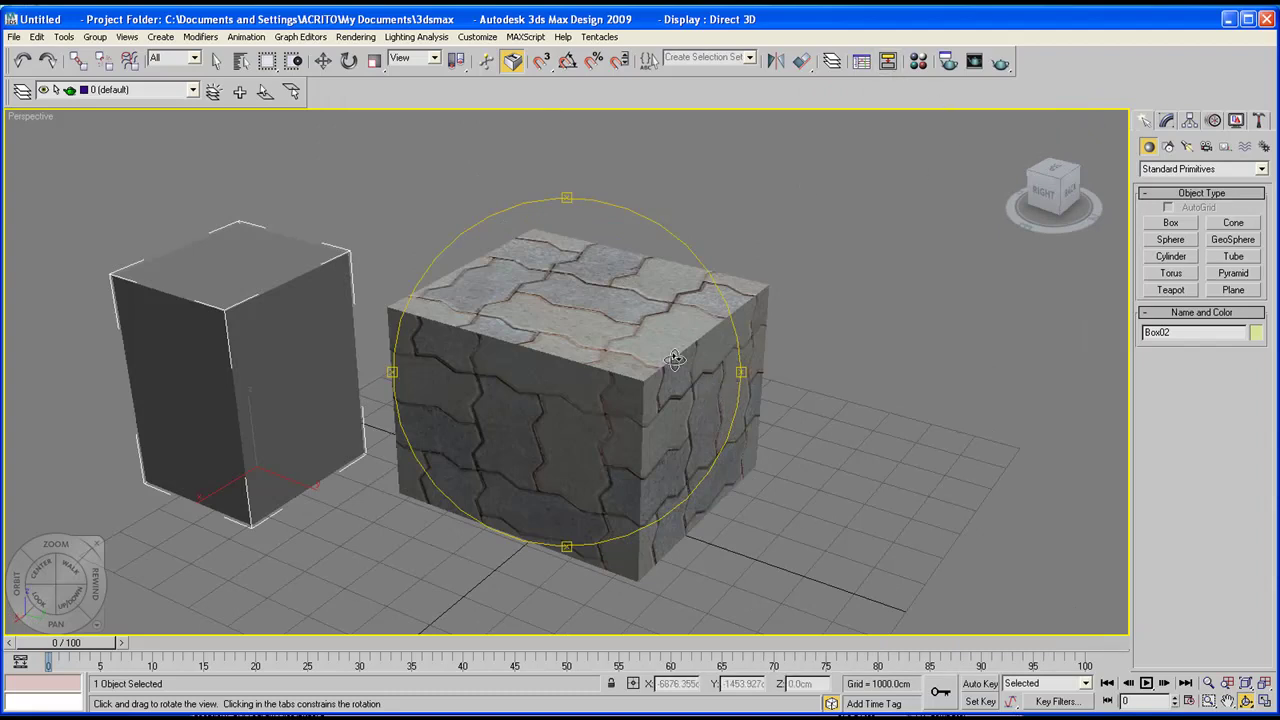
left_click(918, 64)
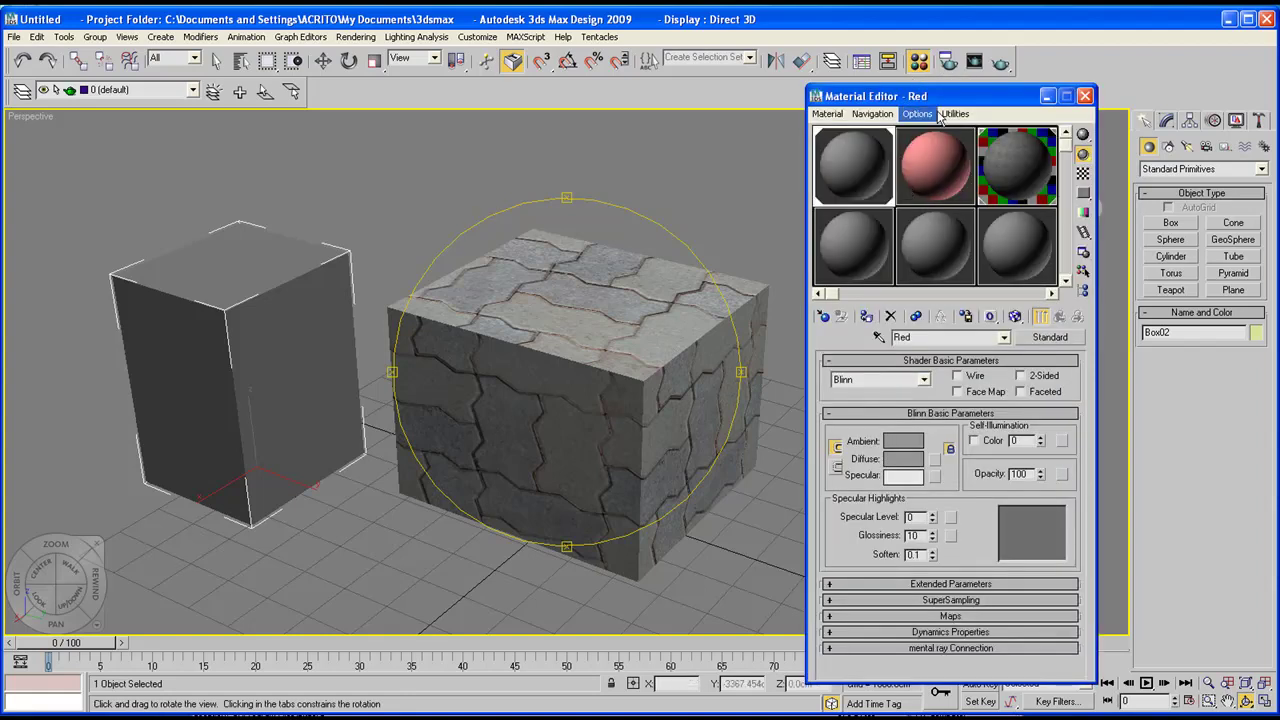
left_click_drag(955, 98, 578, 65)
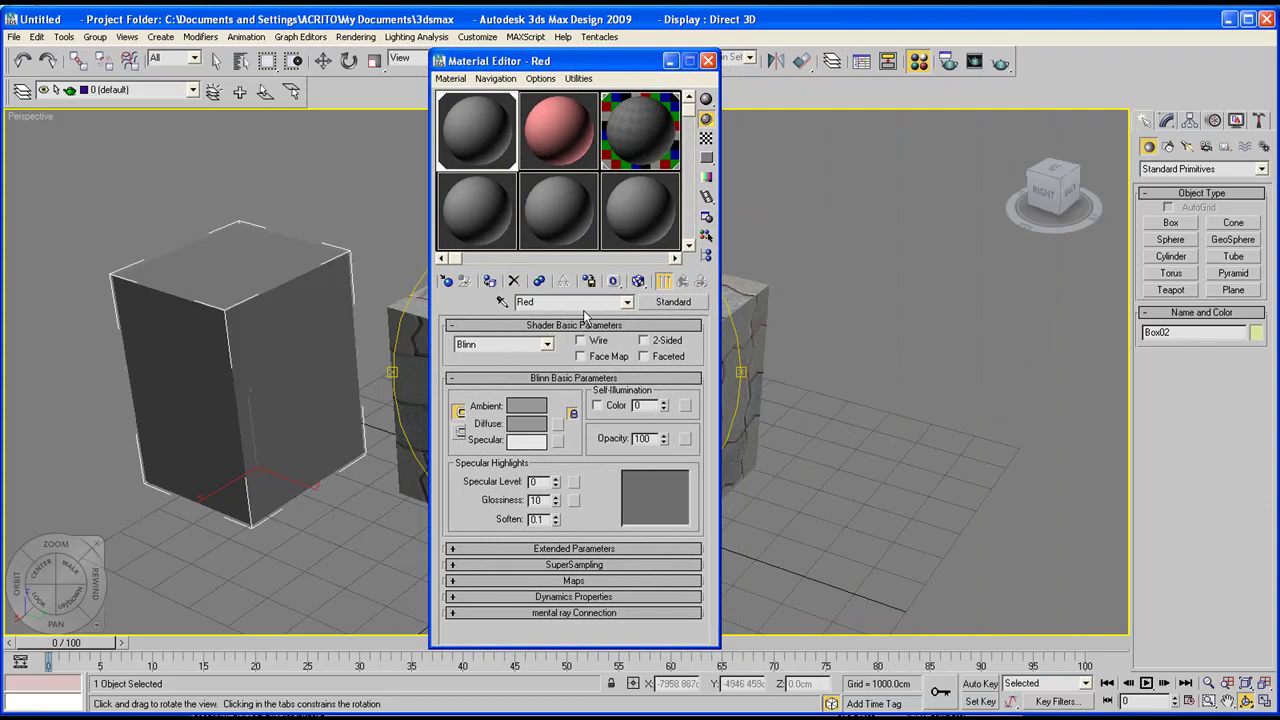
left_click_drag(588, 66, 936, 71)
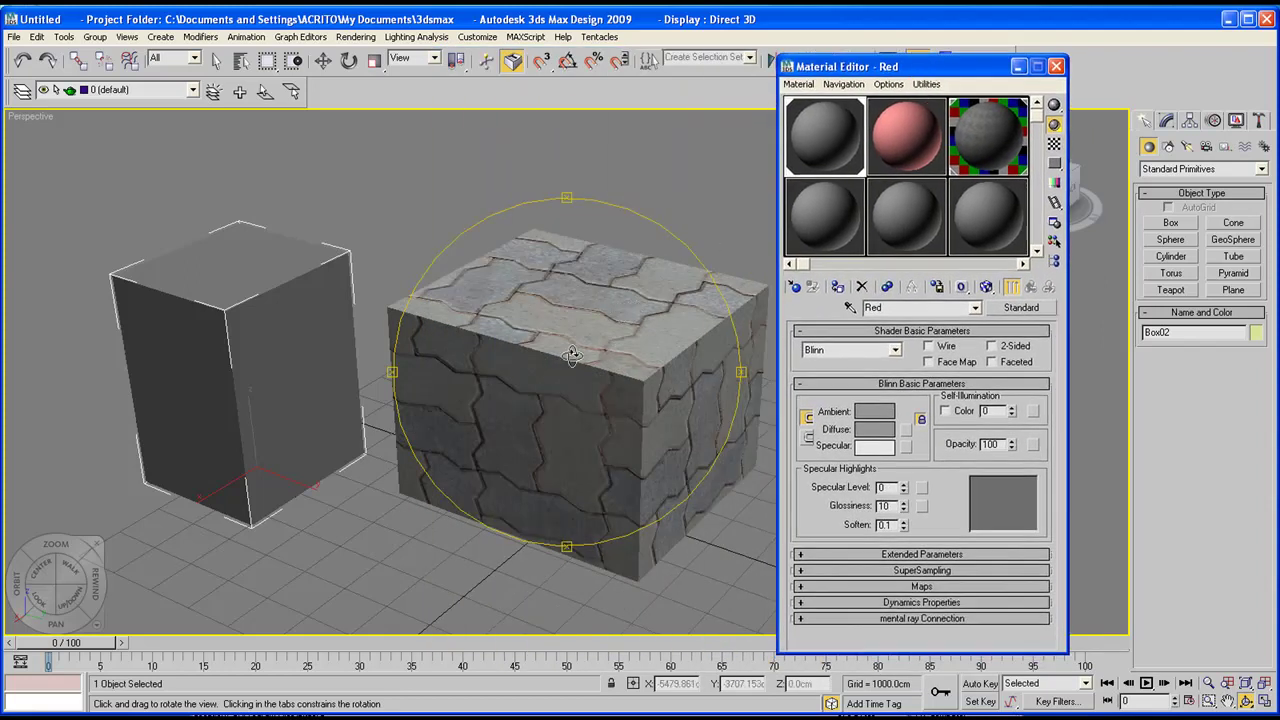
left_click_drag(572, 356, 354, 300)
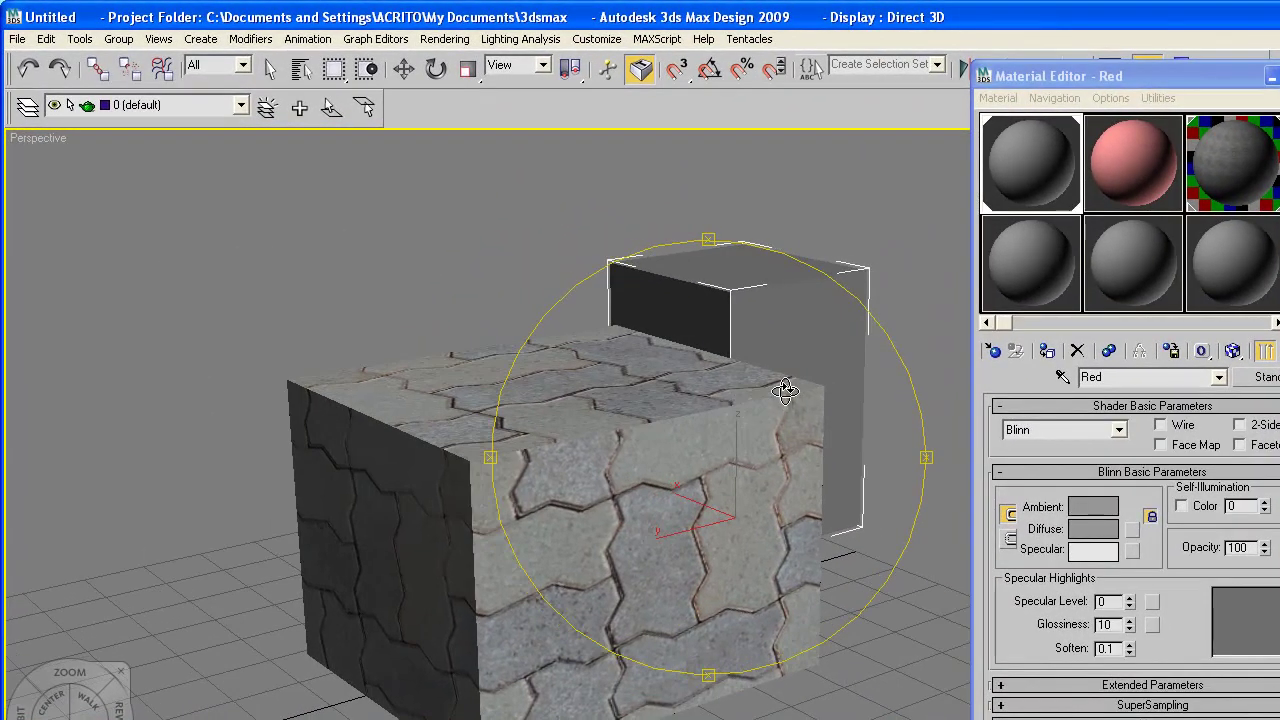
left_click_drag(774, 380, 666, 404)
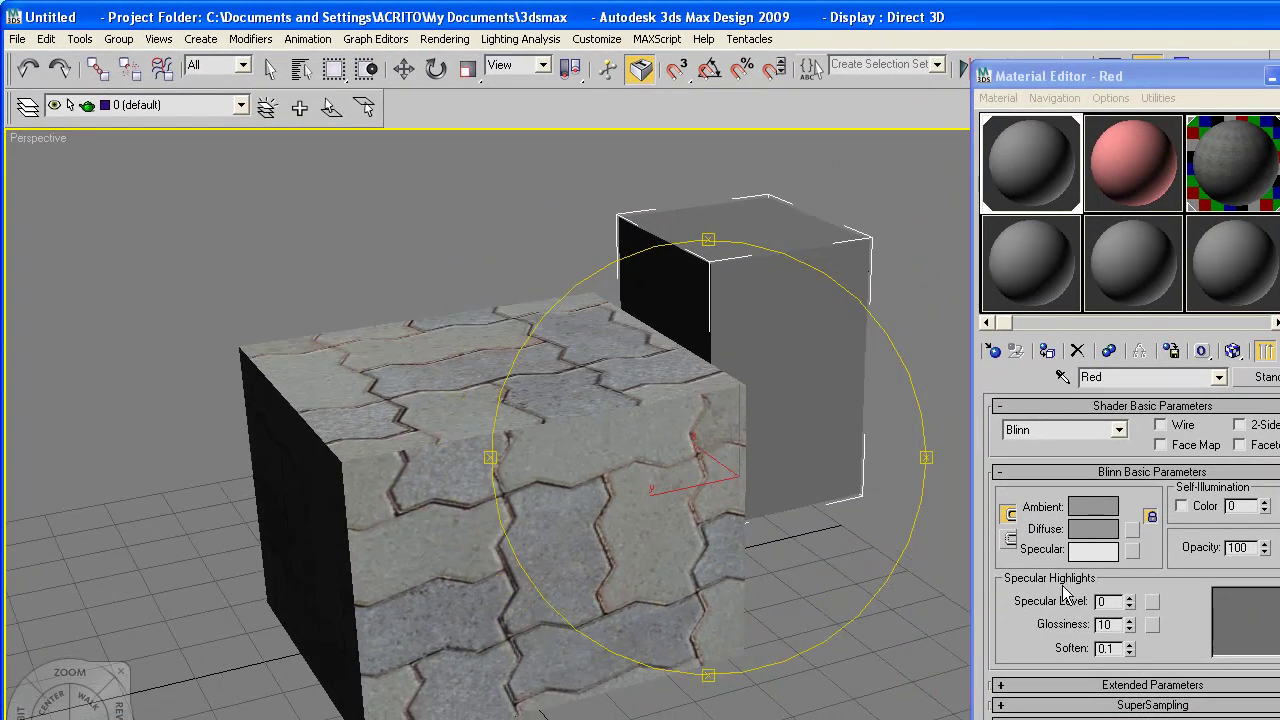